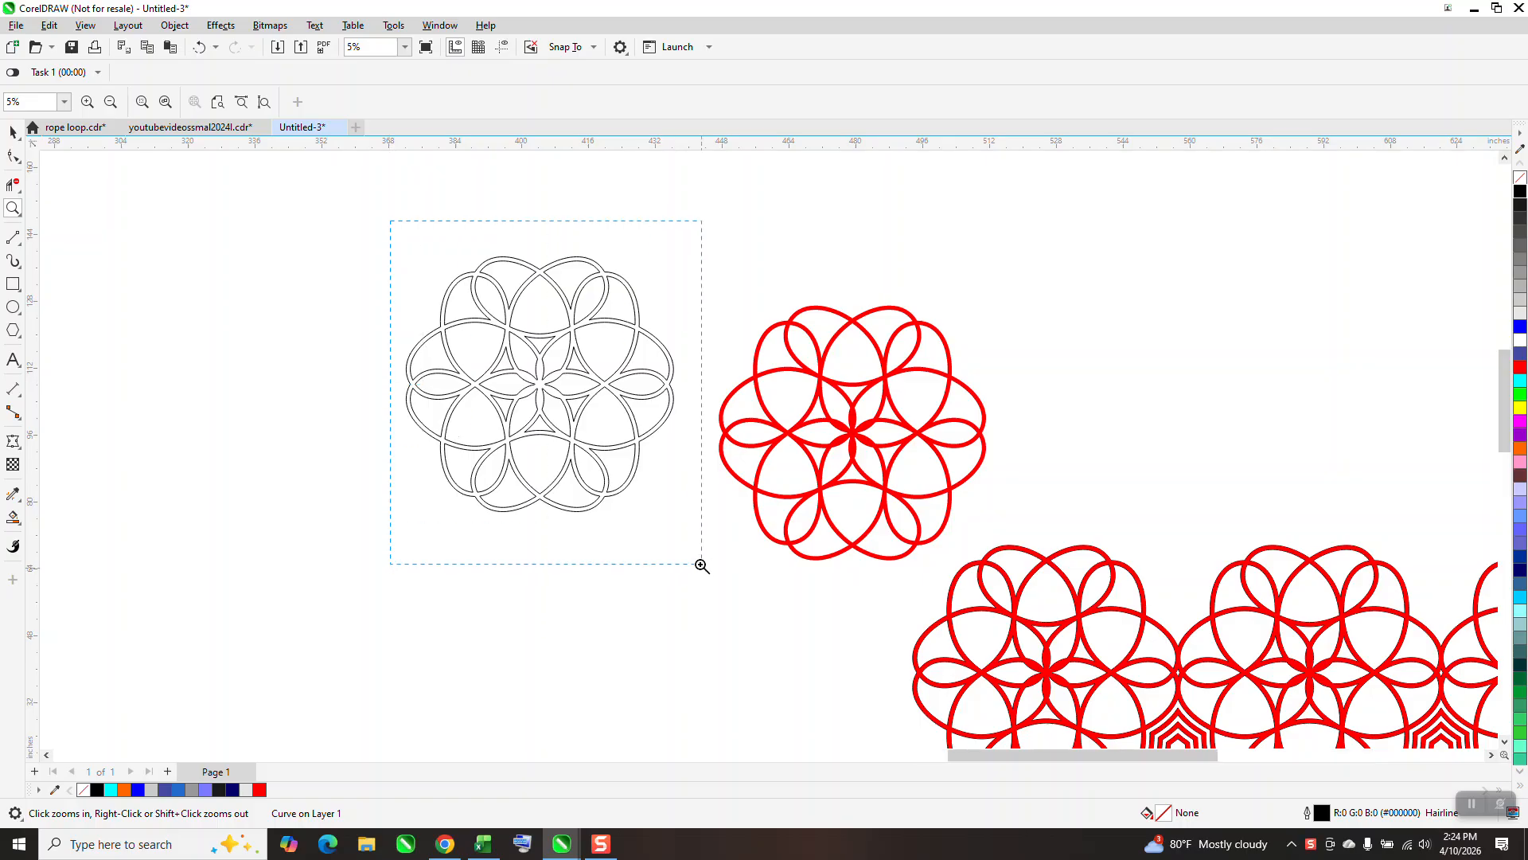
Copy the lone trefoil from the row of outlined knots into the empty area above the red rosette grid.
scroll(631, 437, "down", 3)
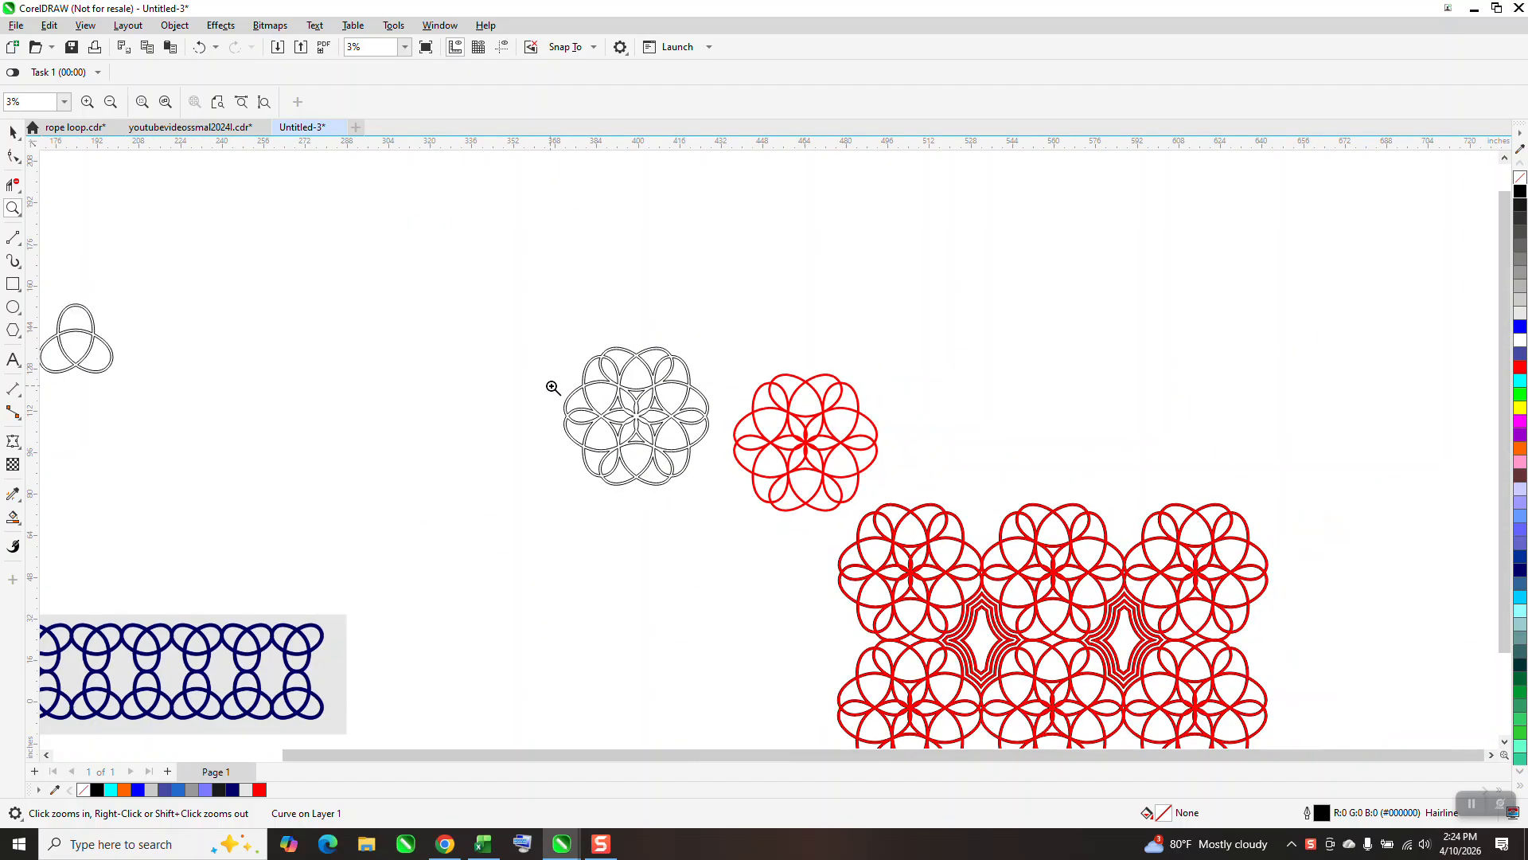
scroll(551, 387, "down", 1)
left_click(14, 136)
left_click_drag(396, 382, 993, 390)
Move the copied trefoil into the empty space beside the right end of the red rosette grid.
left_click(13, 209)
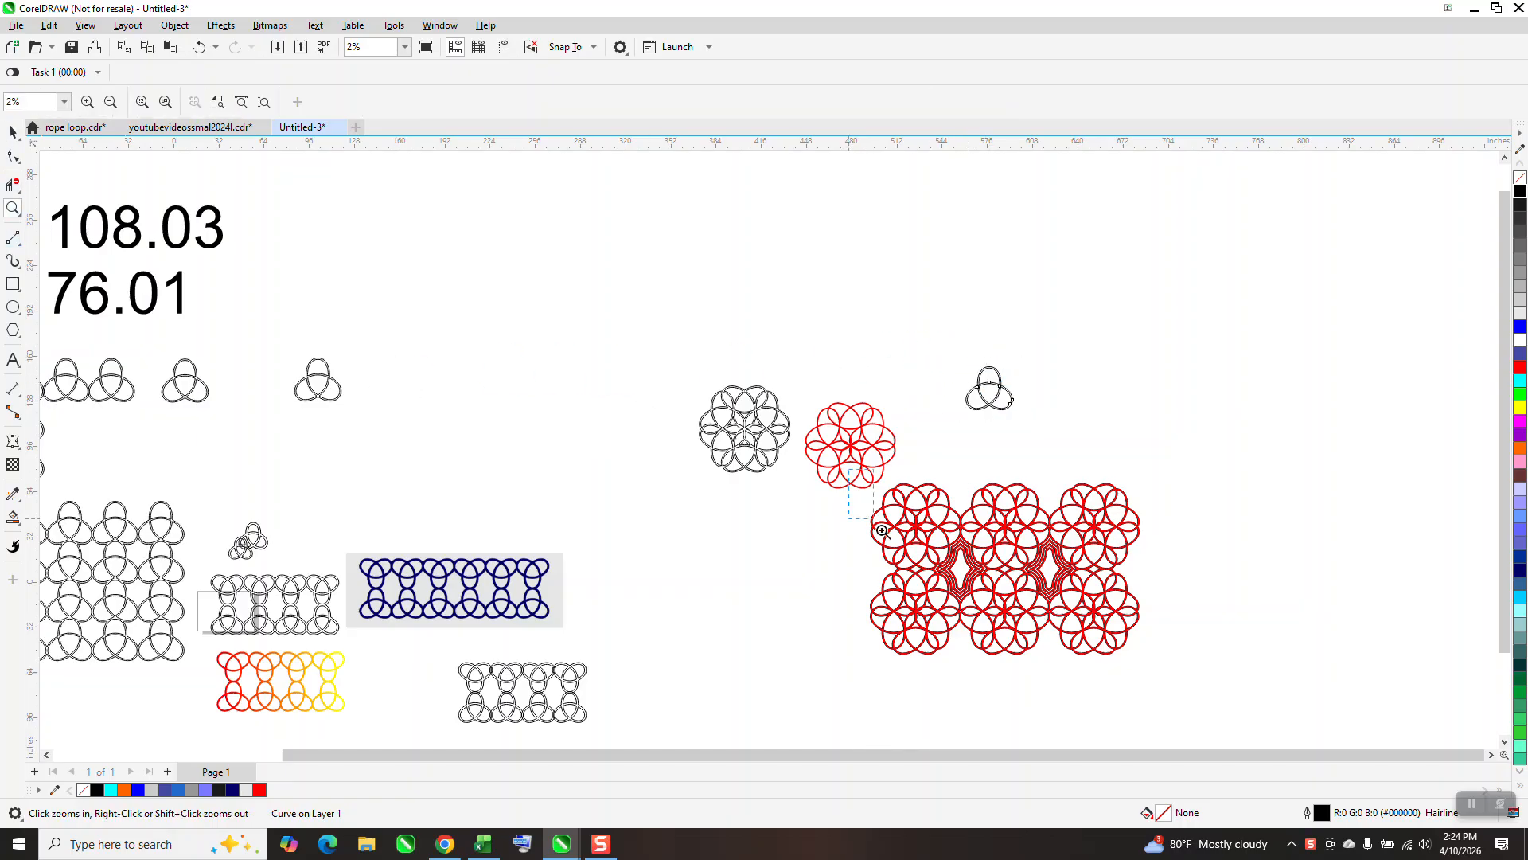
left_click_drag(854, 482, 1197, 662)
right_click(771, 453)
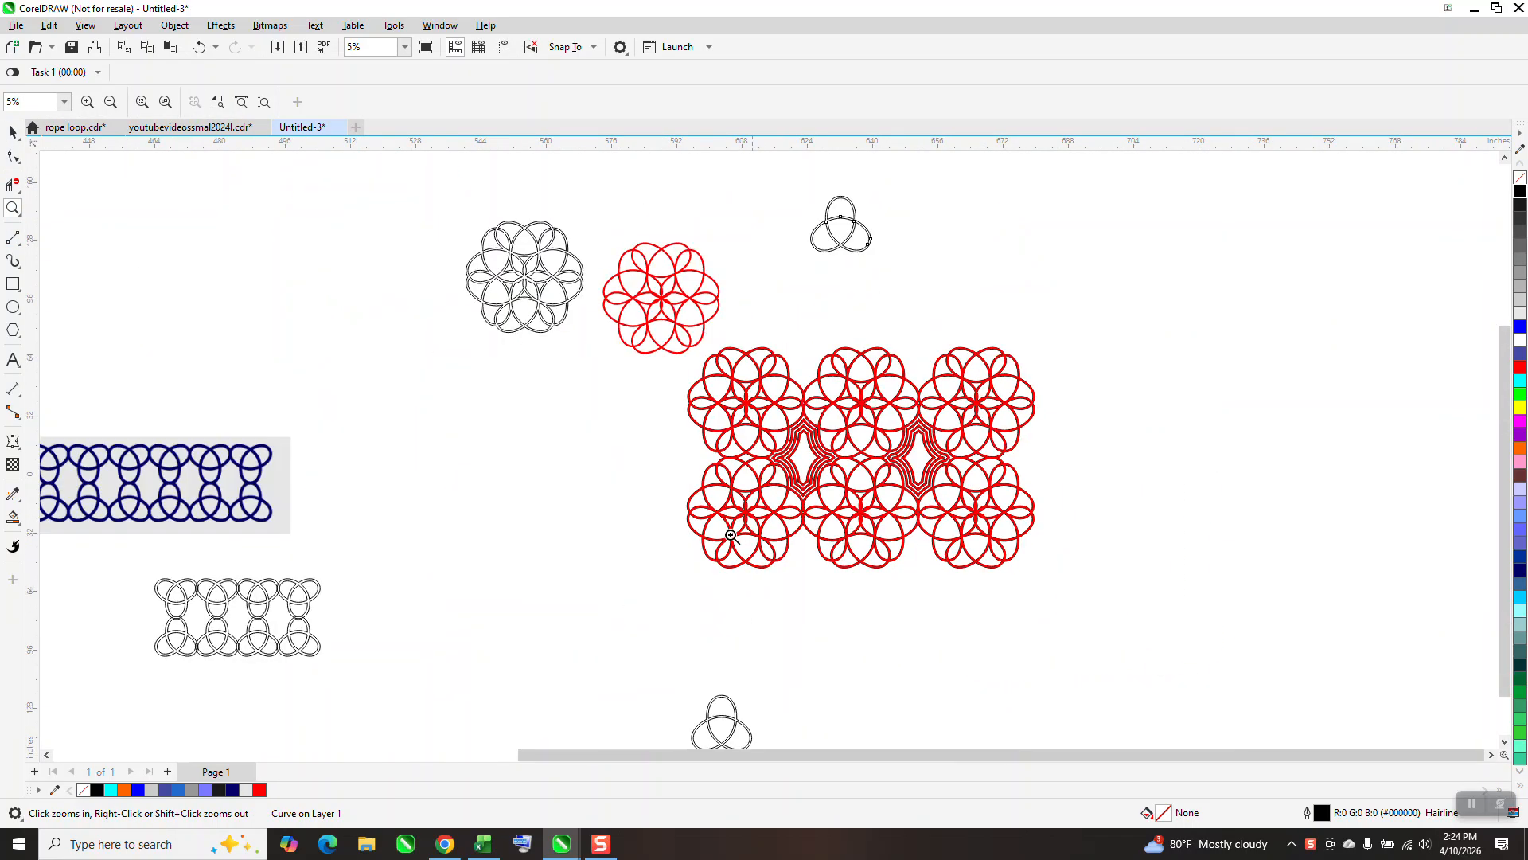
left_click(12, 131)
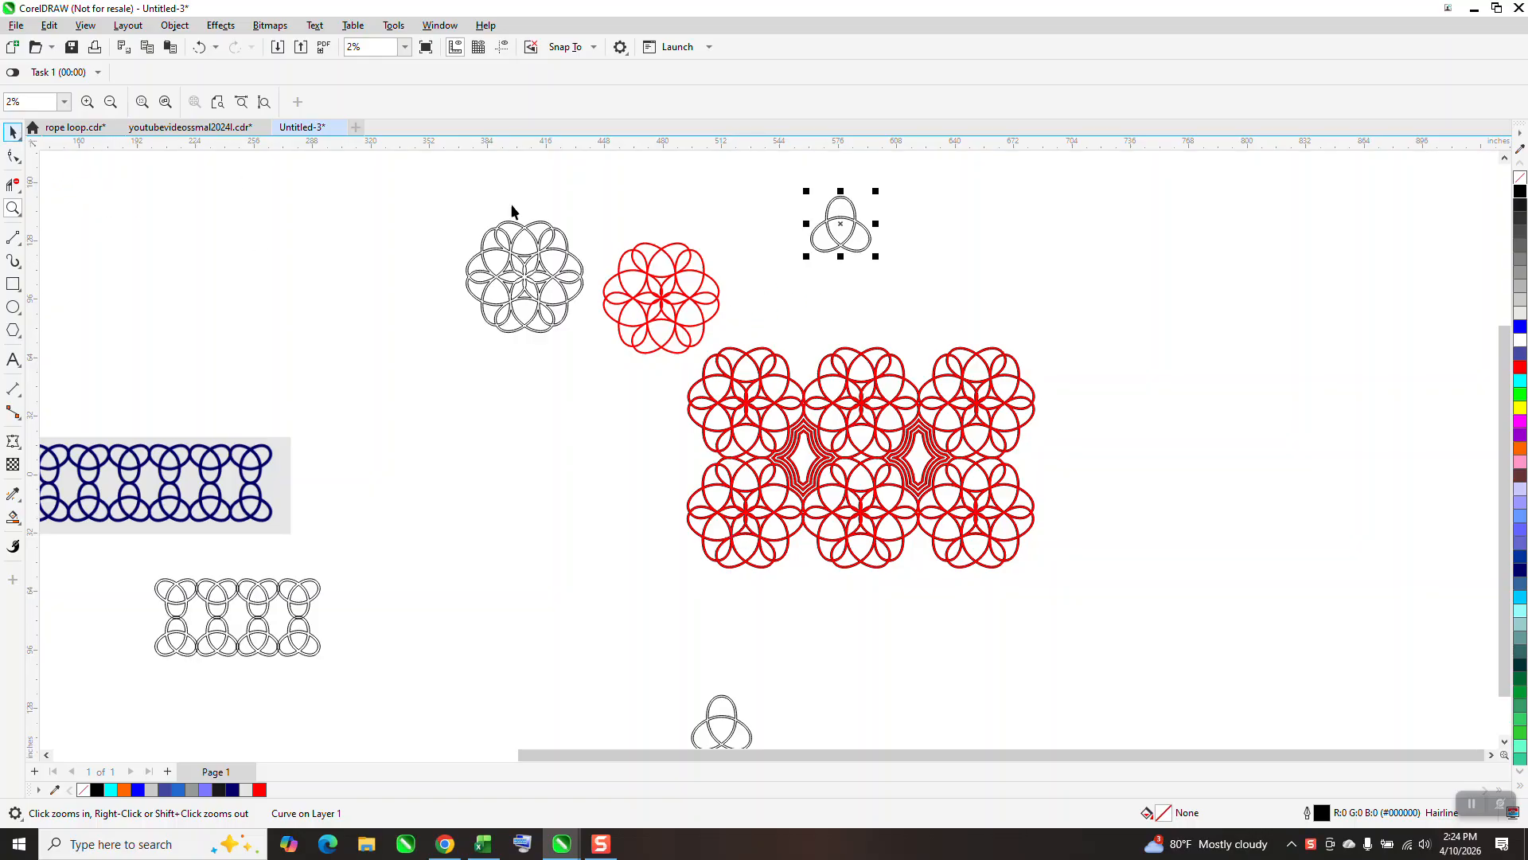
left_click_drag(840, 251, 1147, 484)
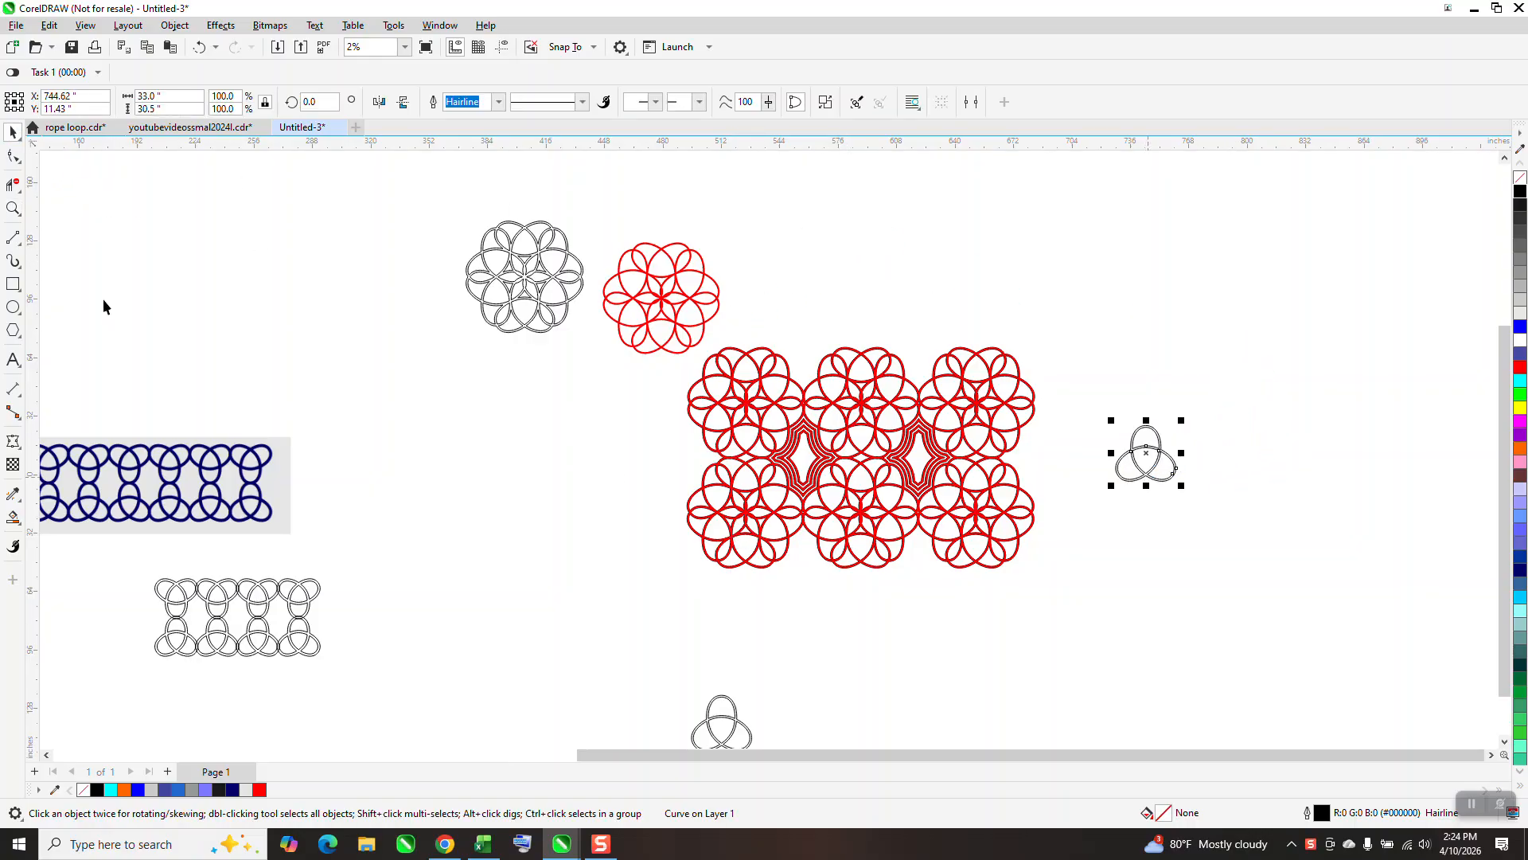
Set the trefoil's rotation centre on the top node of its upper loop and create a copy rotated by 60 degrees.
left_click(13, 209)
left_click_drag(1106, 417, 1234, 522)
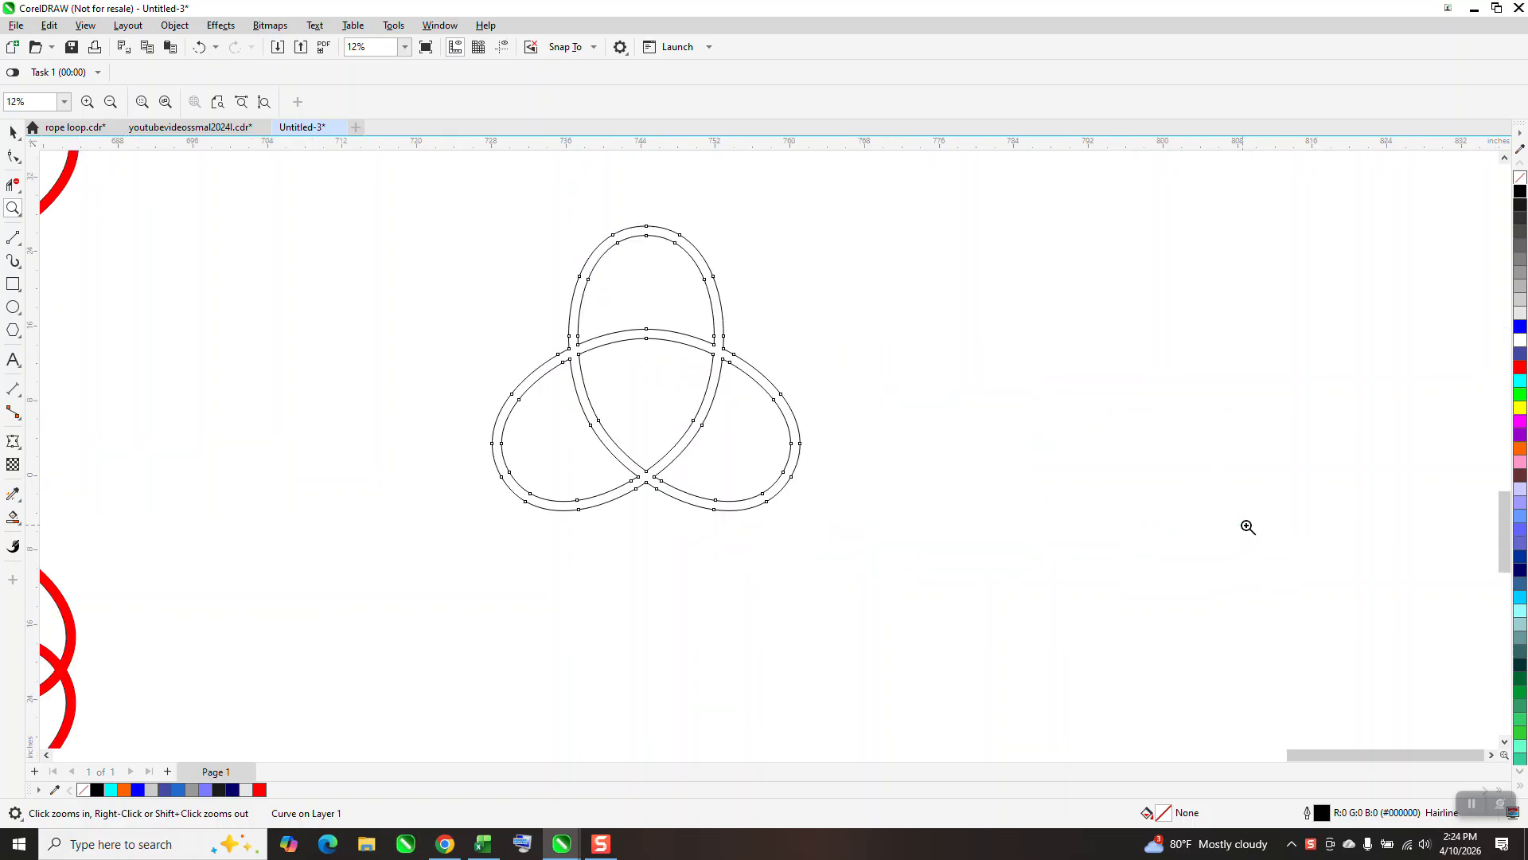
left_click(12, 132)
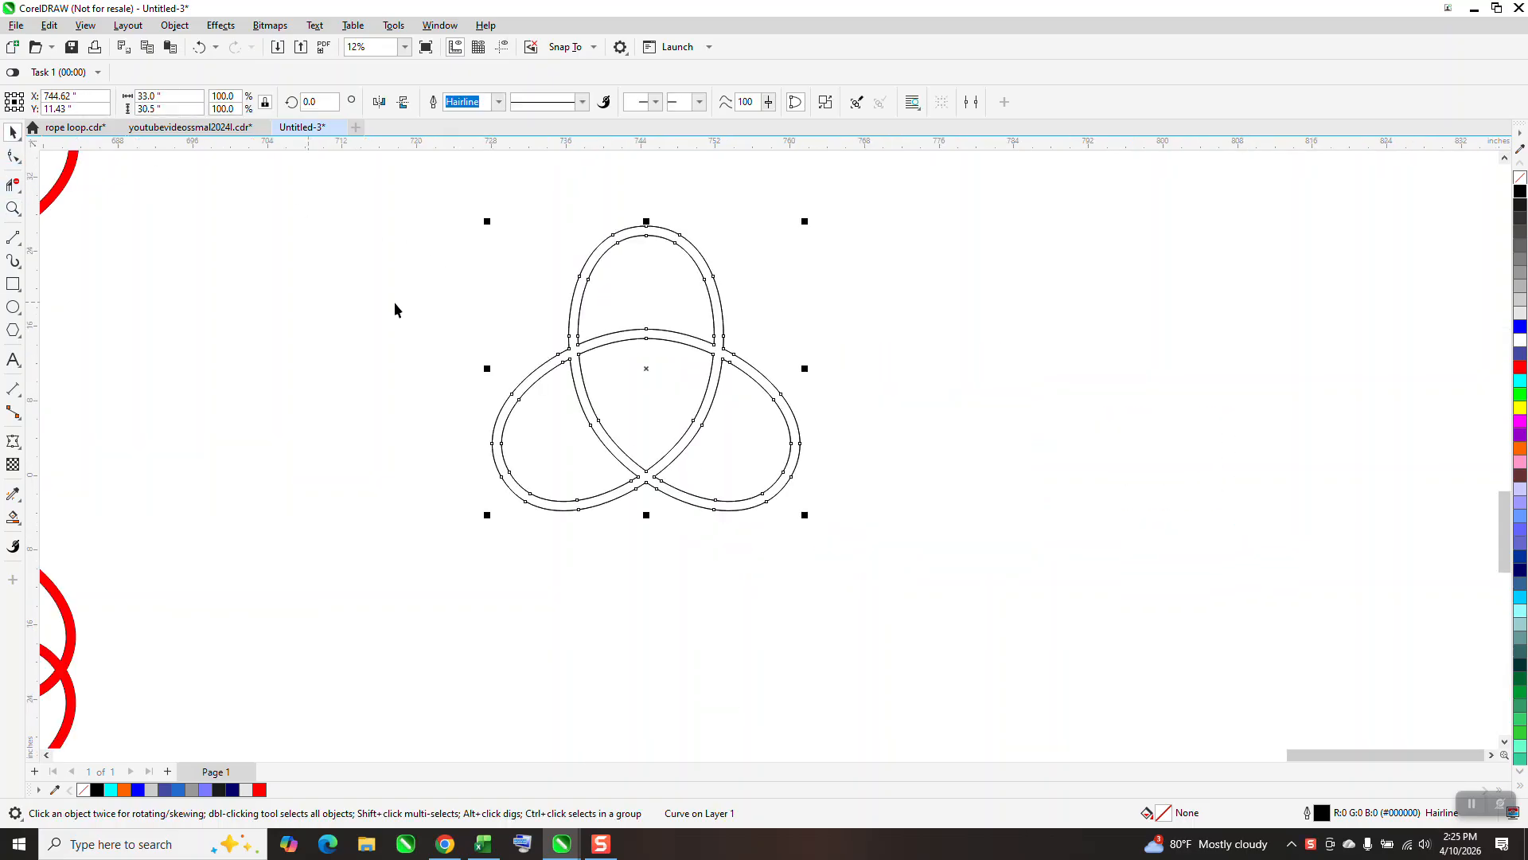
left_click(641, 371)
mouse_move(647, 345)
left_mouse_down()
mouse_move(672, 222)
mouse_move(648, 211)
mouse_move(646, 225)
left_mouse_up()
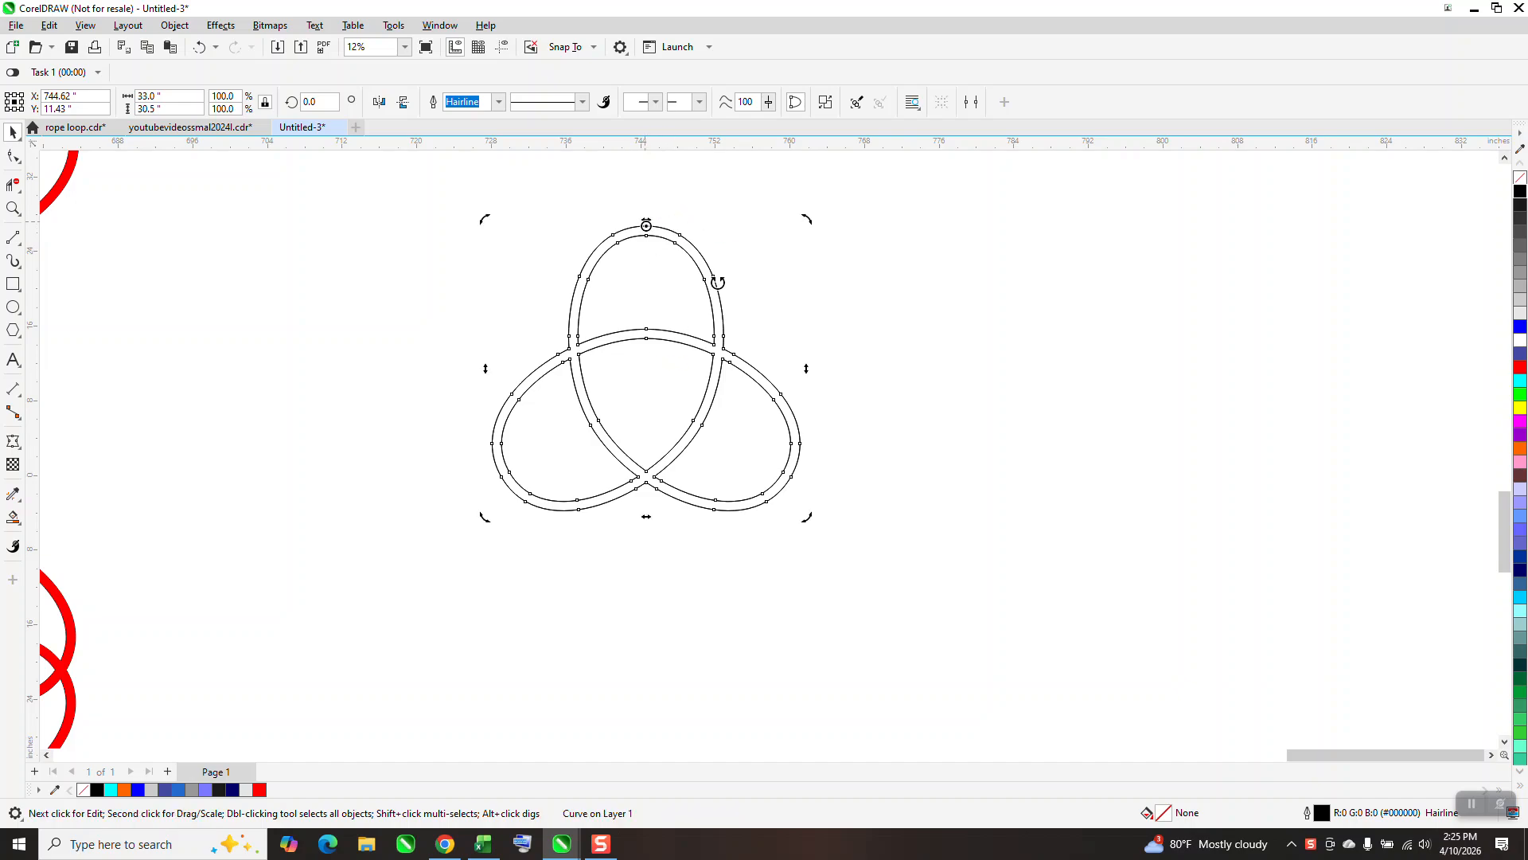
type("60")
key("Return")
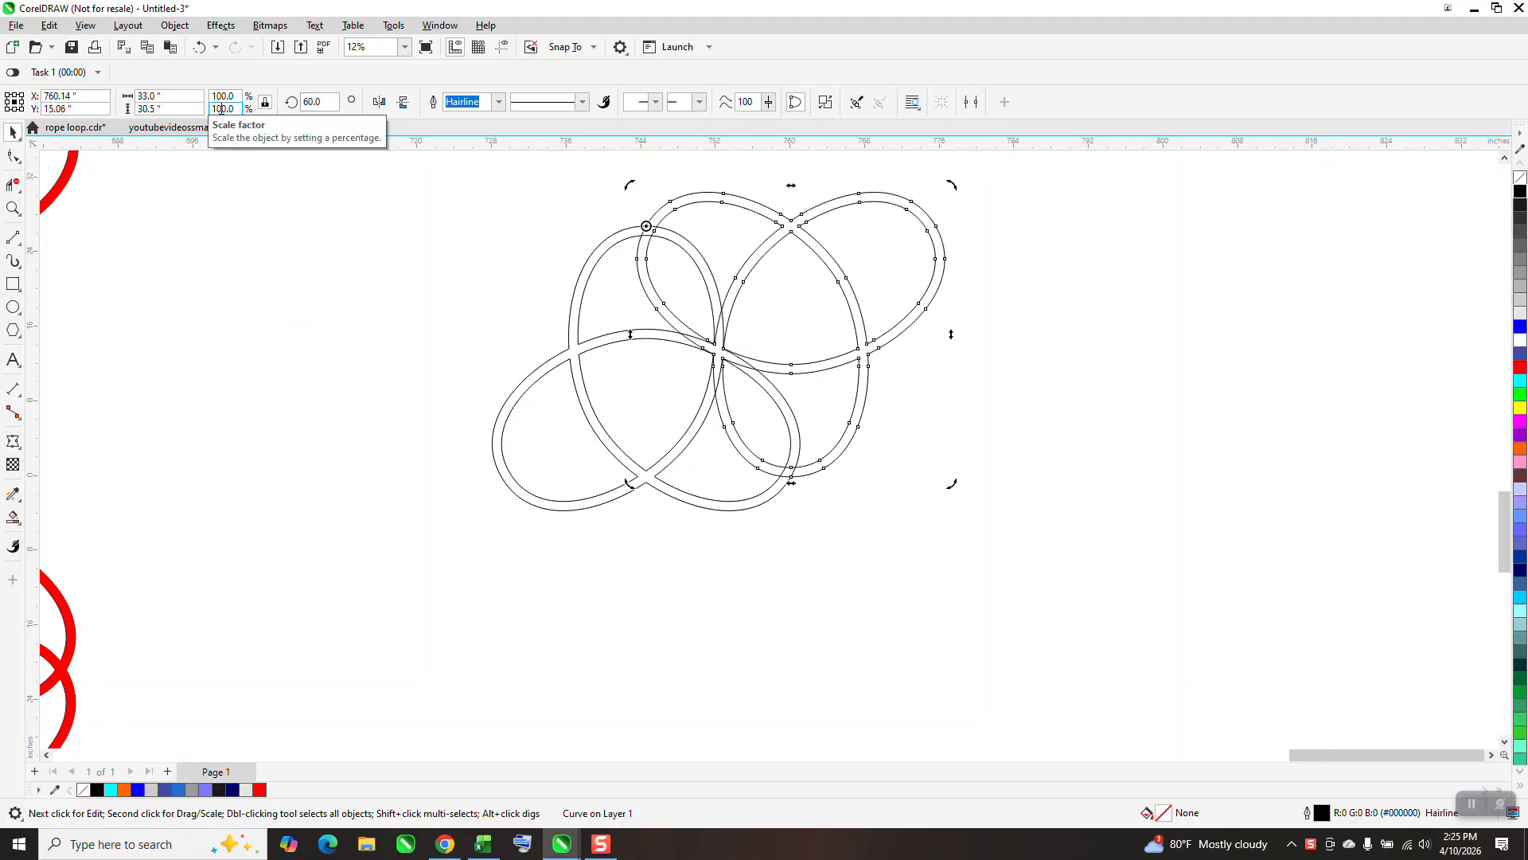
Repeat the 60-degree rotated duplicate four more times around the same centre to complete the six-part rosette.
key("ctrl+d")
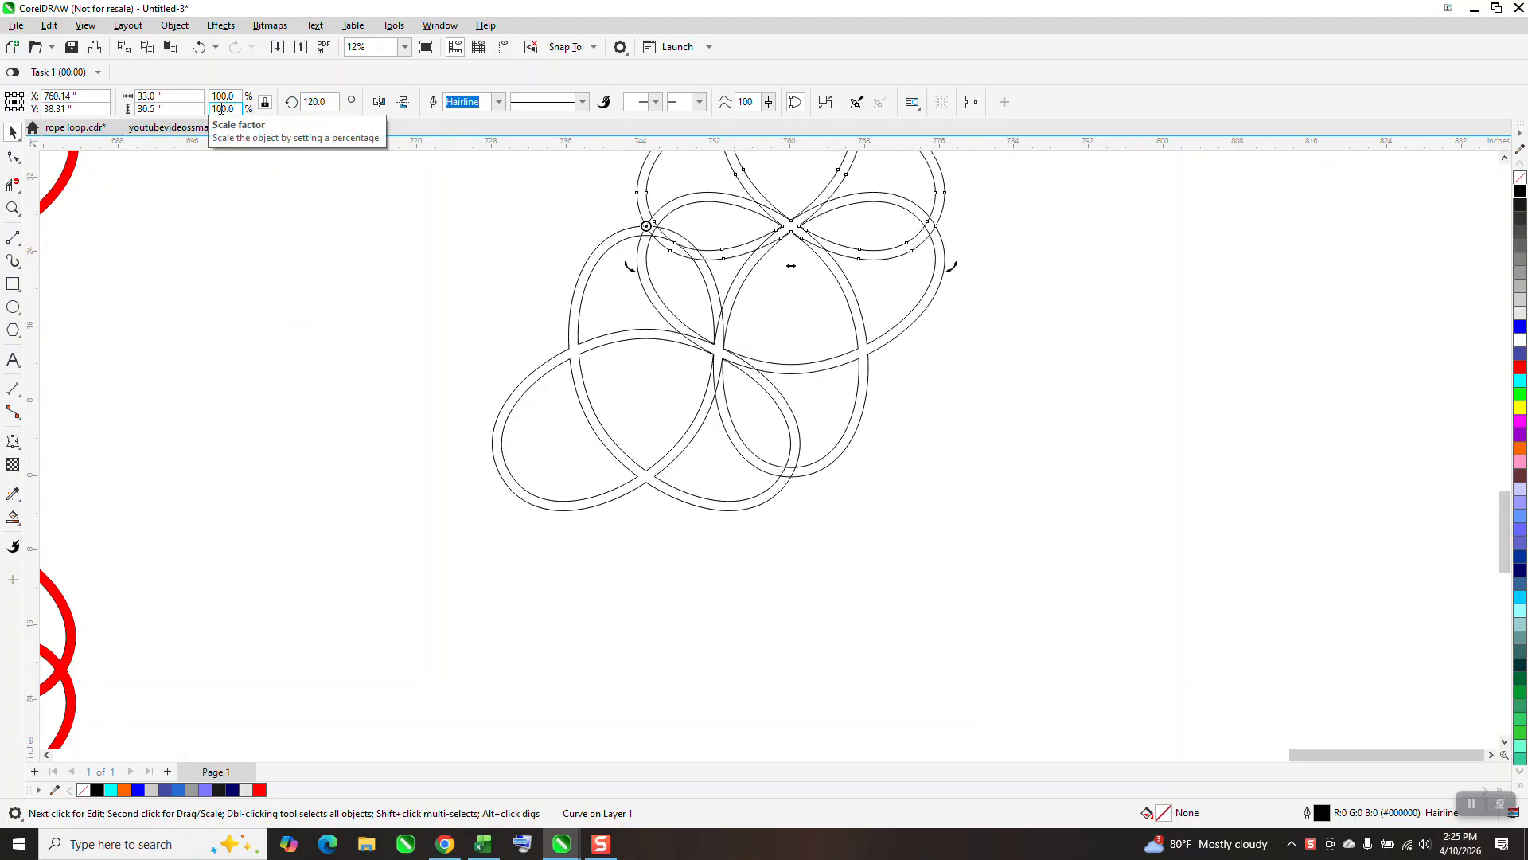
key("ctrl+d")
key("ctrl+d")
key("ctrl+d")
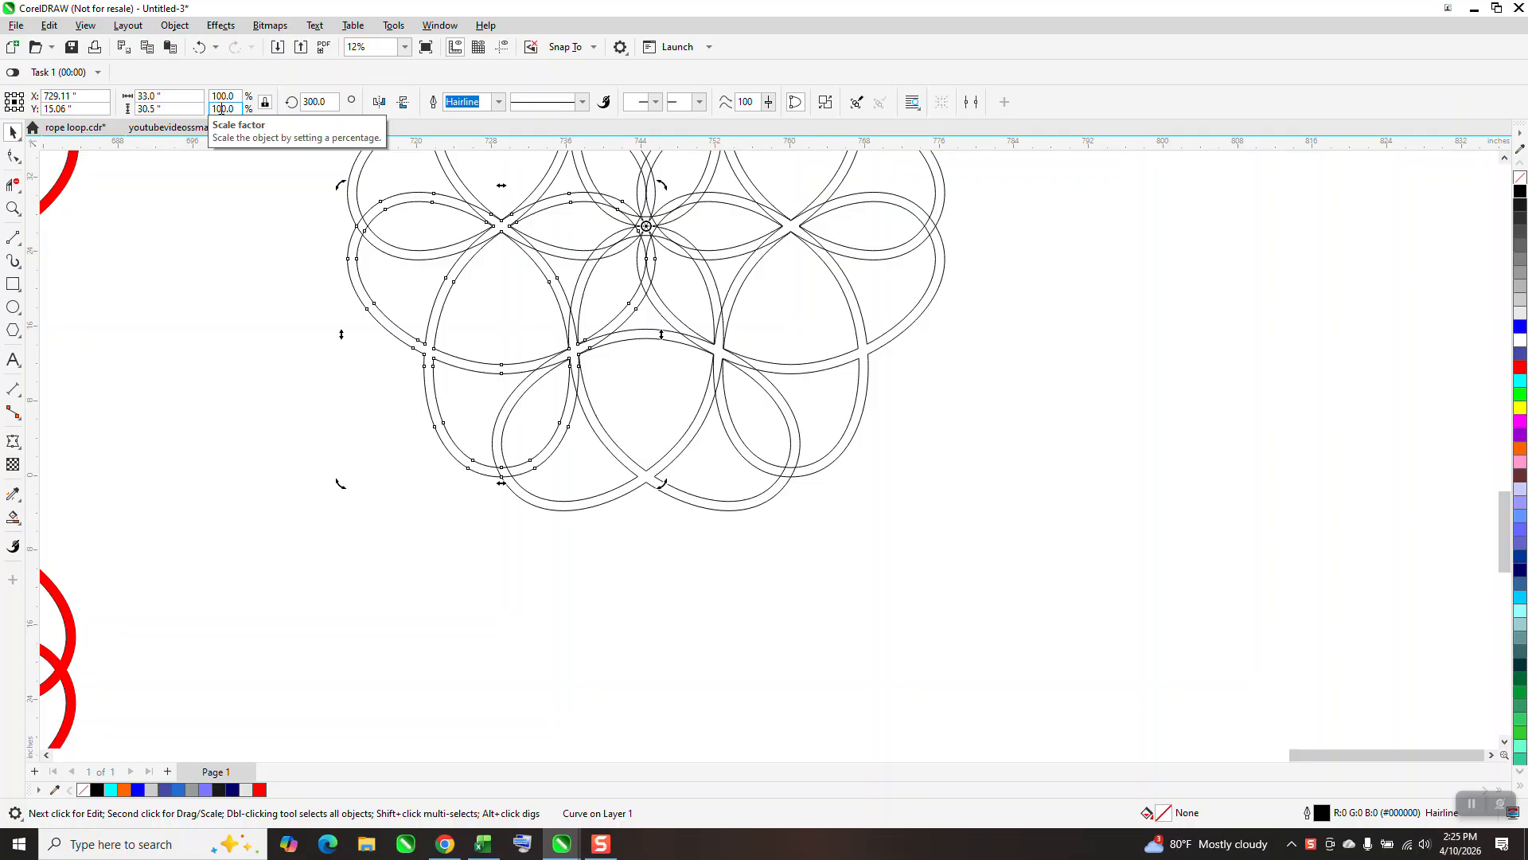
Combine the six rotated trefoils into one curve and preview it with a blue fill before removing the fill.
scroll(544, 392, "down", 2)
left_click_drag(655, 212, 1039, 530)
key("ctrl+l")
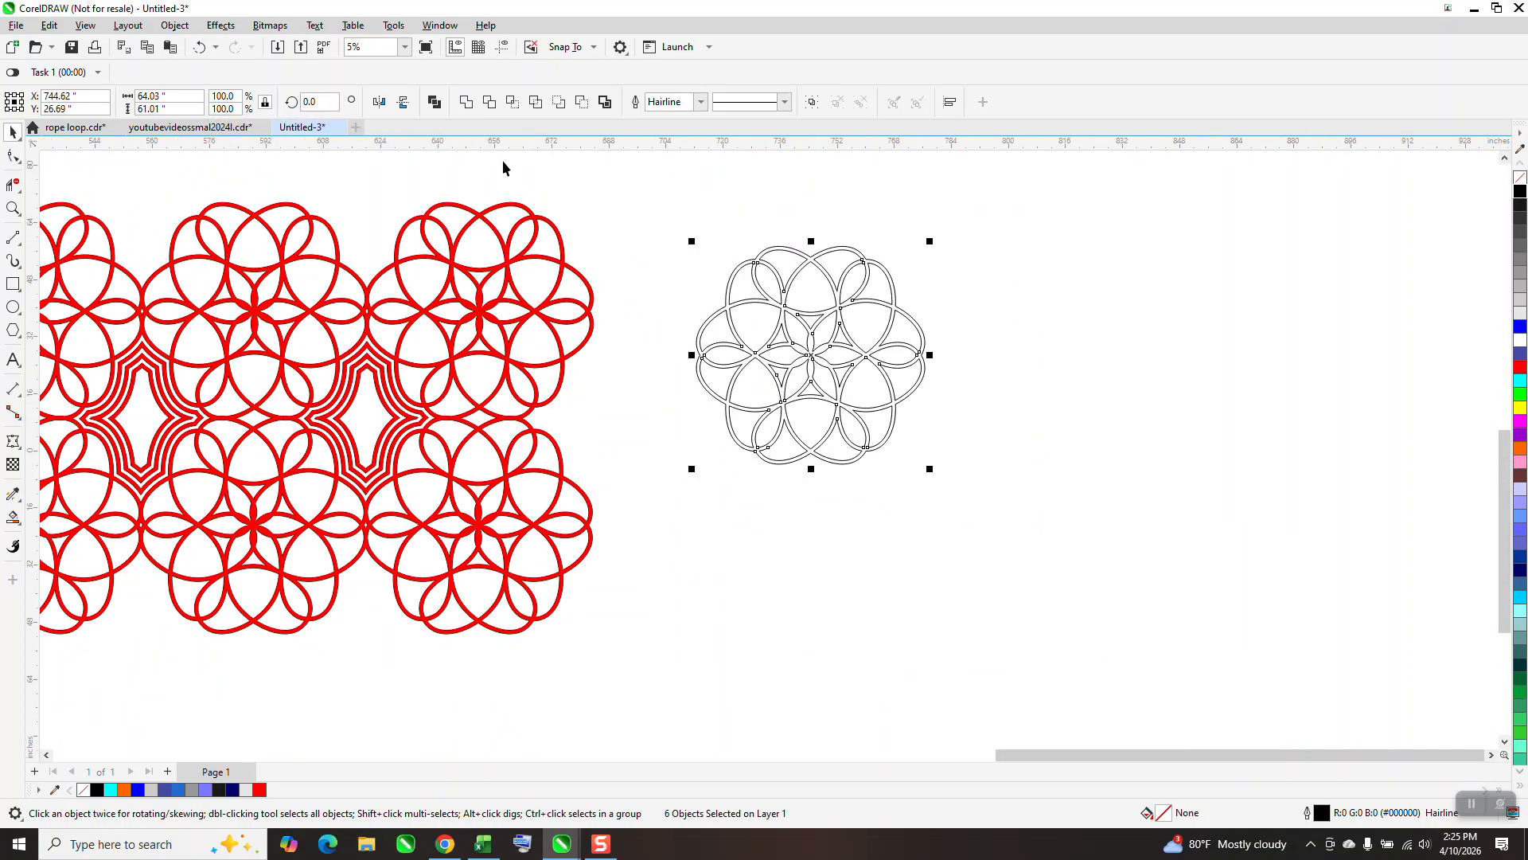
left_click(1520, 326)
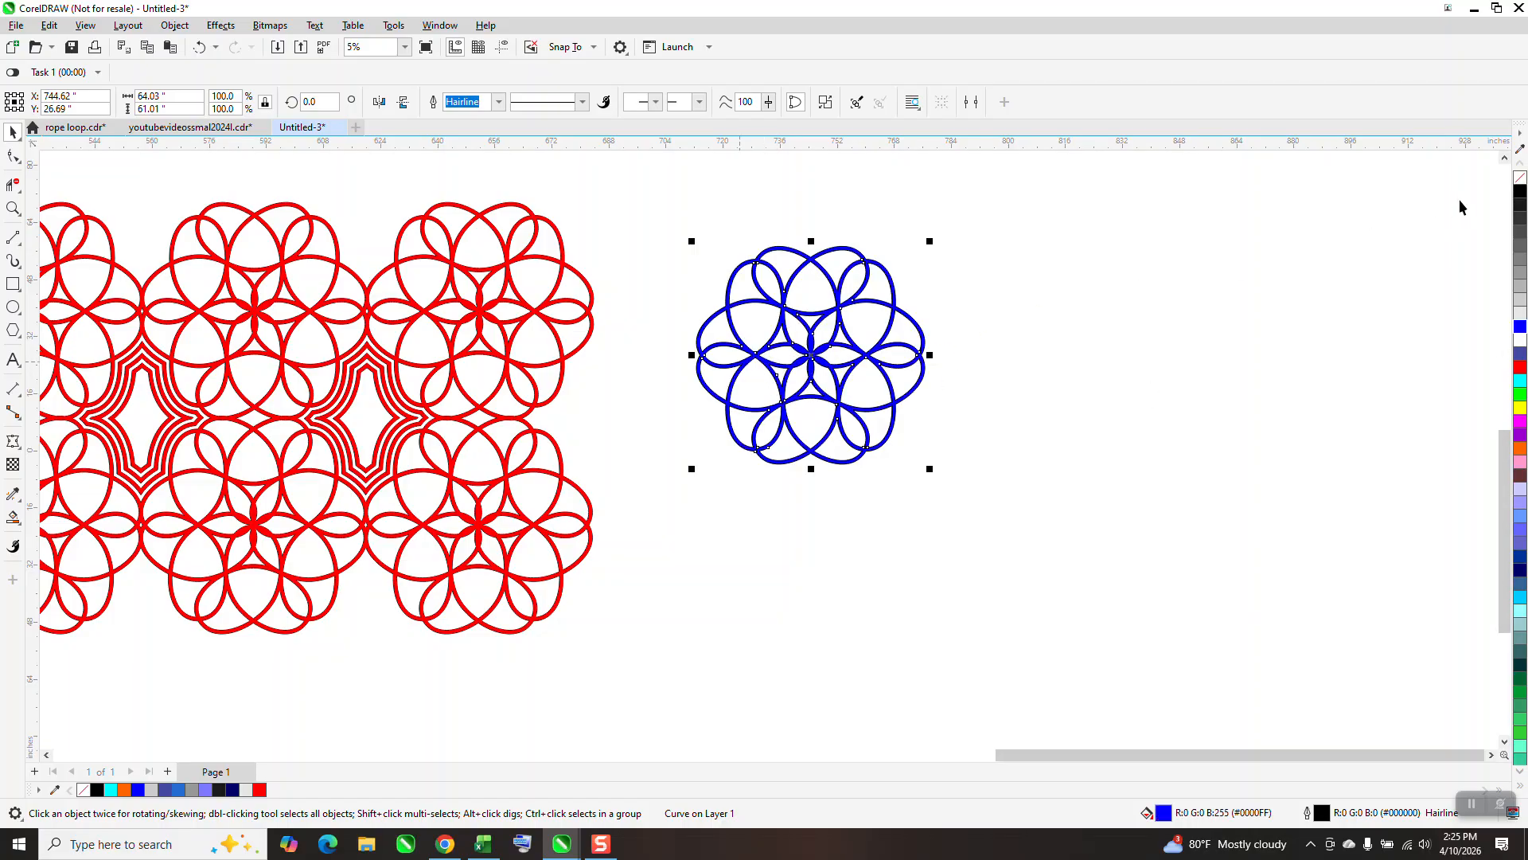
left_click(1519, 178)
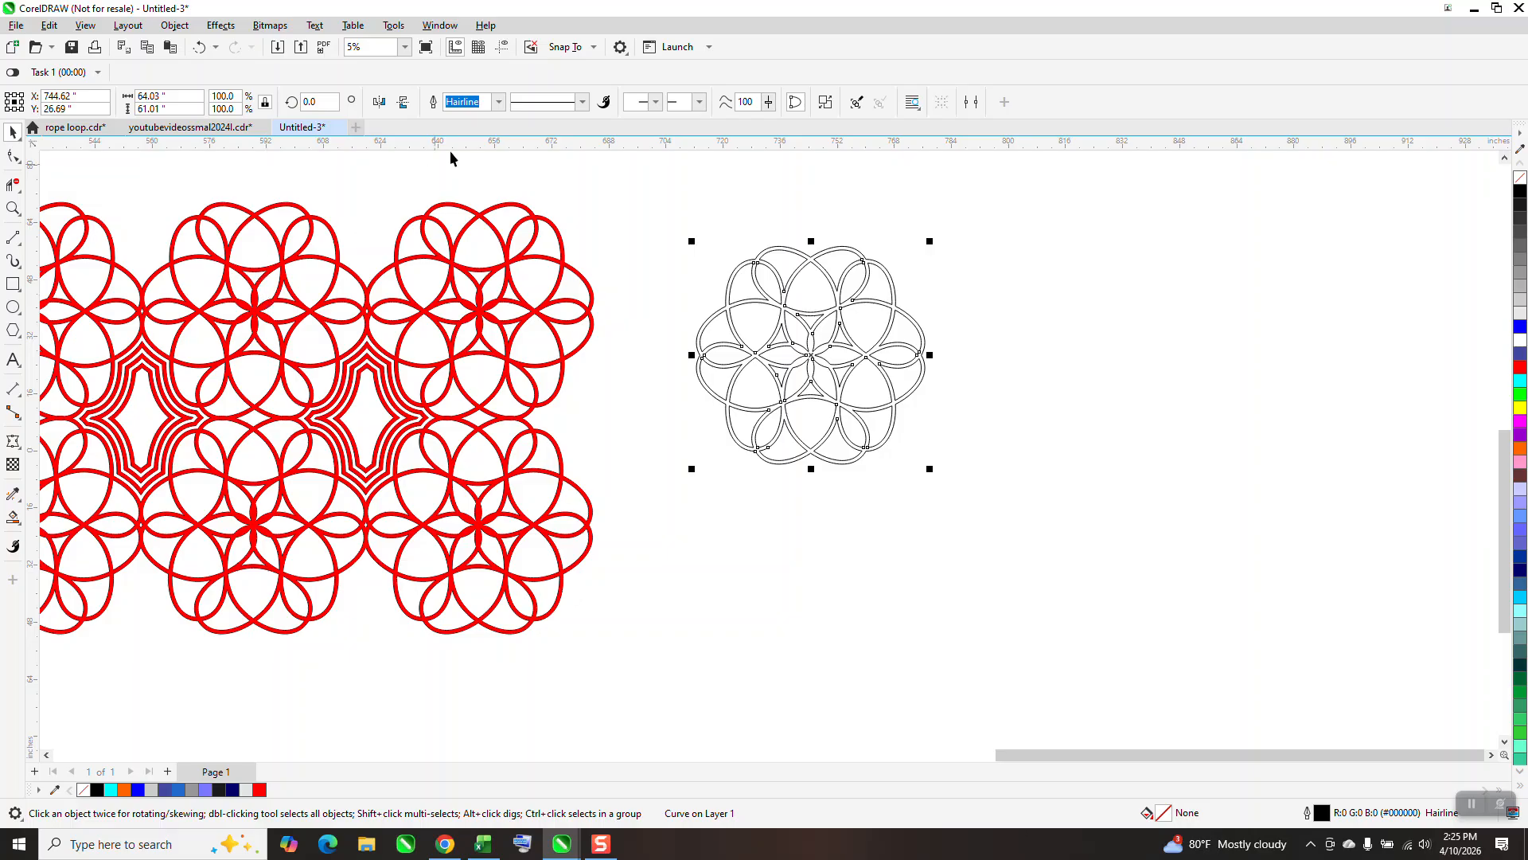
Rotate the combined rosette by 30 degrees.
left_click(614, 185)
left_click(824, 277)
type("30")
key("Return")
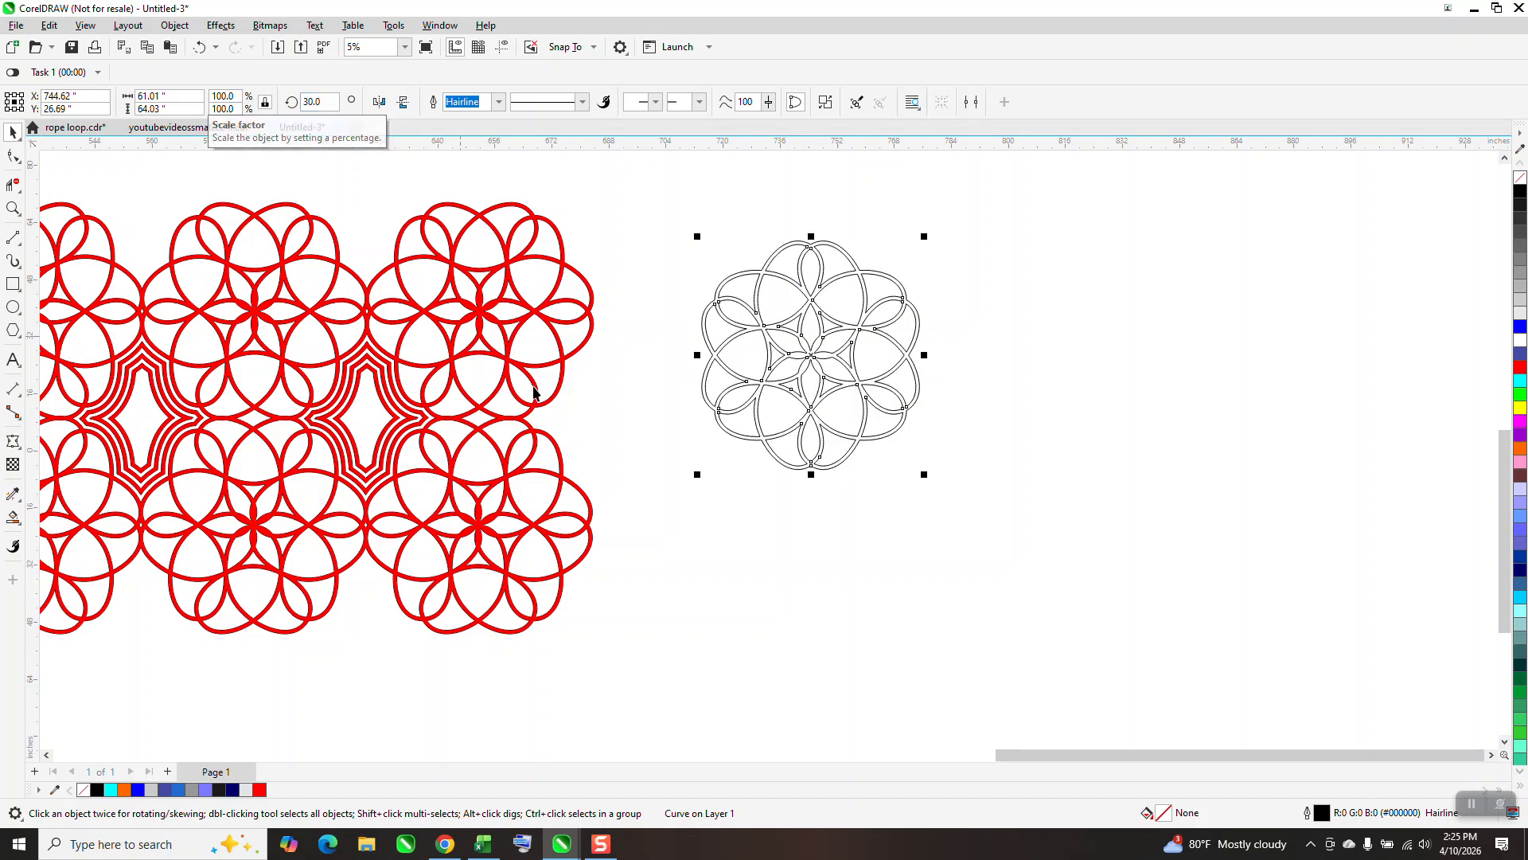
Measure the rosette's width between its outermost side lobes with a Parallel Dimension, and discard the dimension.
left_click(13, 208)
left_click_drag(634, 226, 1003, 493)
left_click(13, 132)
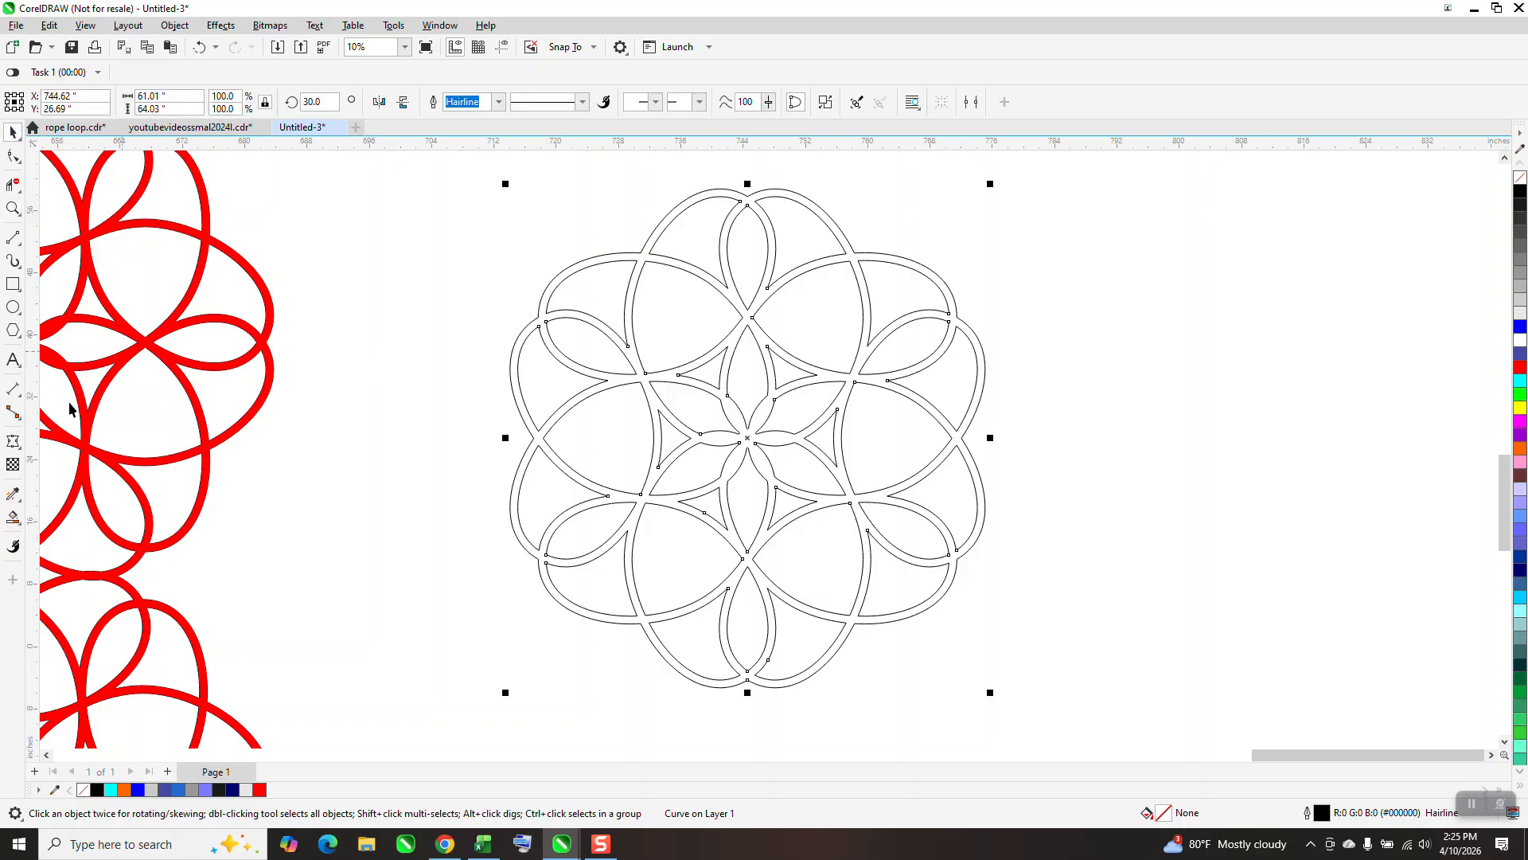
left_click(18, 396)
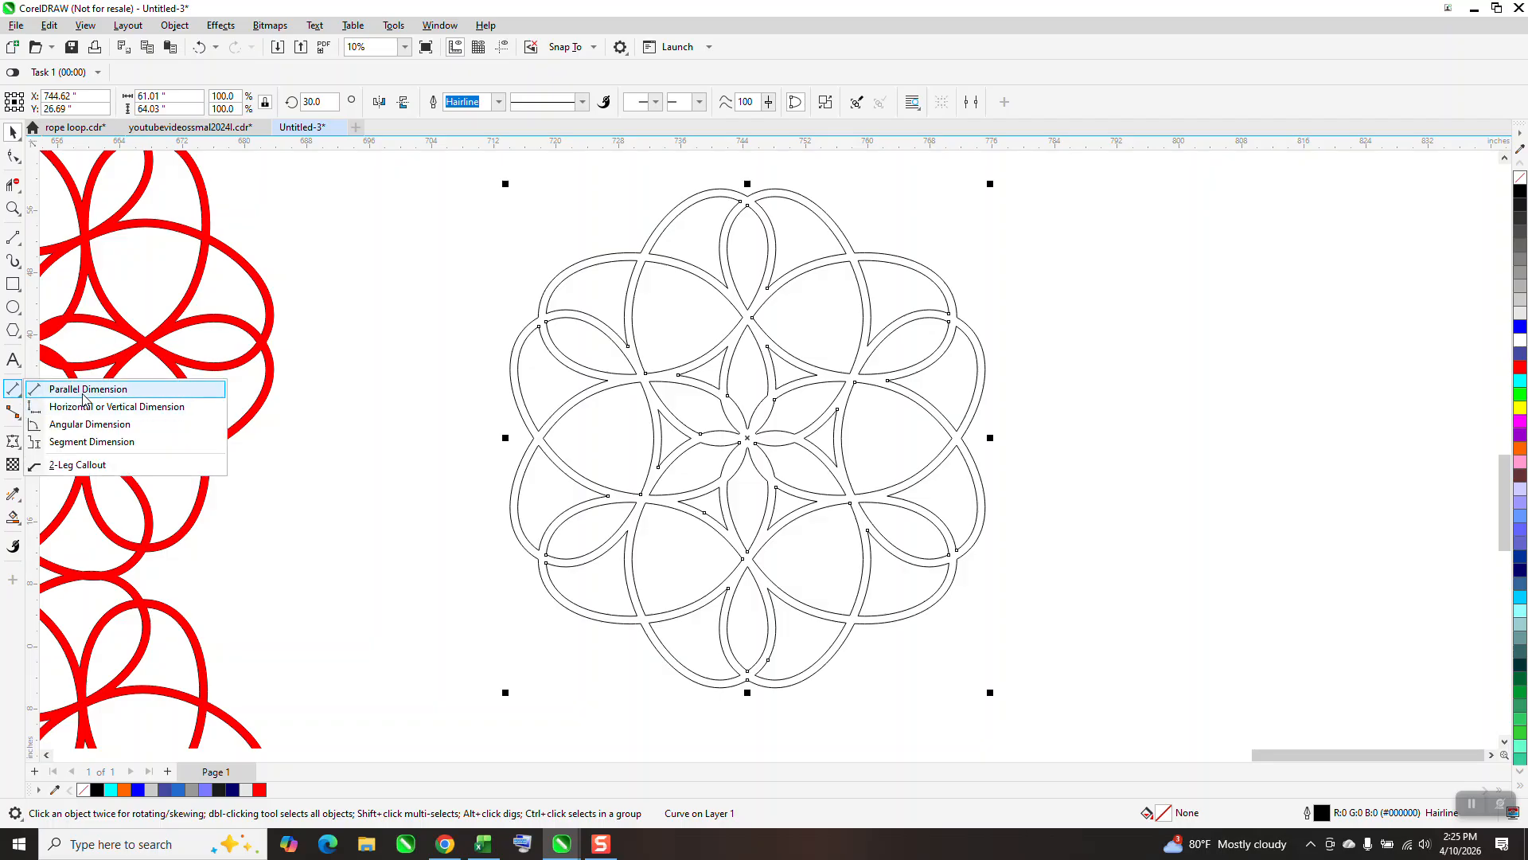
left_click(56, 386)
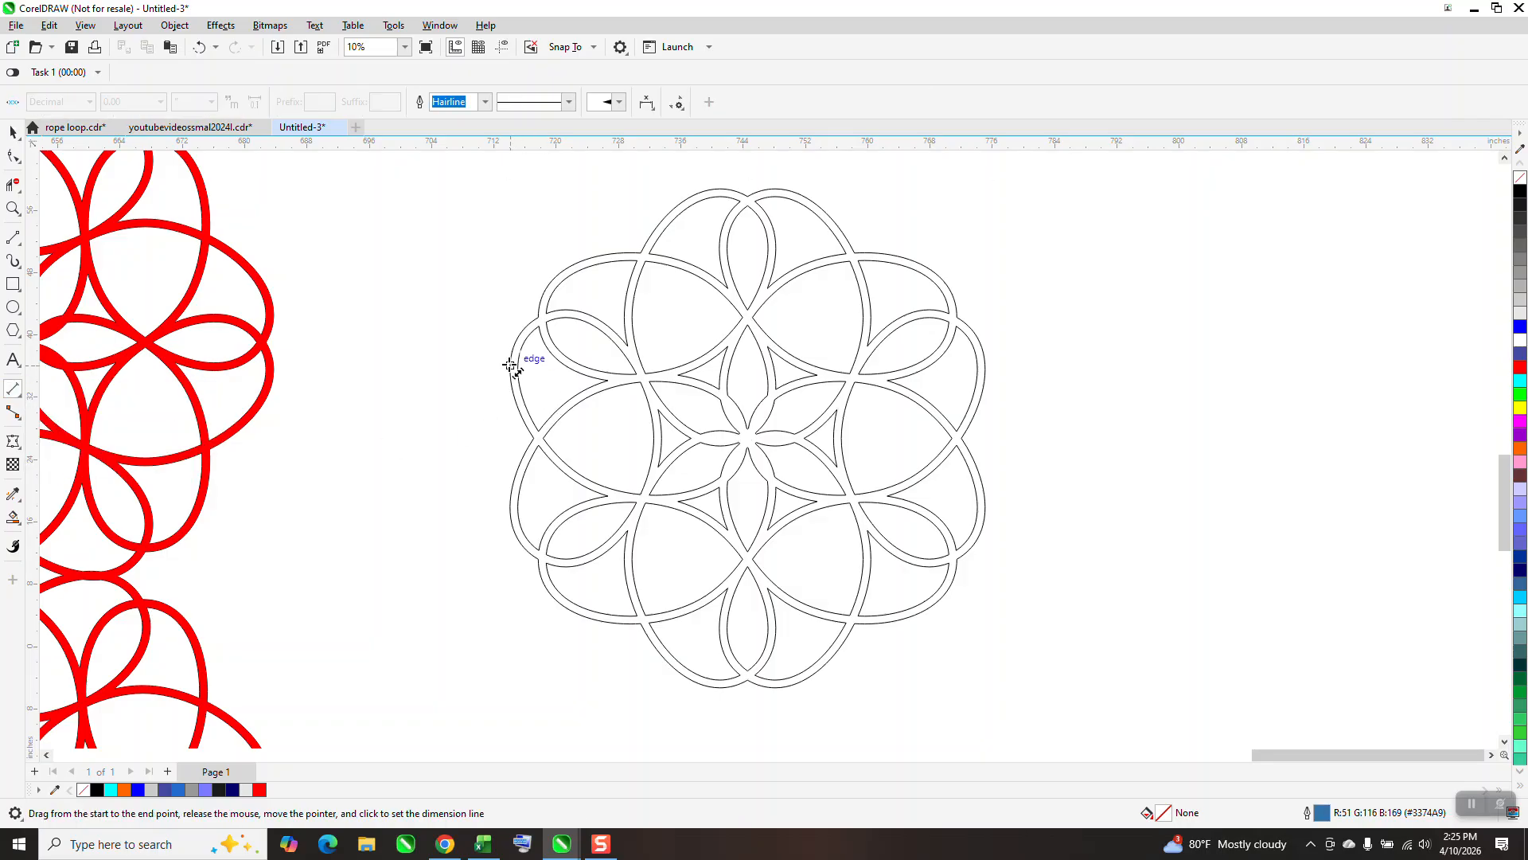
left_click_drag(510, 365, 983, 363)
left_click(983, 363)
key("Delete")
Set the document's nudge distance to 59.91 inches with nothing selected.
left_click(10, 133)
left_click(527, 108)
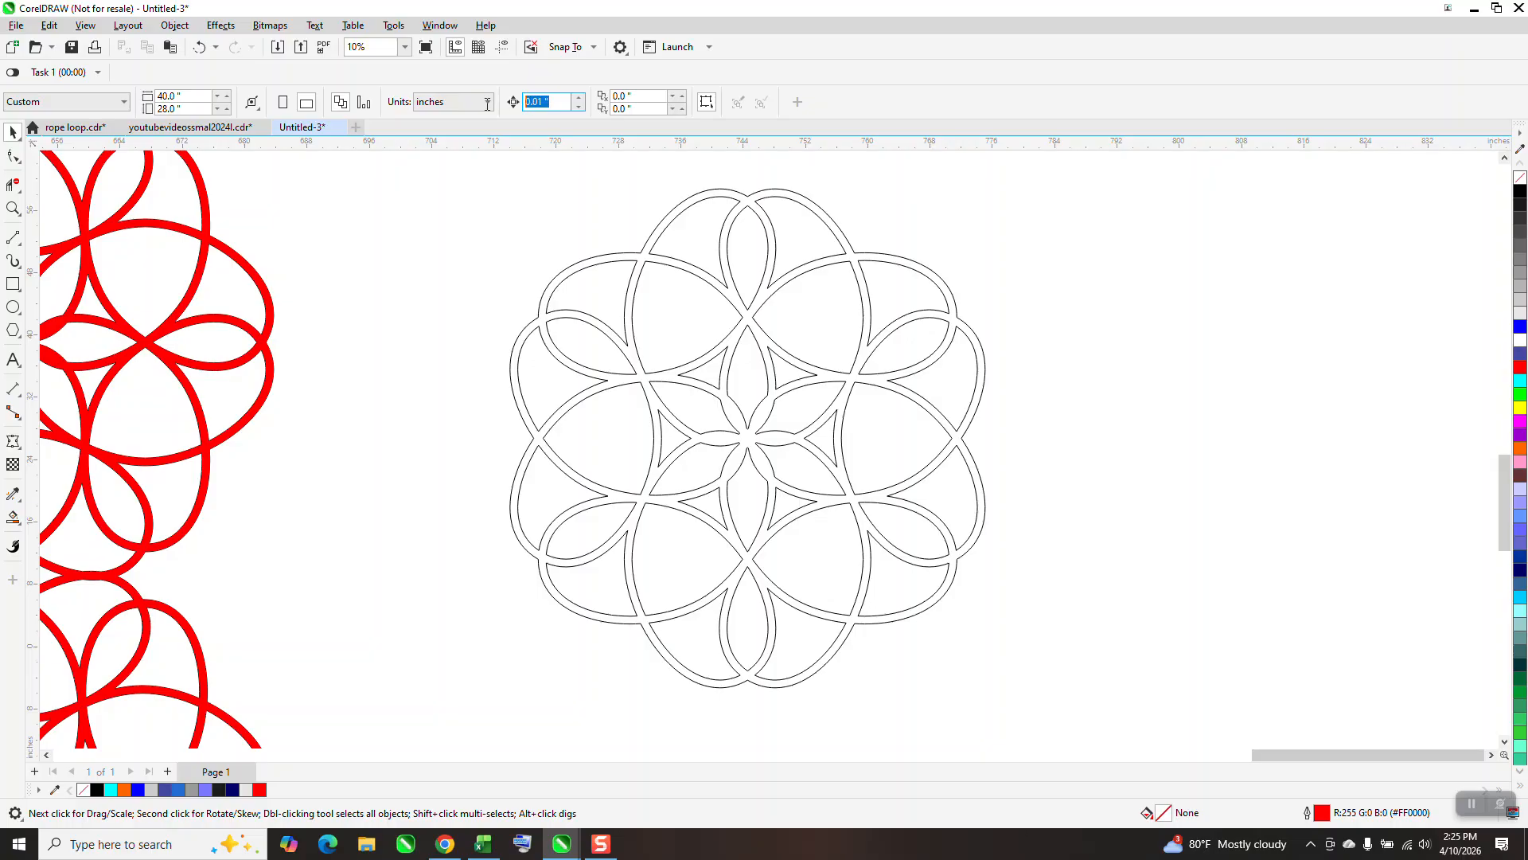
type("59.91")
key("Return")
Duplicate the rosette three times, nudging each copy right by the set distance to form a row of four.
left_click(760, 326)
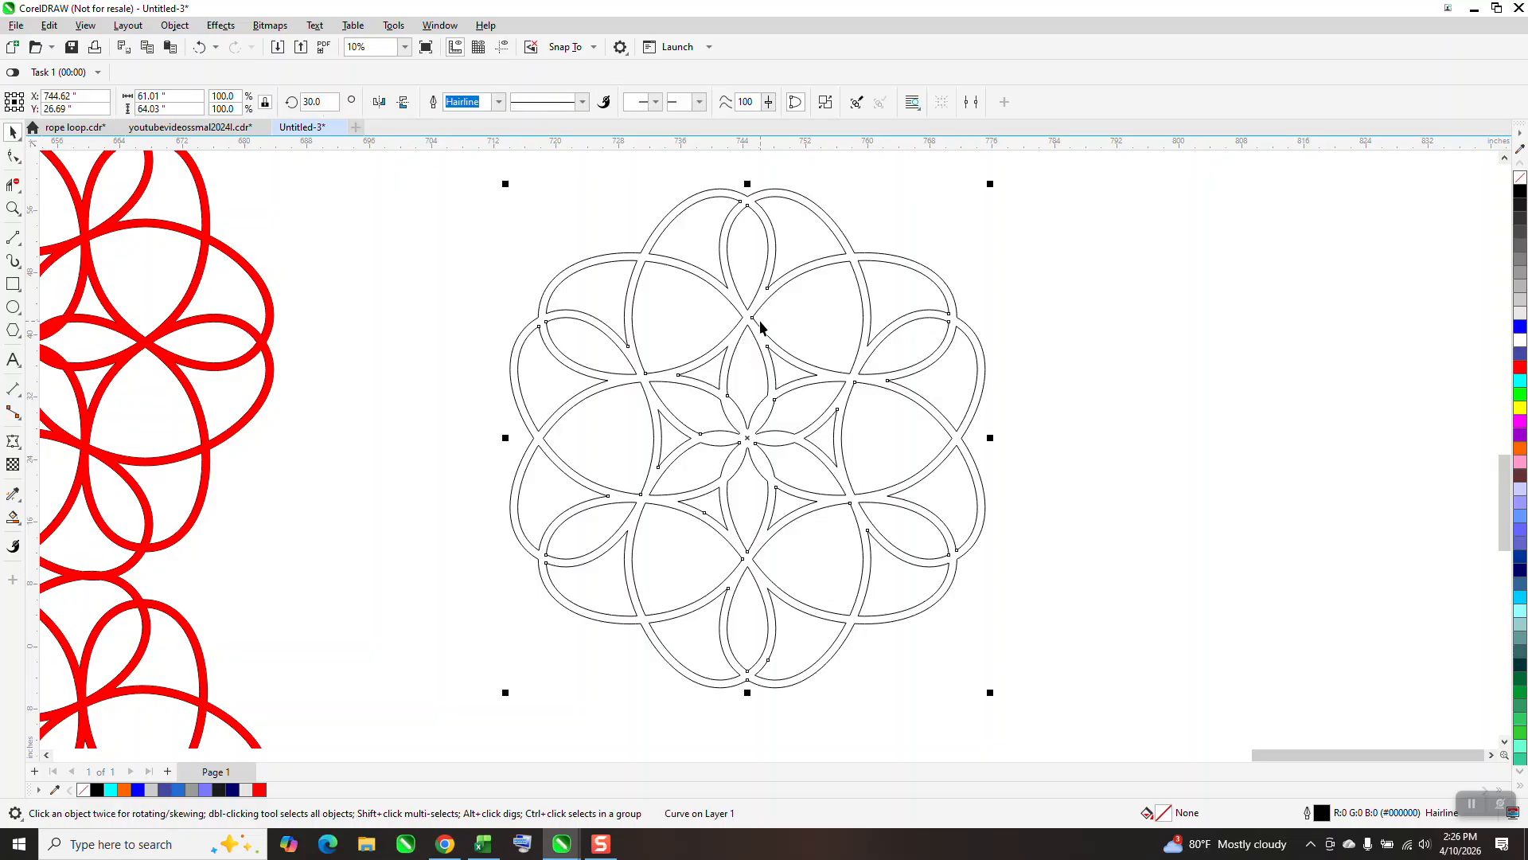
key("KP_Add")
key("Right")
scroll(553, 307, "down", 3)
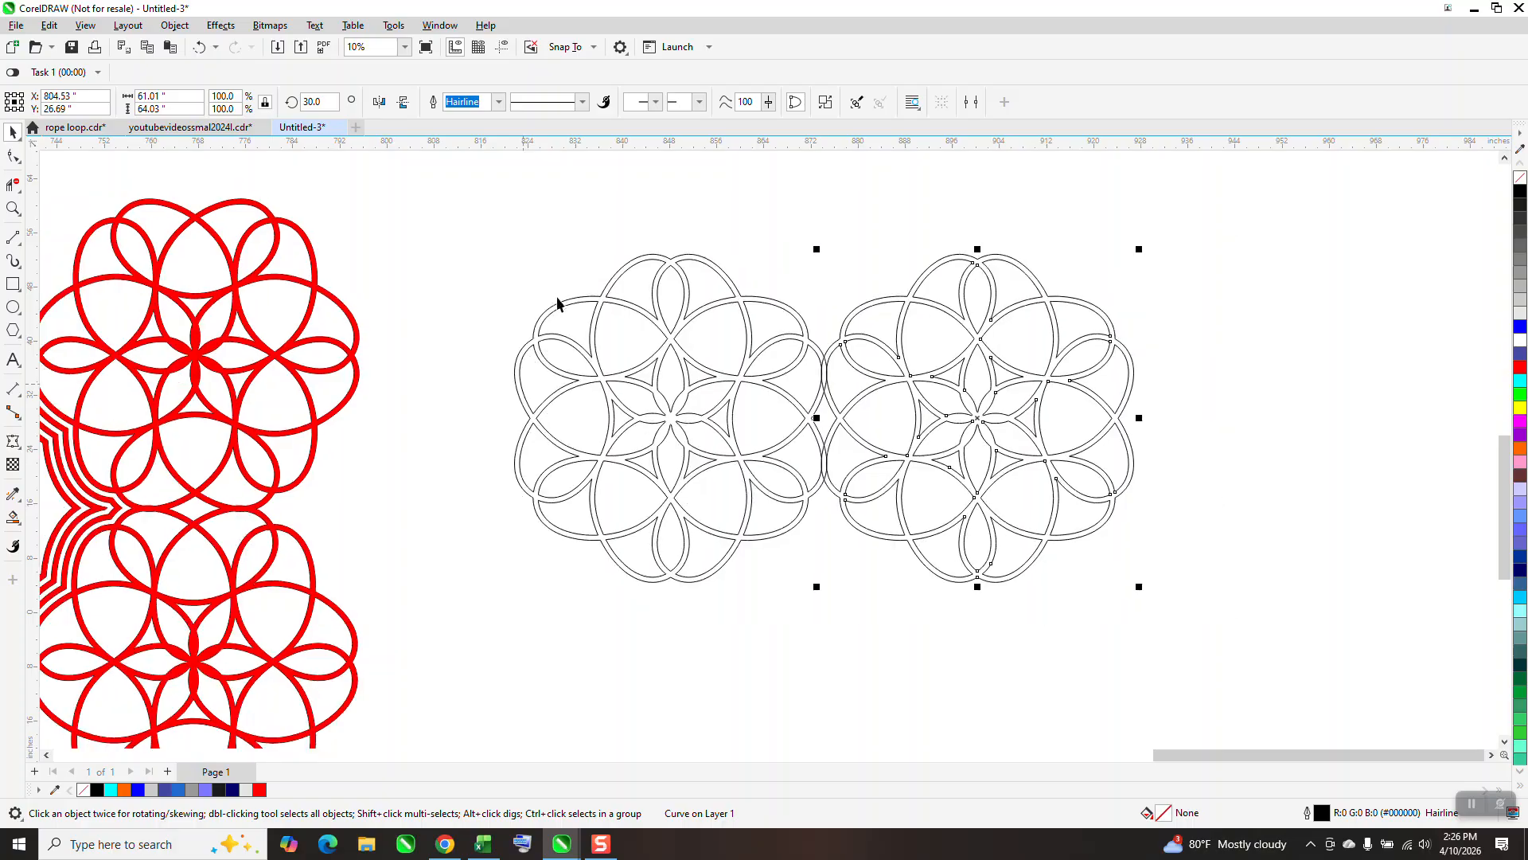
key("KP_Add")
key("Right")
key("KP_Add")
key("Right")
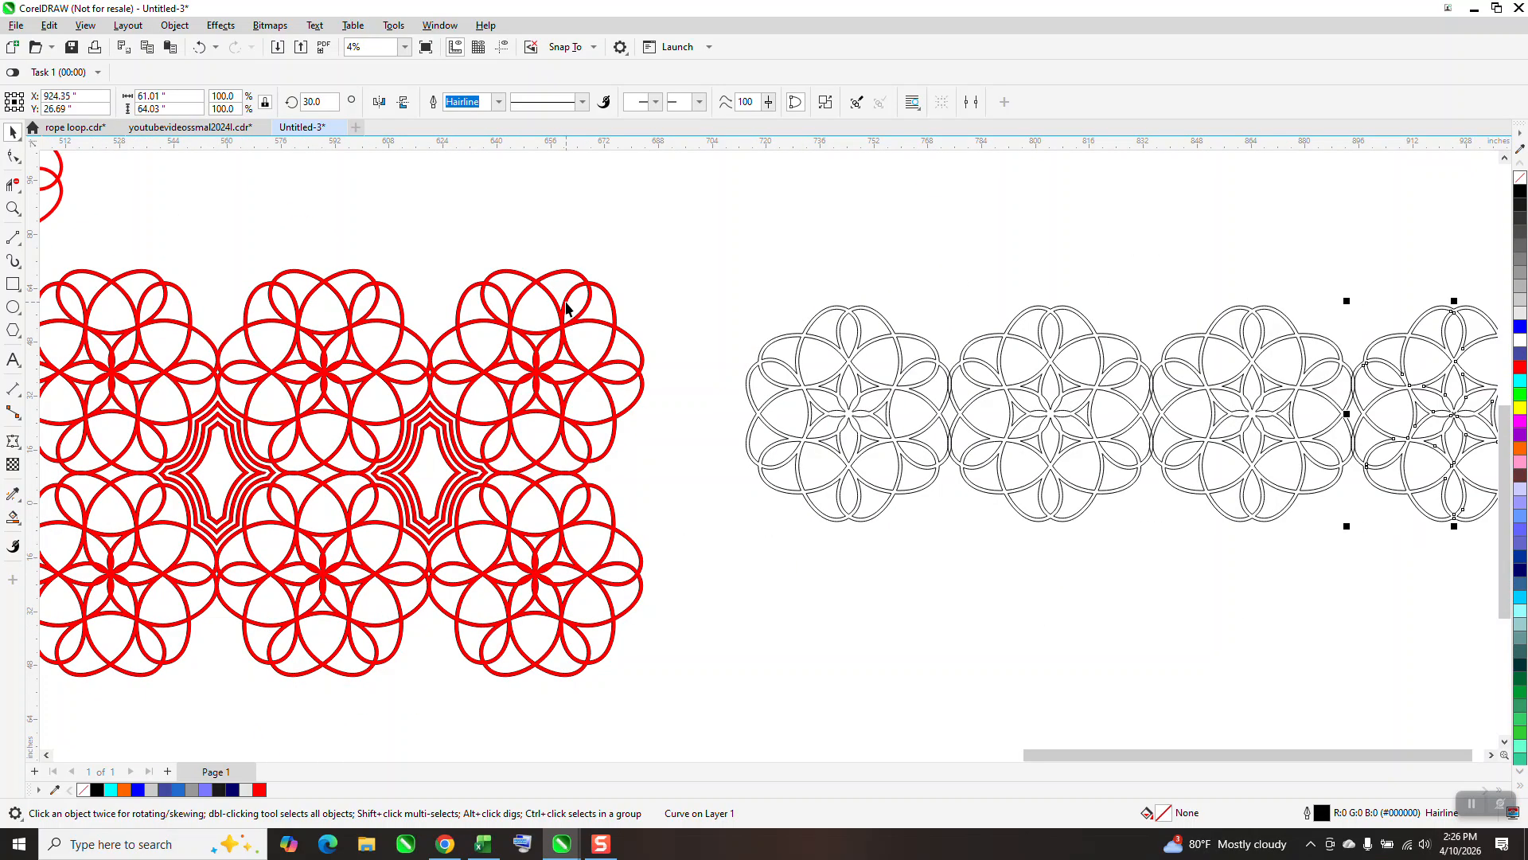
Examine the row of four rosettes and the joins between neighbouring ones.
scroll(641, 366, "down", 3)
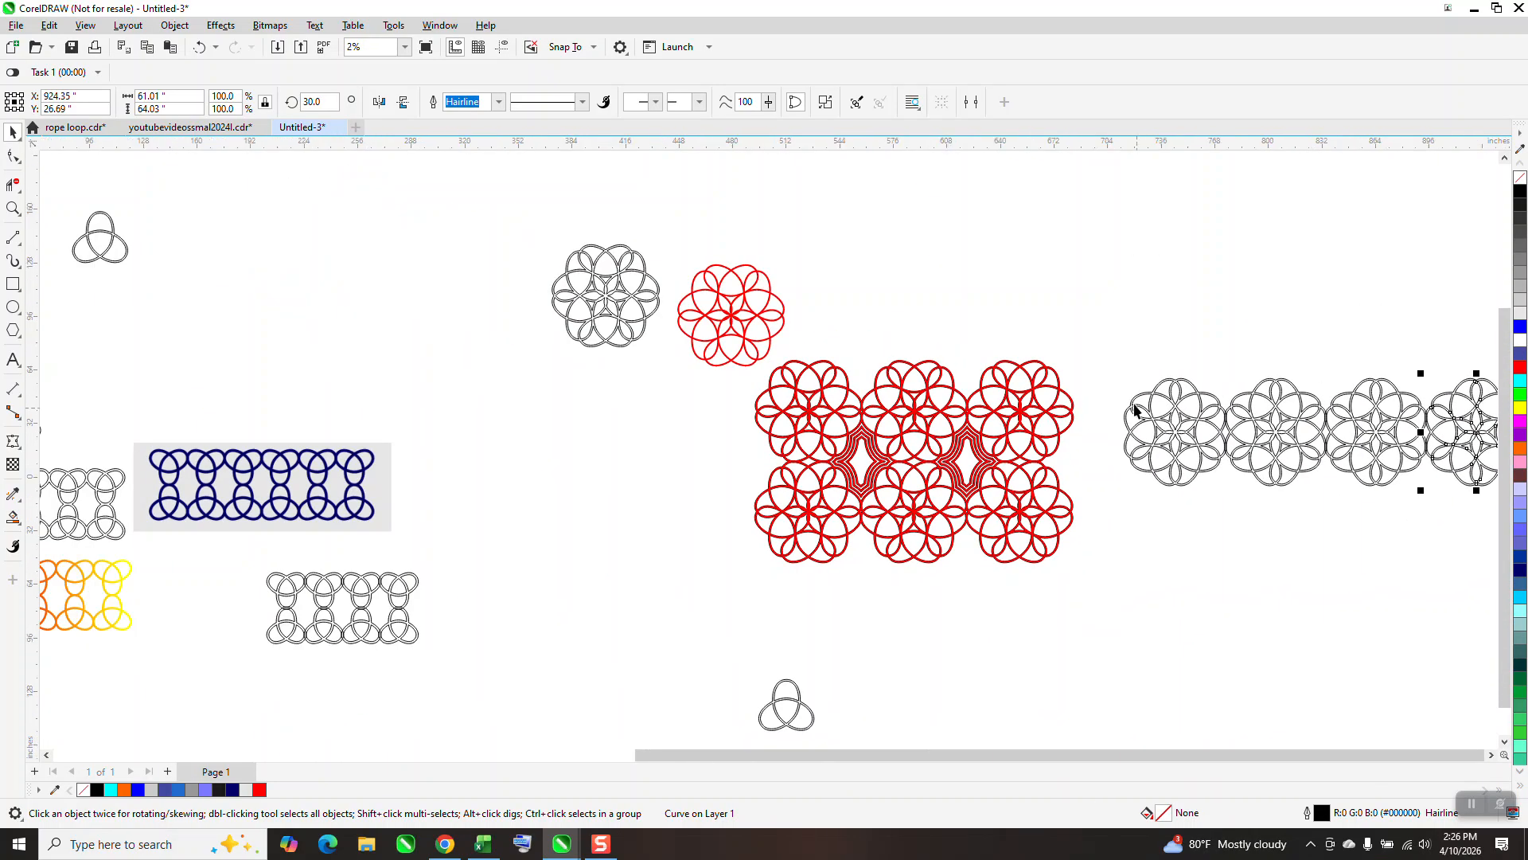
scroll(1054, 406, "down", 1)
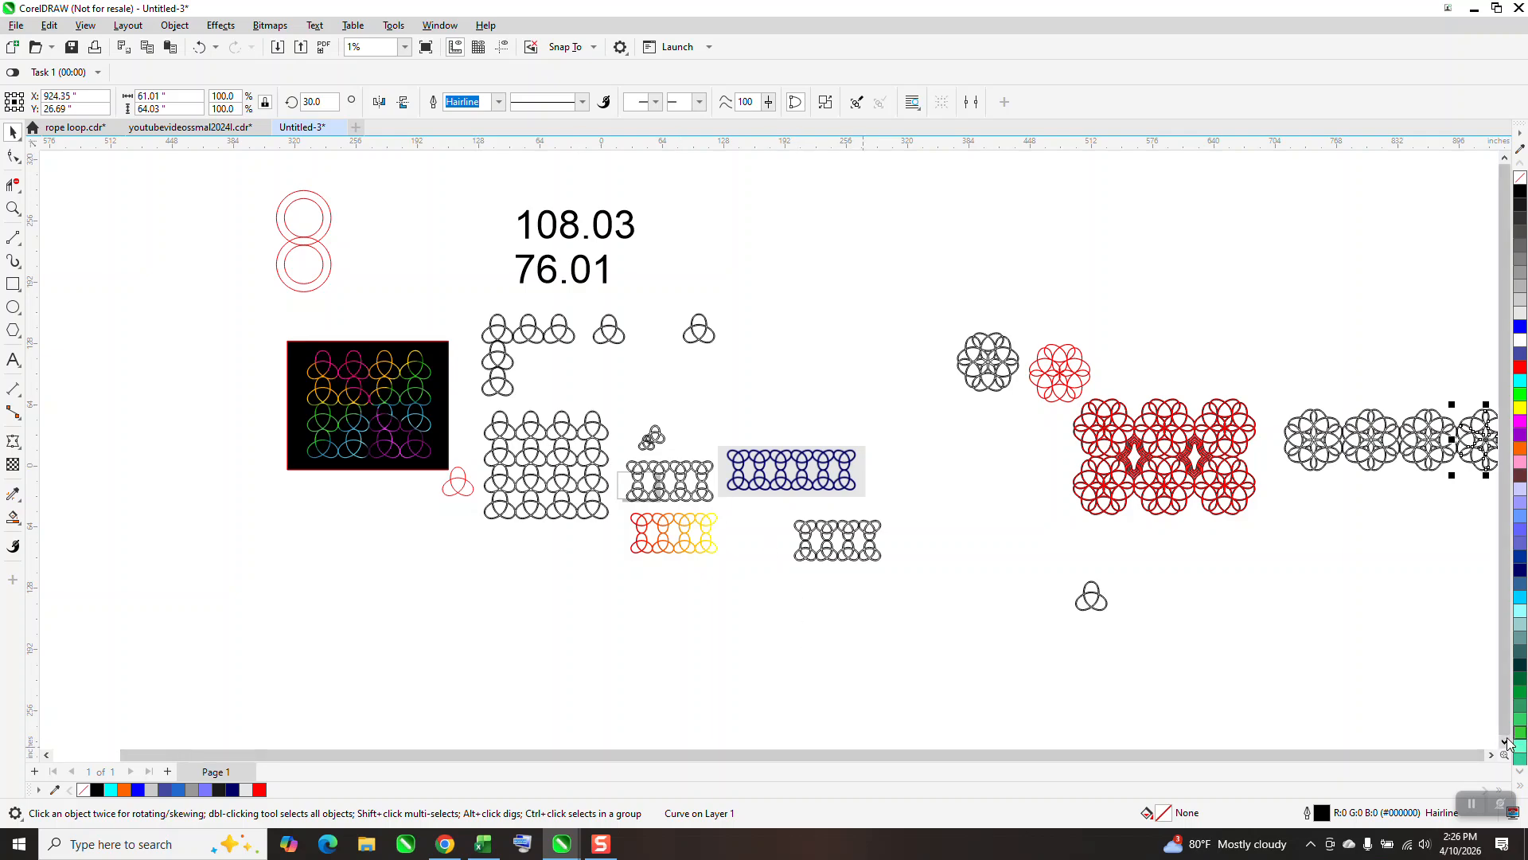
scroll(1280, 694, "down", 1)
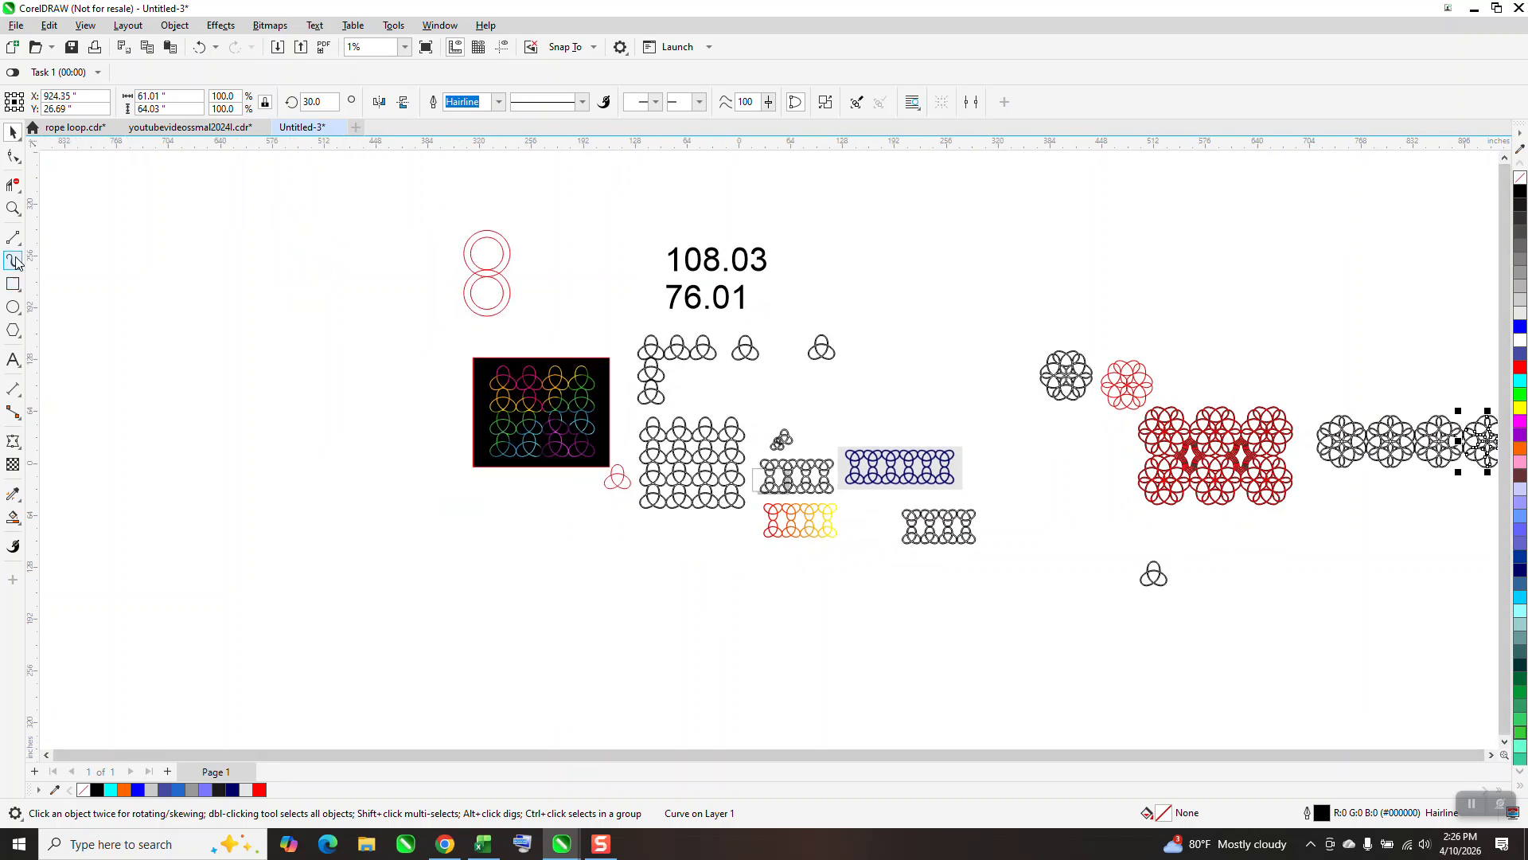
left_click(14, 209)
left_click_drag(1321, 408, 1524, 530)
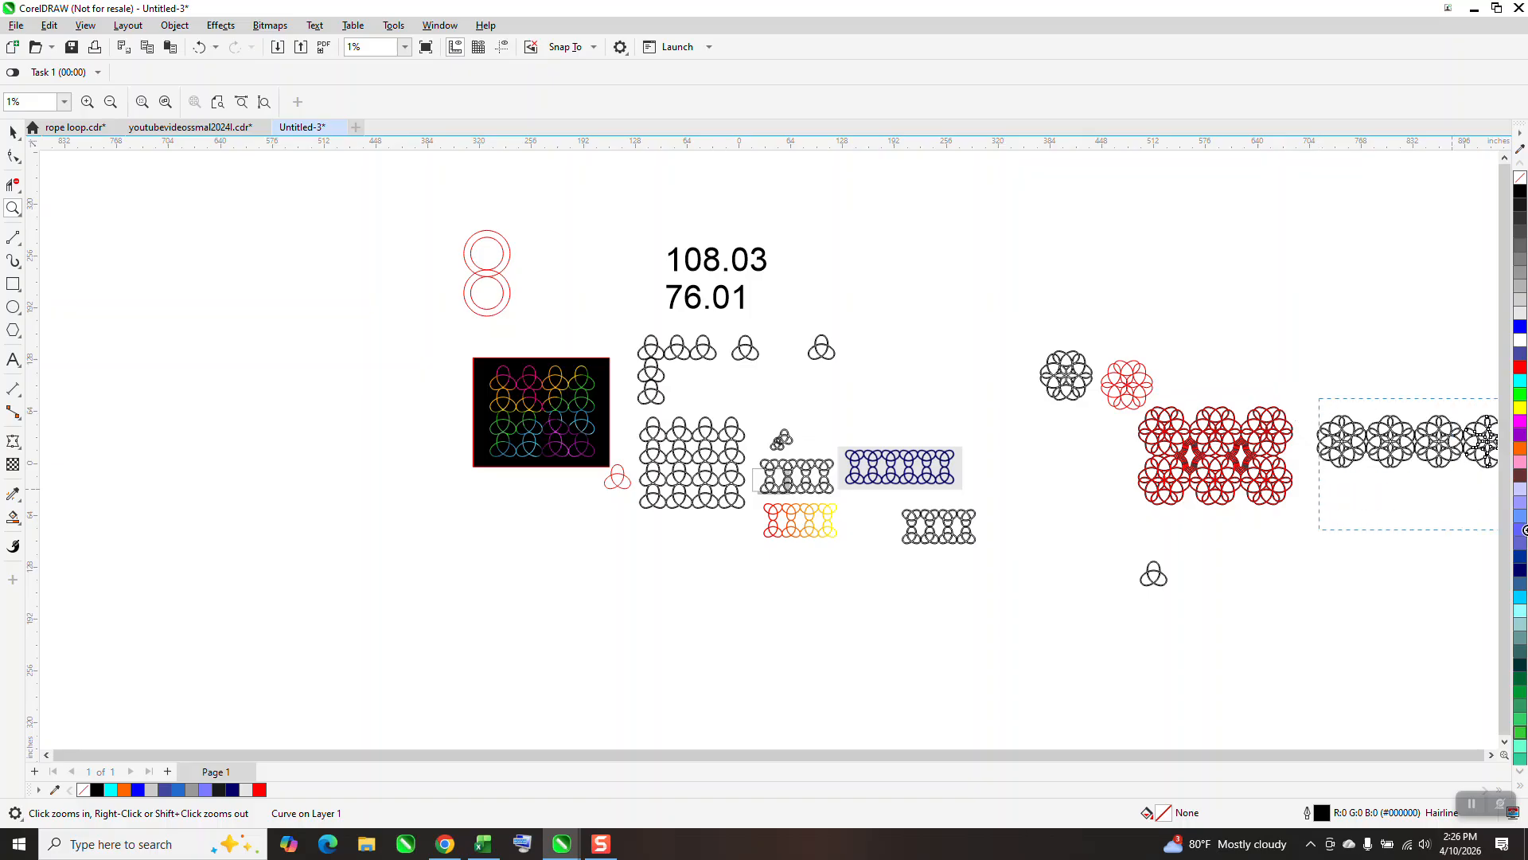
scroll(716, 300, "down", 2)
left_click_drag(943, 296, 1512, 486)
scroll(1360, 465, "down", 1)
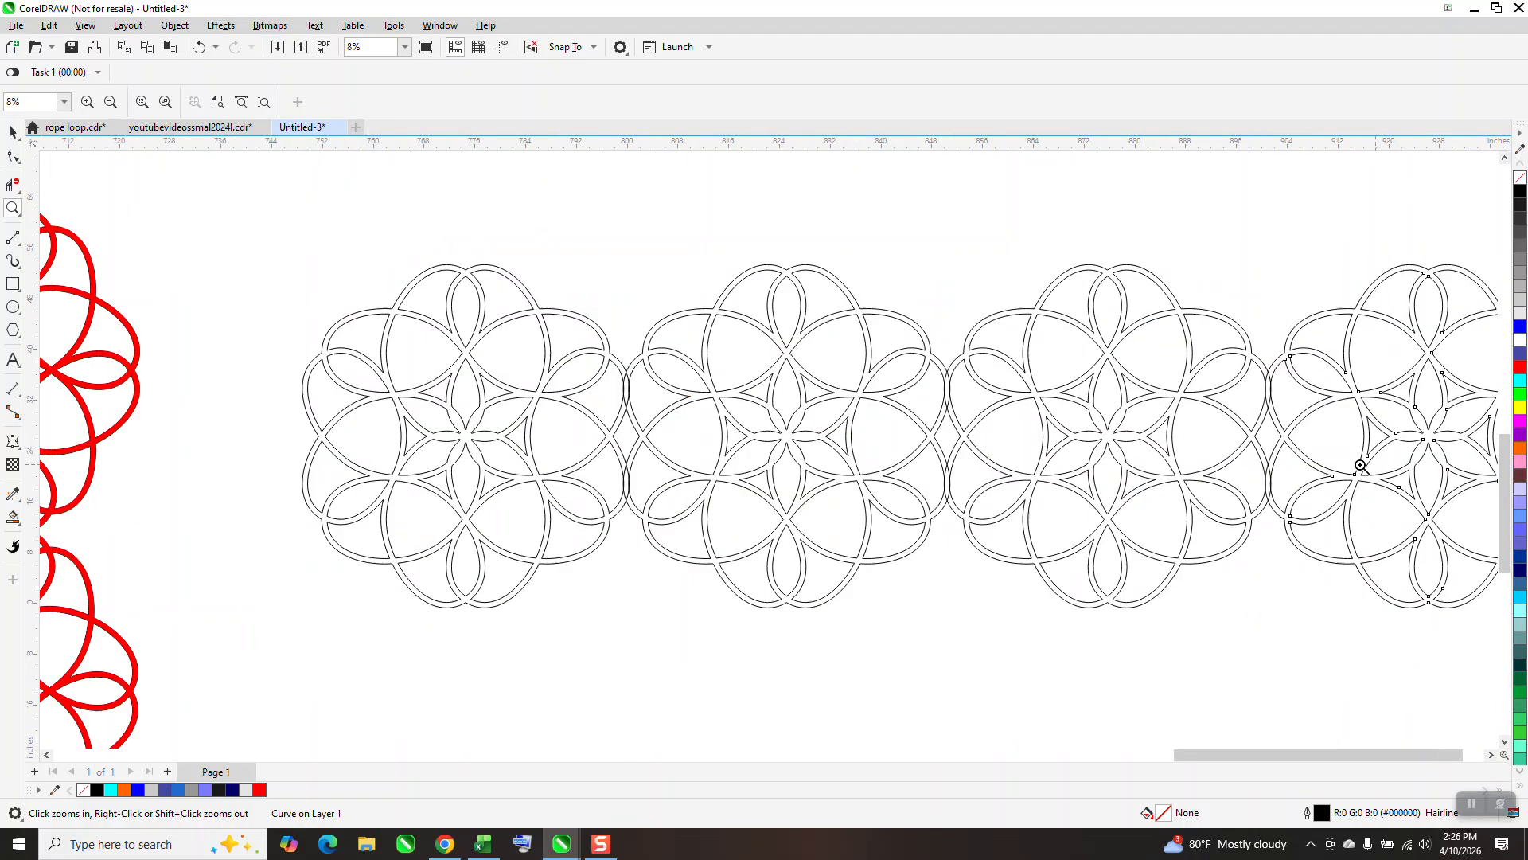
scroll(1452, 476, "down", 1)
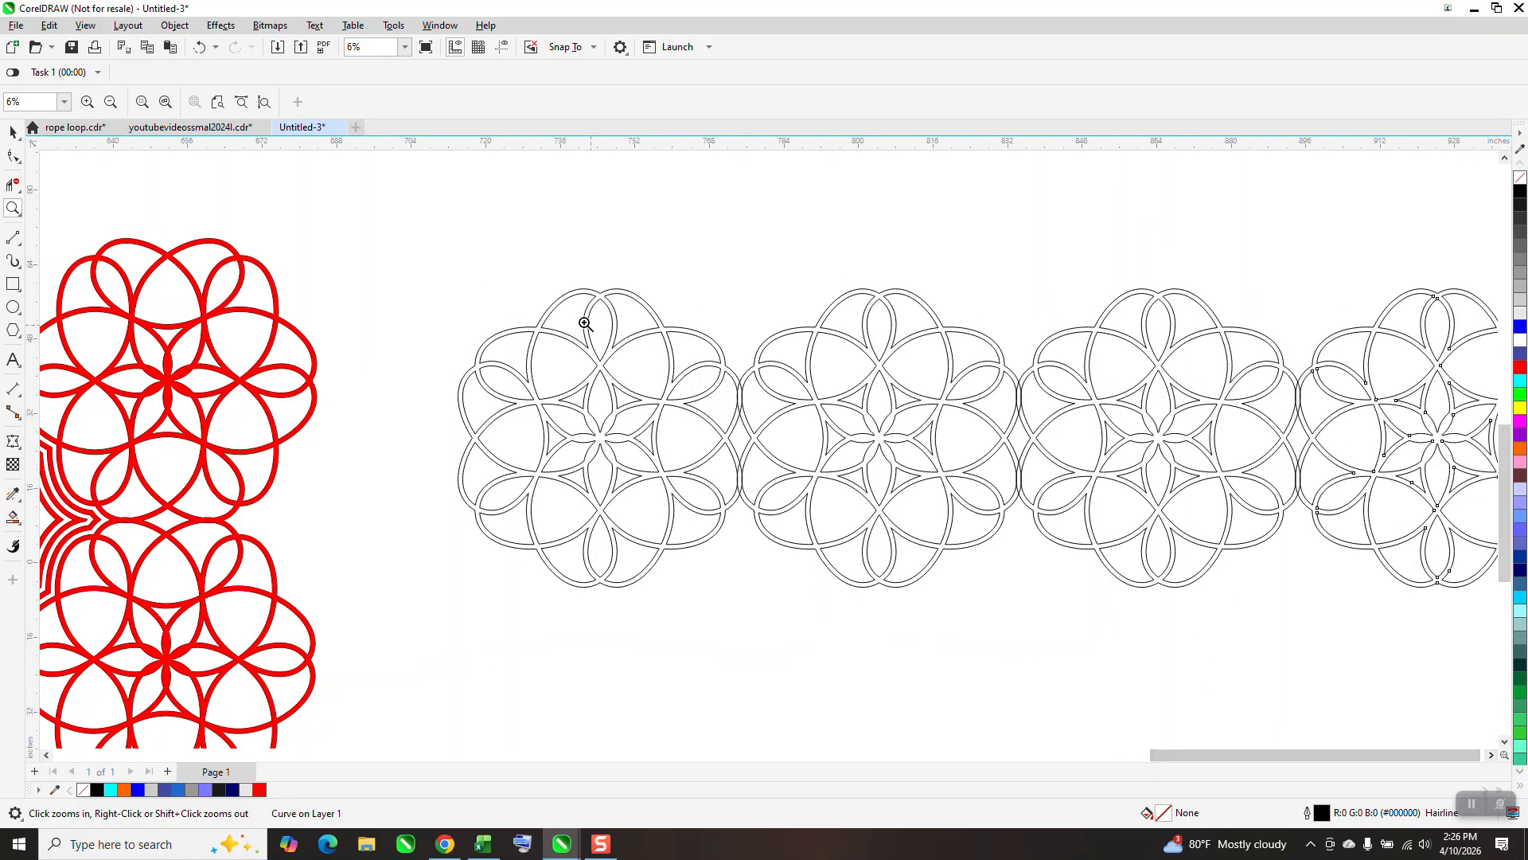
Delete the circles, number text, trefoils and knot patterns around the page, keeping the rosettes.
left_click(13, 132)
scroll(815, 352, "down", 2)
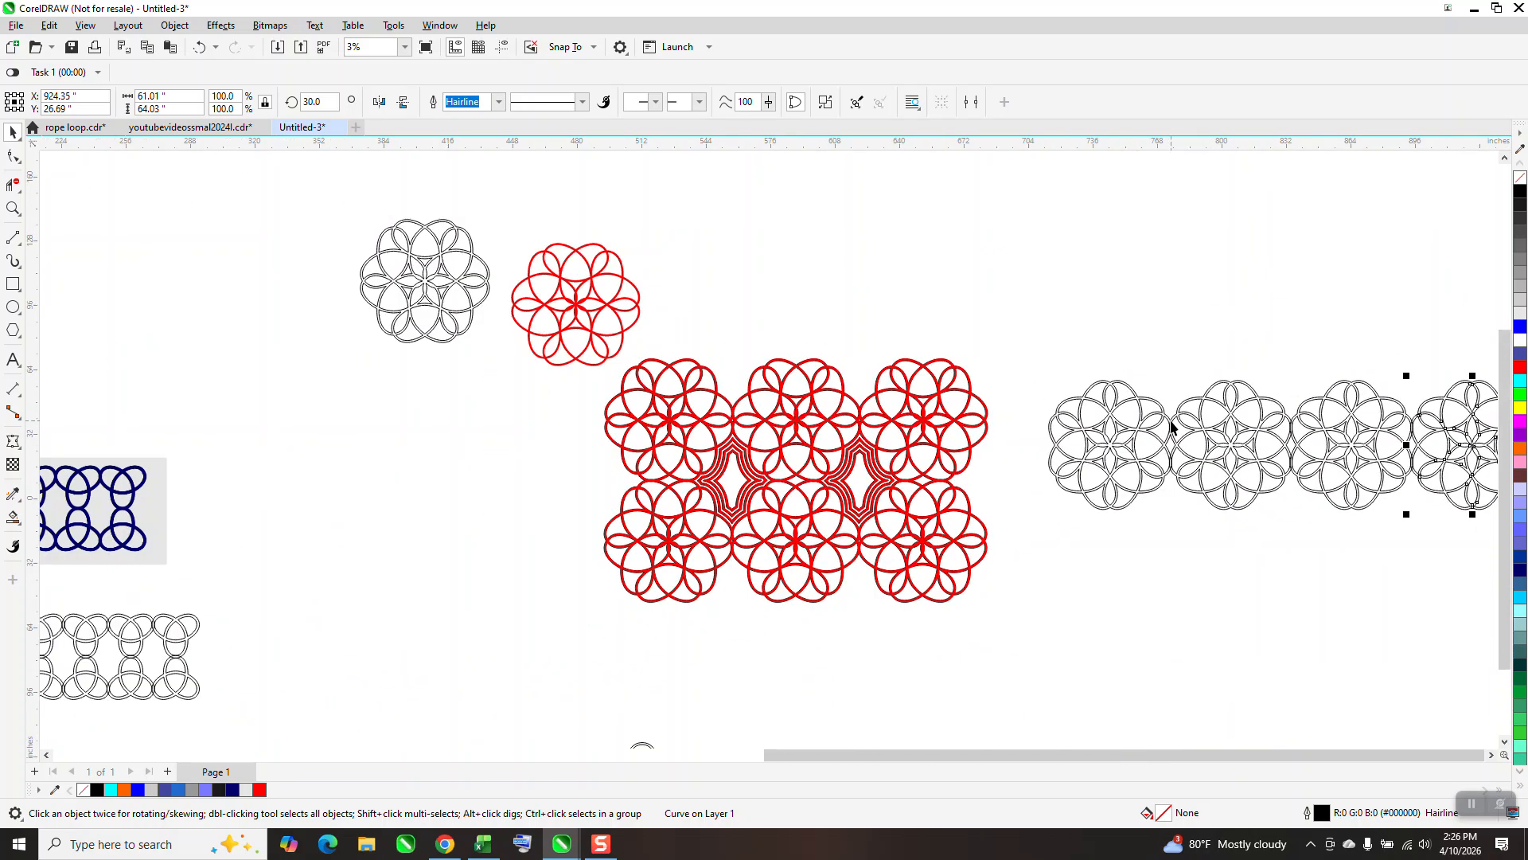
scroll(1172, 427, "down", 2)
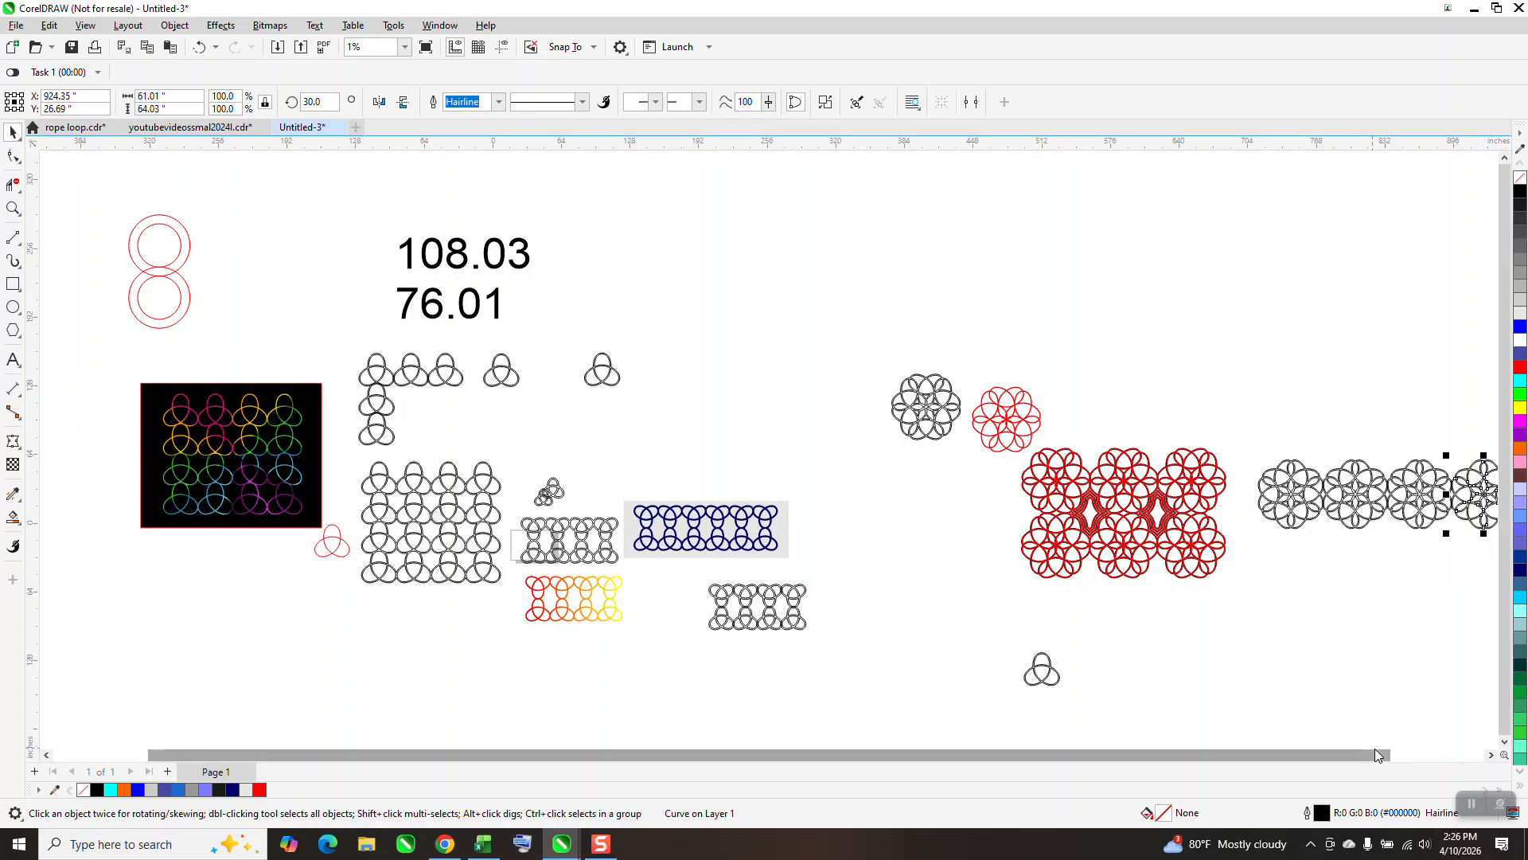
left_click_drag(95, 203, 491, 575)
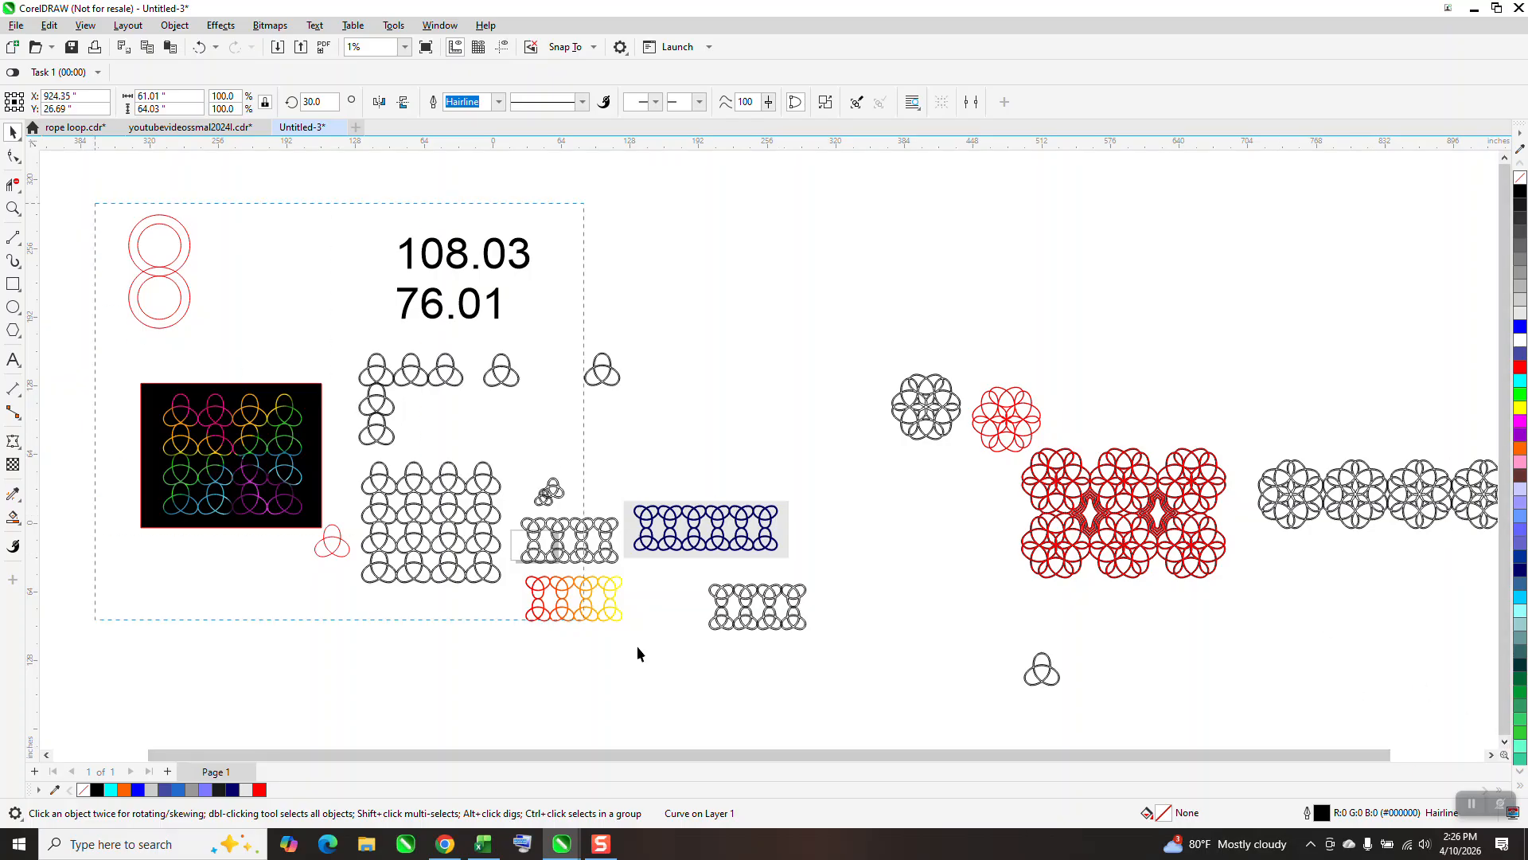
left_click_drag(957, 710, 959, 712)
key("Delete")
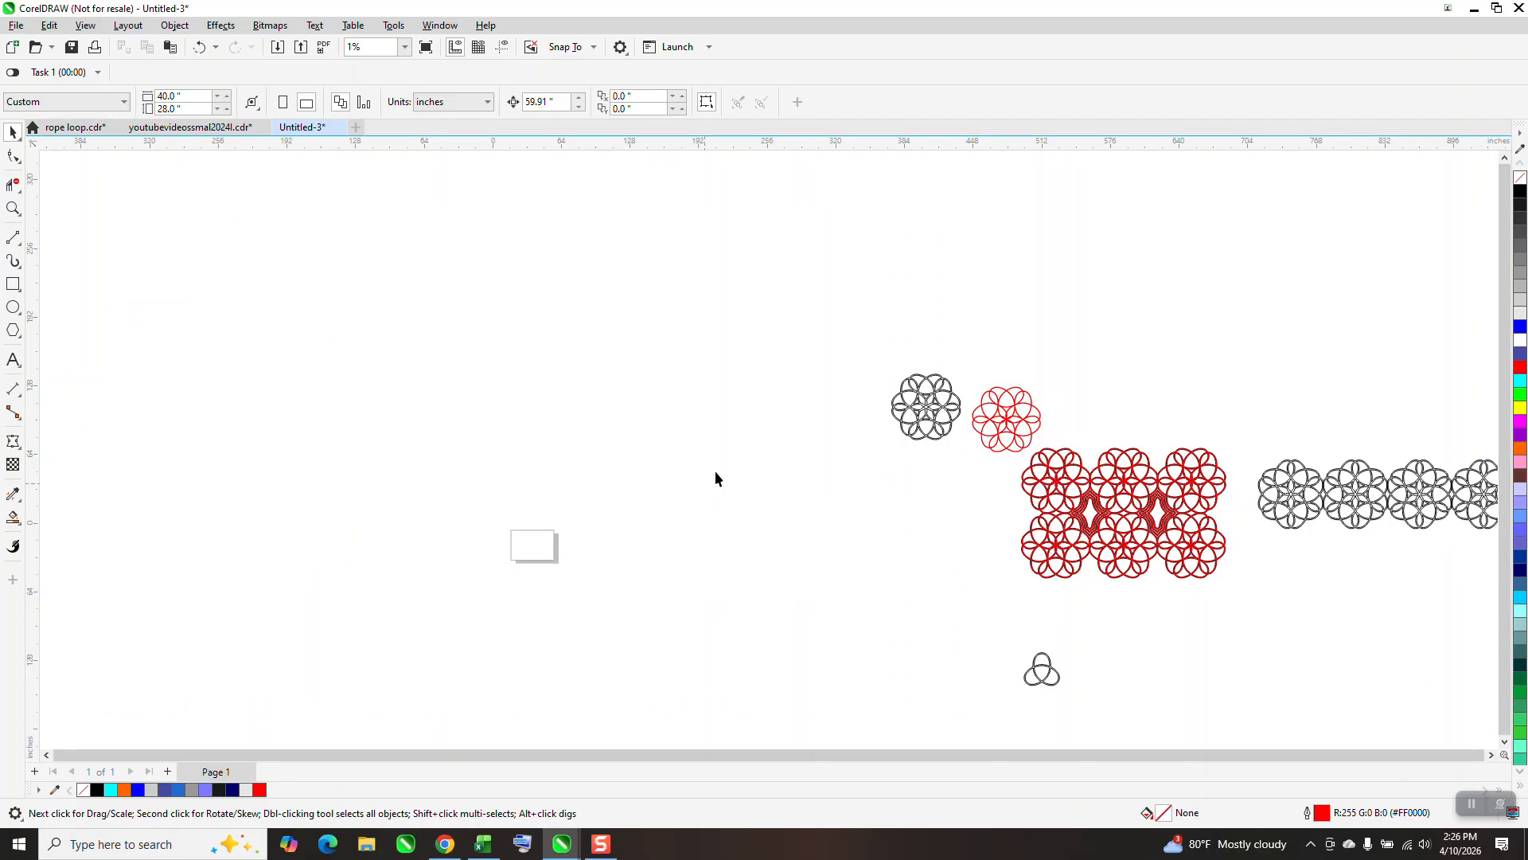
Delete the black outlined rosette beside the single red one and the lone trefoil below the red grid.
left_click_drag(990, 522, 995, 523)
key("Delete")
left_click(1036, 659)
key("Delete")
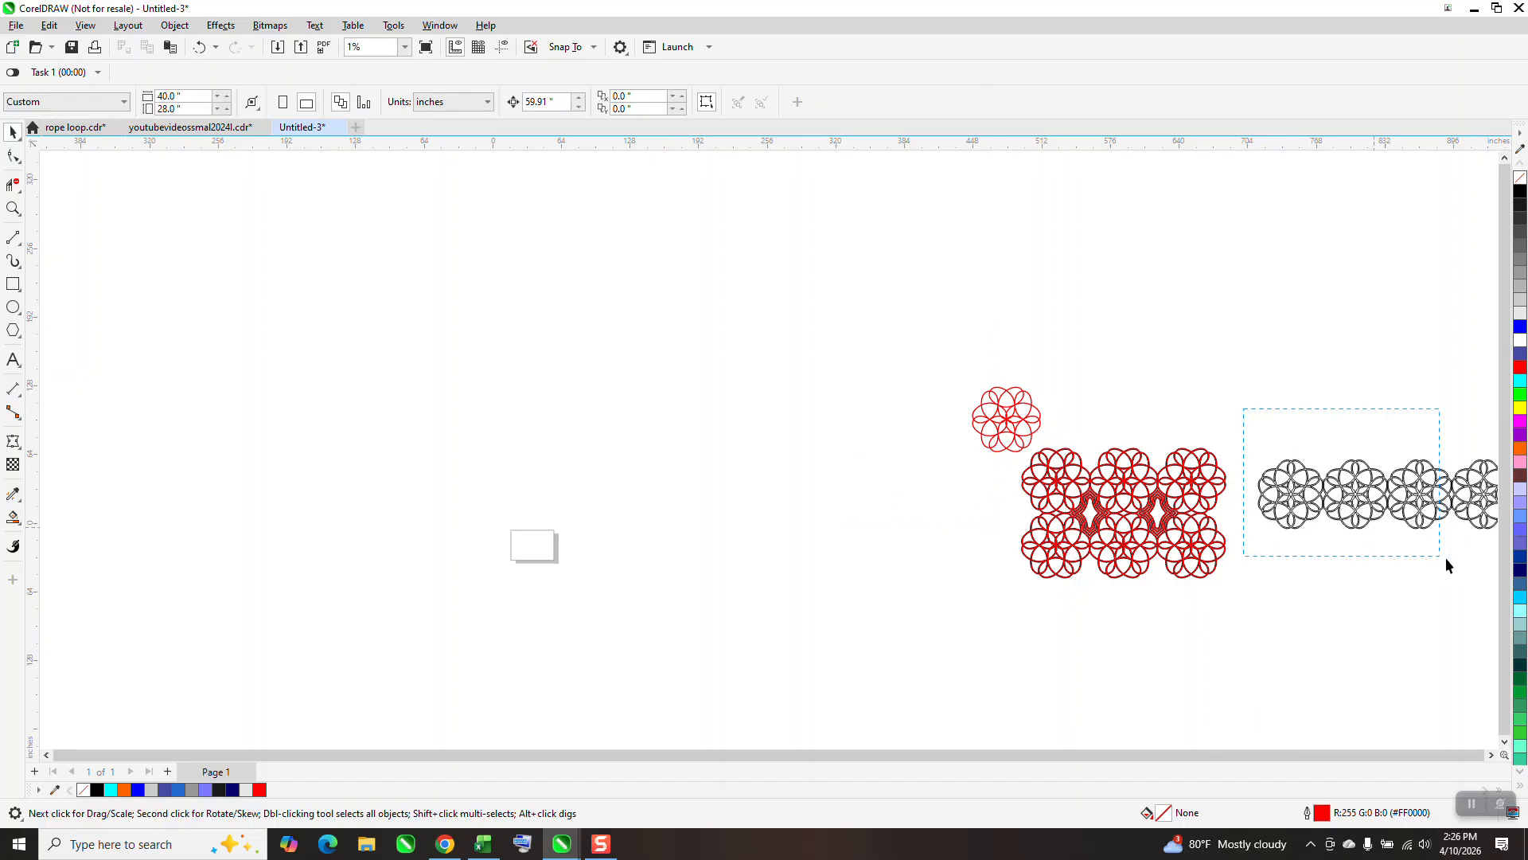
Move the first two rosettes of the four-rosette row to the empty area just above the page.
left_click_drag(1488, 570, 1493, 572)
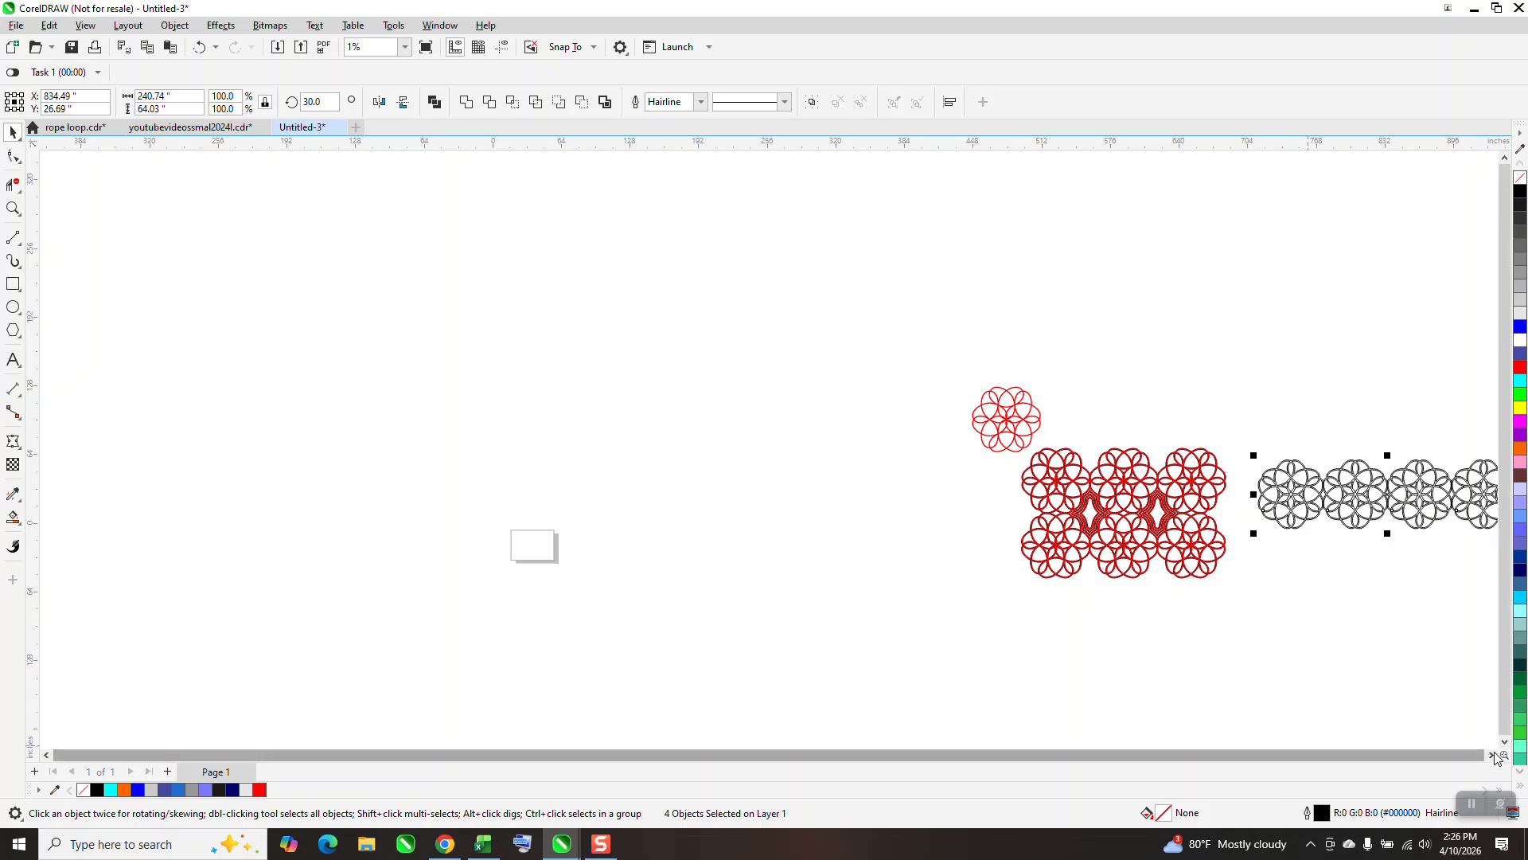
left_click_drag(1379, 554, 549, 453)
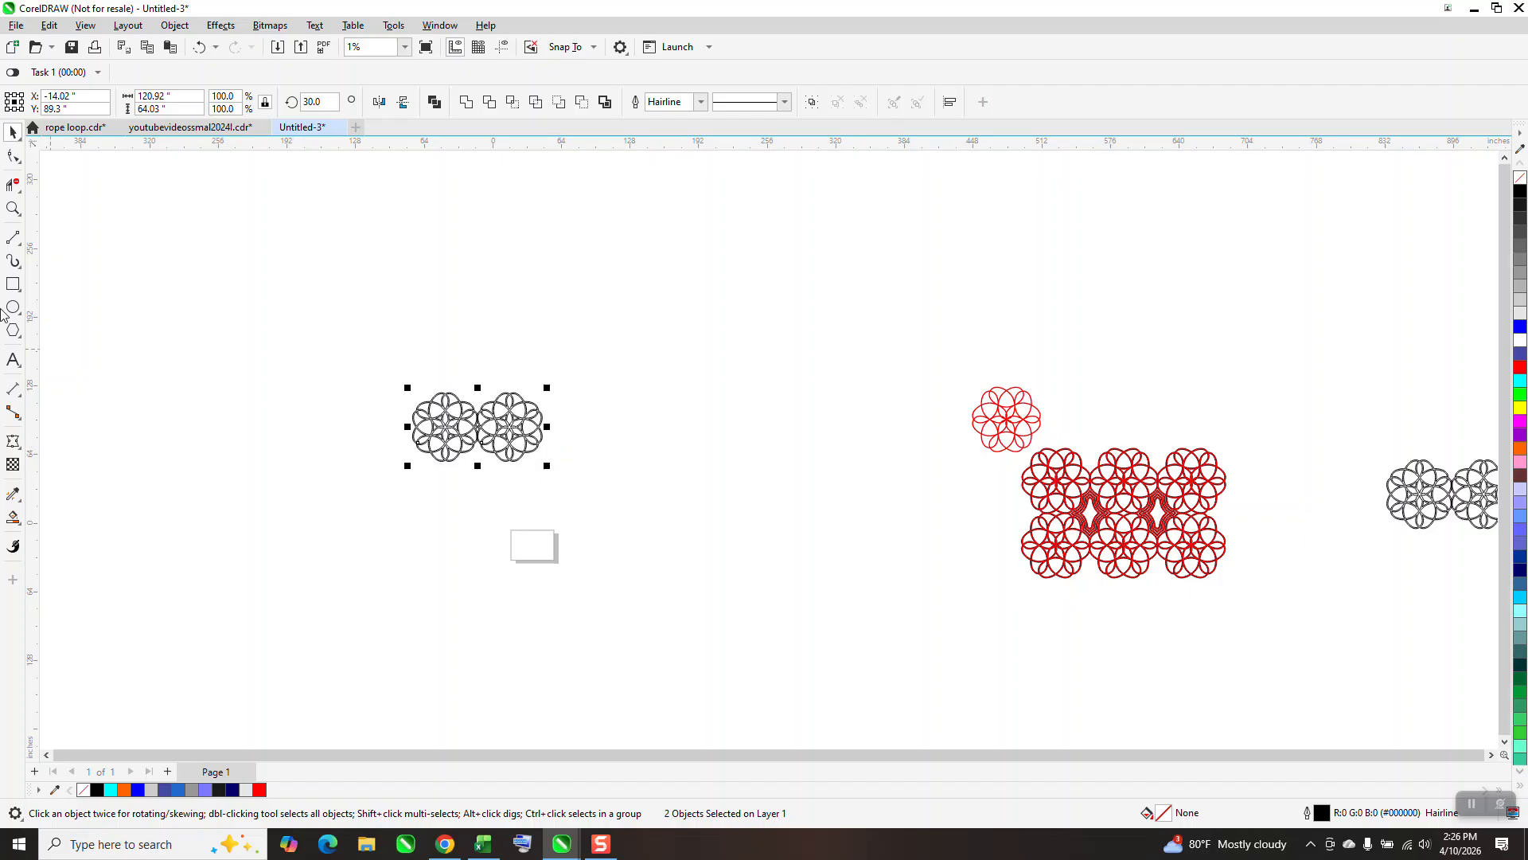
Duplicate the second rosette three times at the same spacing to extend the row to five rosettes.
left_click(12, 208)
left_click_drag(394, 359, 736, 493)
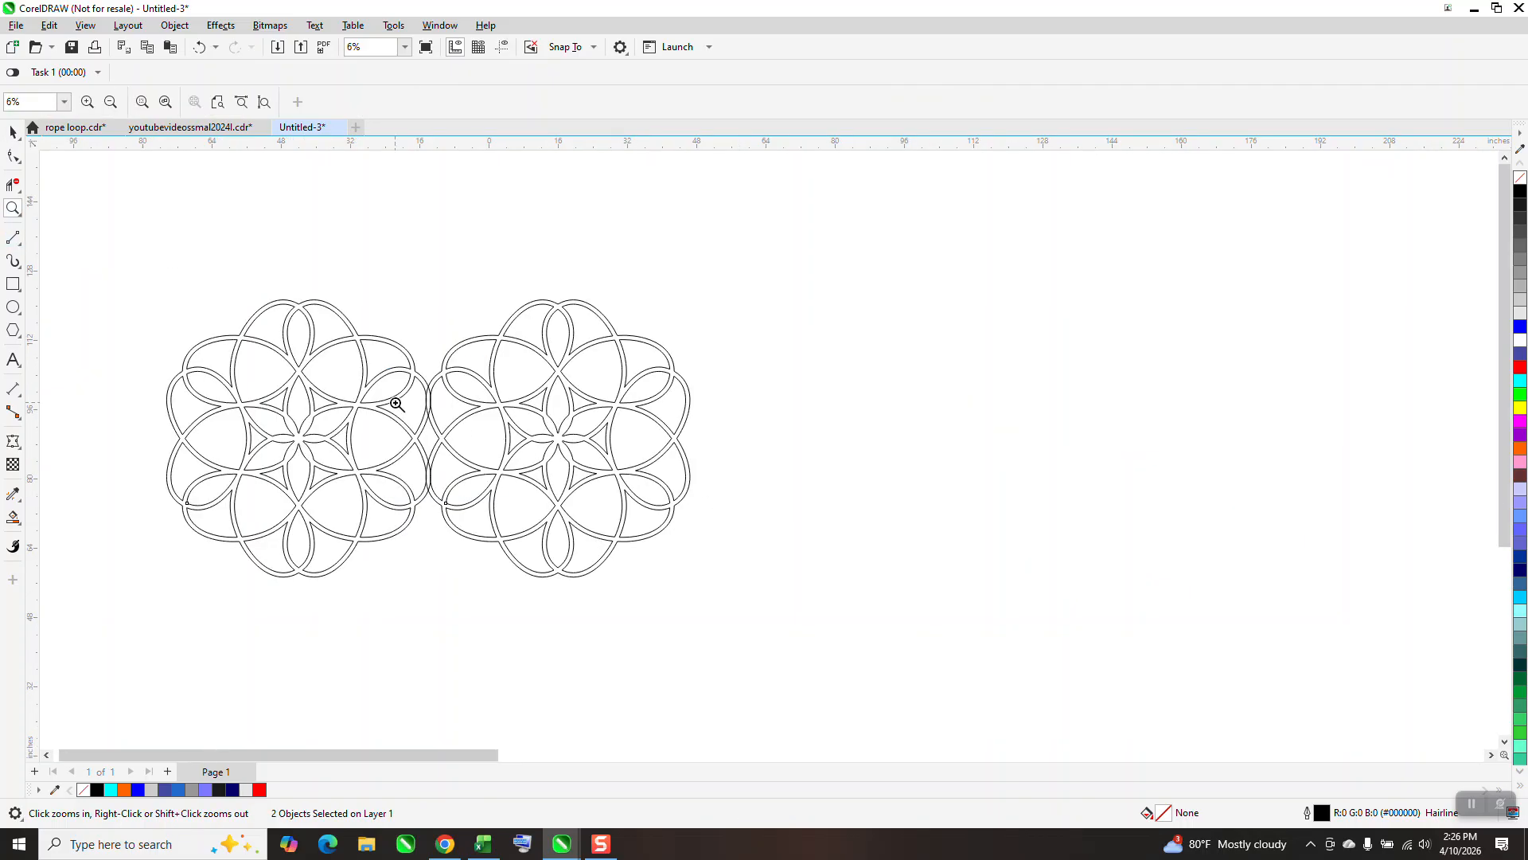
left_click(481, 231)
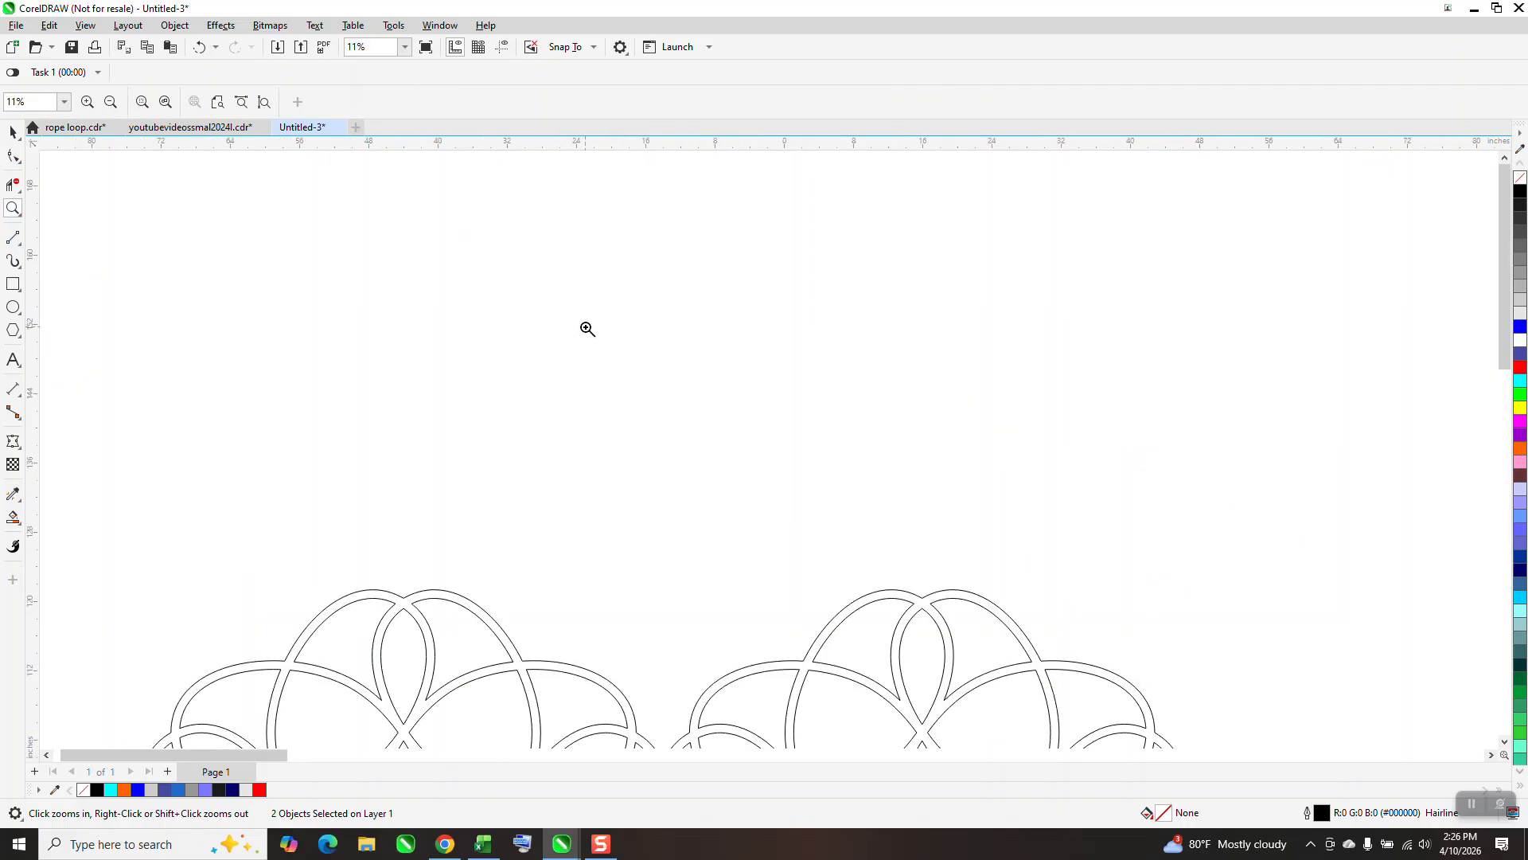
scroll(573, 307, "down", 3)
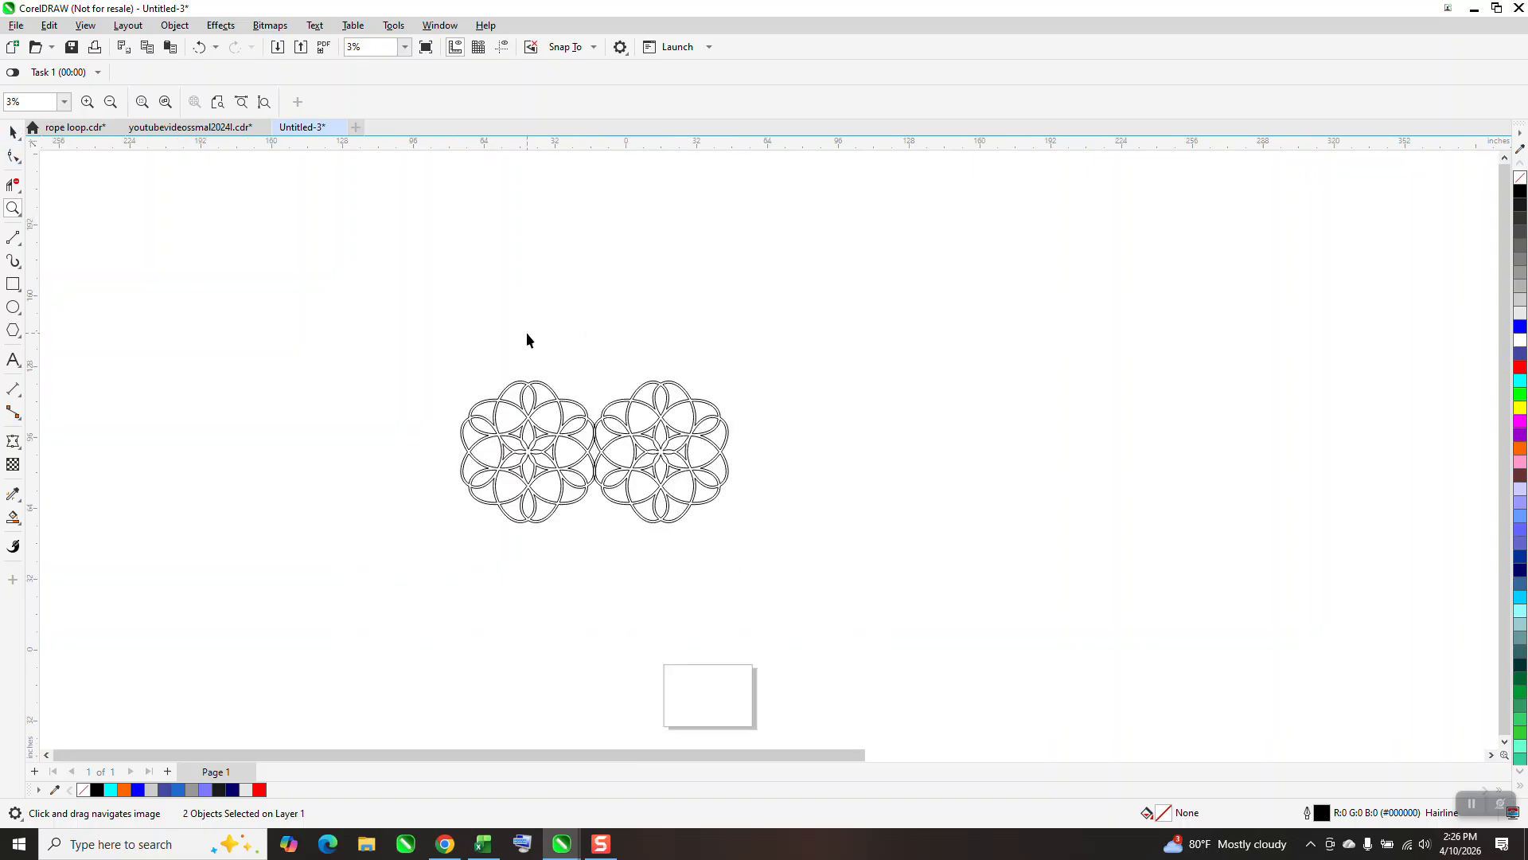
key("space")
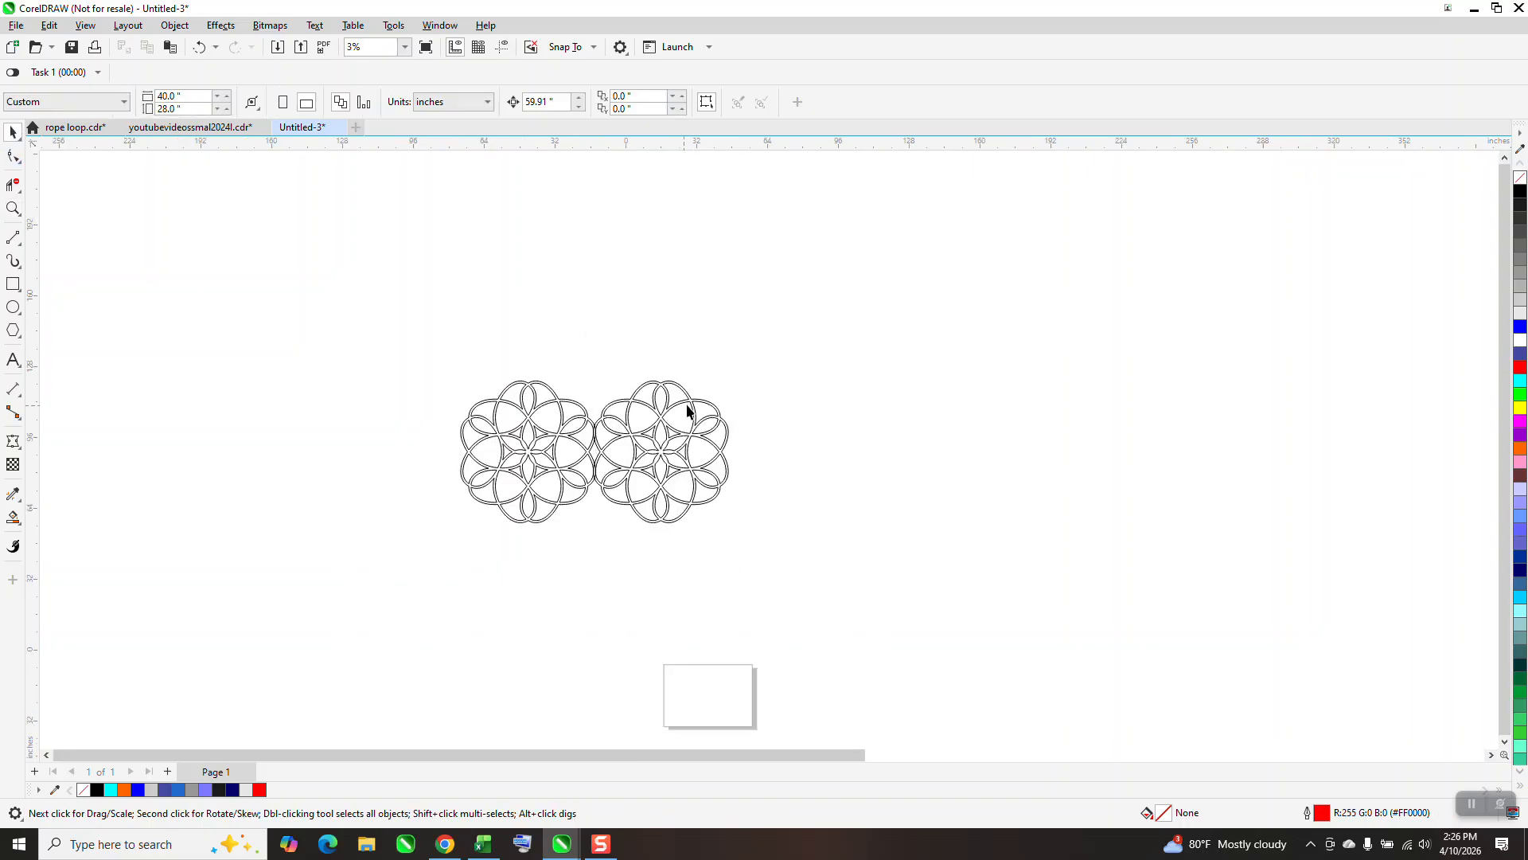
left_click(692, 409)
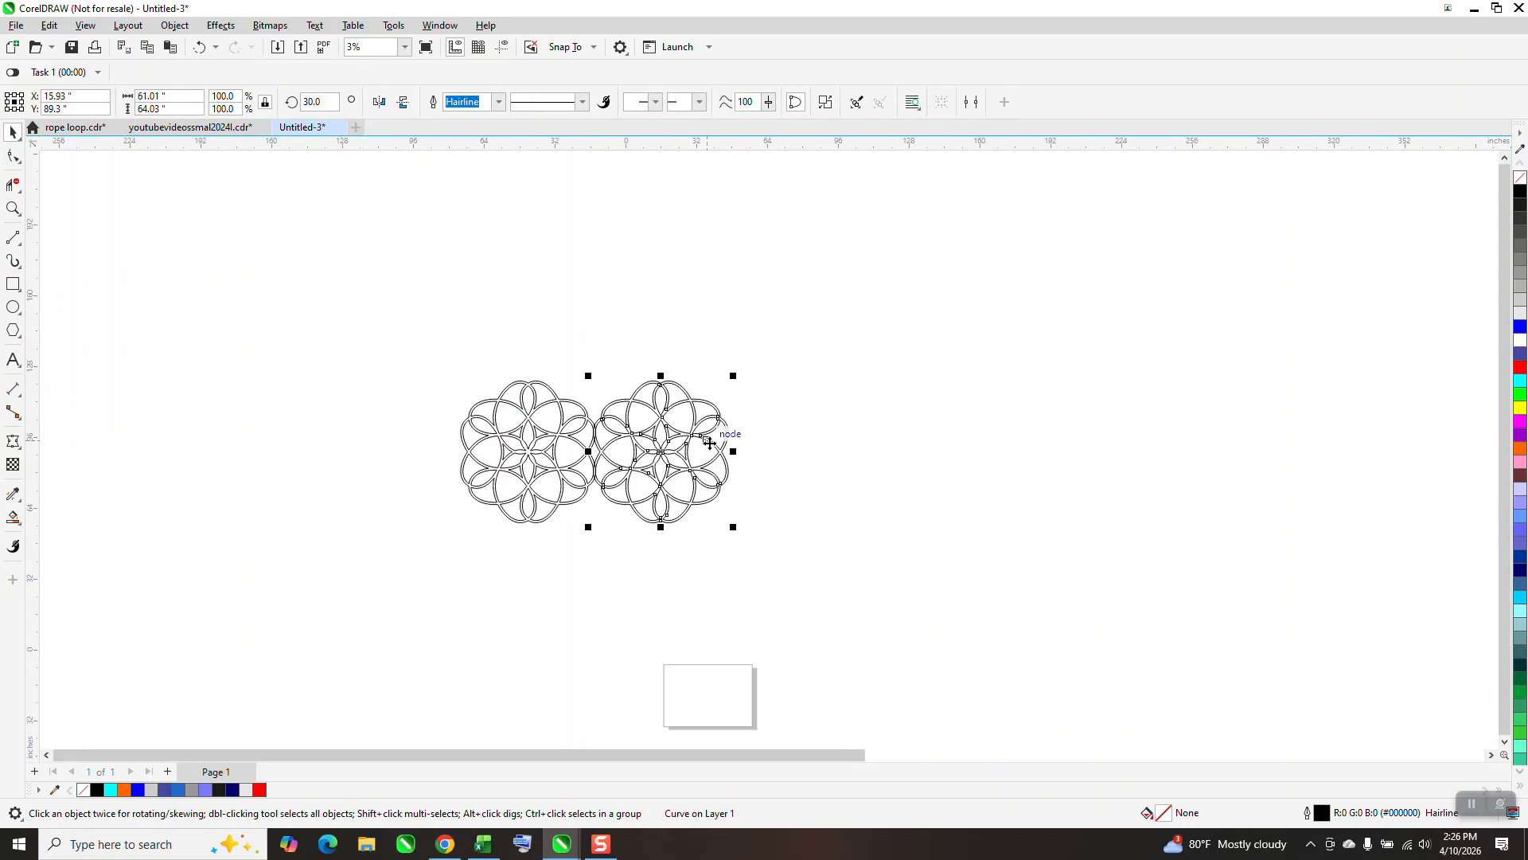
key("ctrl+d")
key("ctrl+d")
key("ctrl+d")
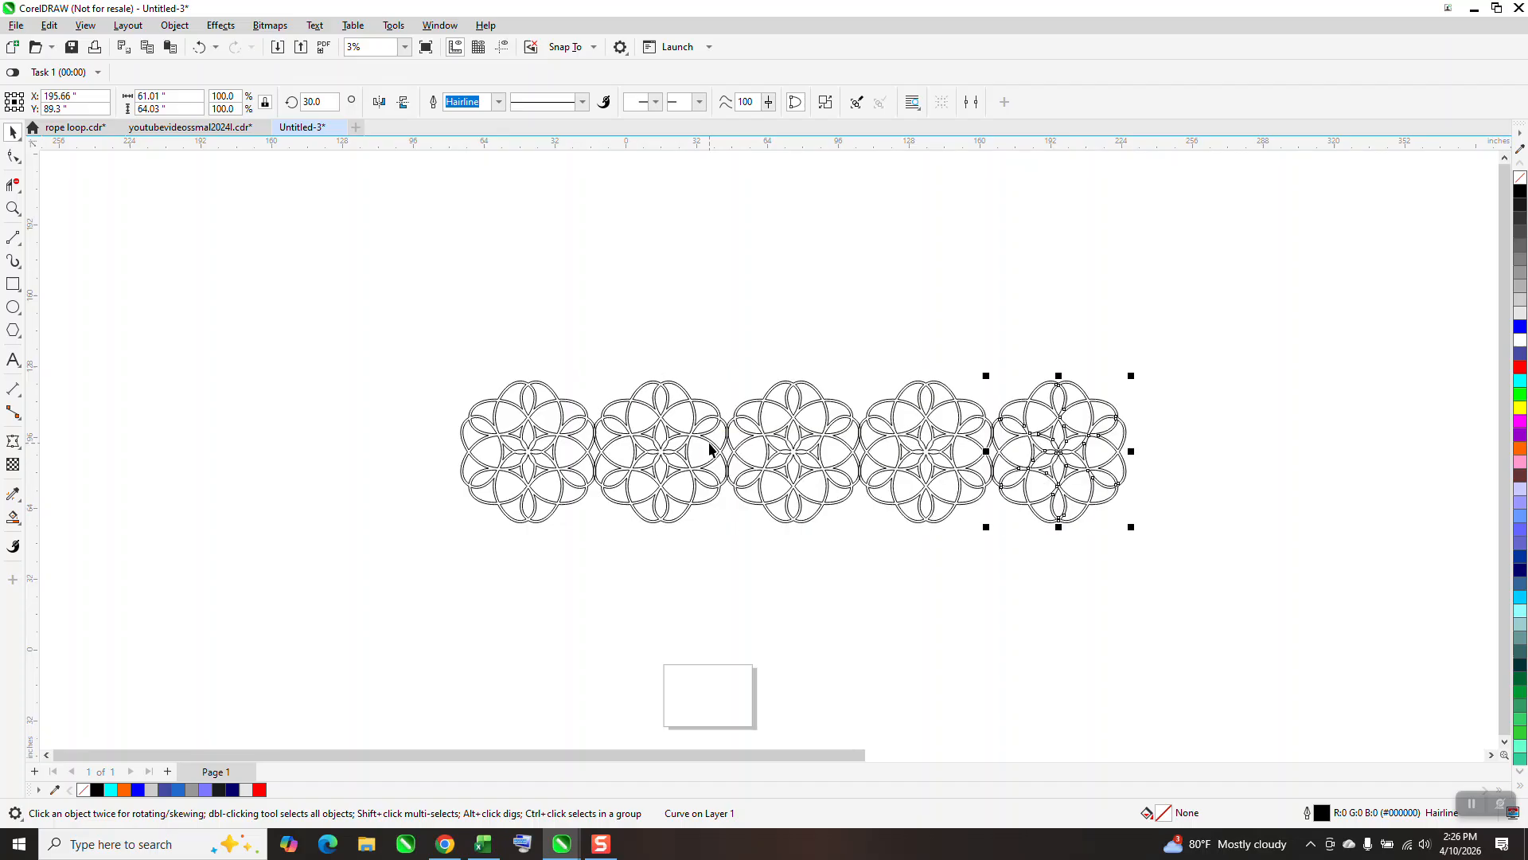
Group the five rosettes and place a copy of the row straight below, meeting the first row.
left_click_drag(341, 348, 1325, 633)
key("ctrl+g")
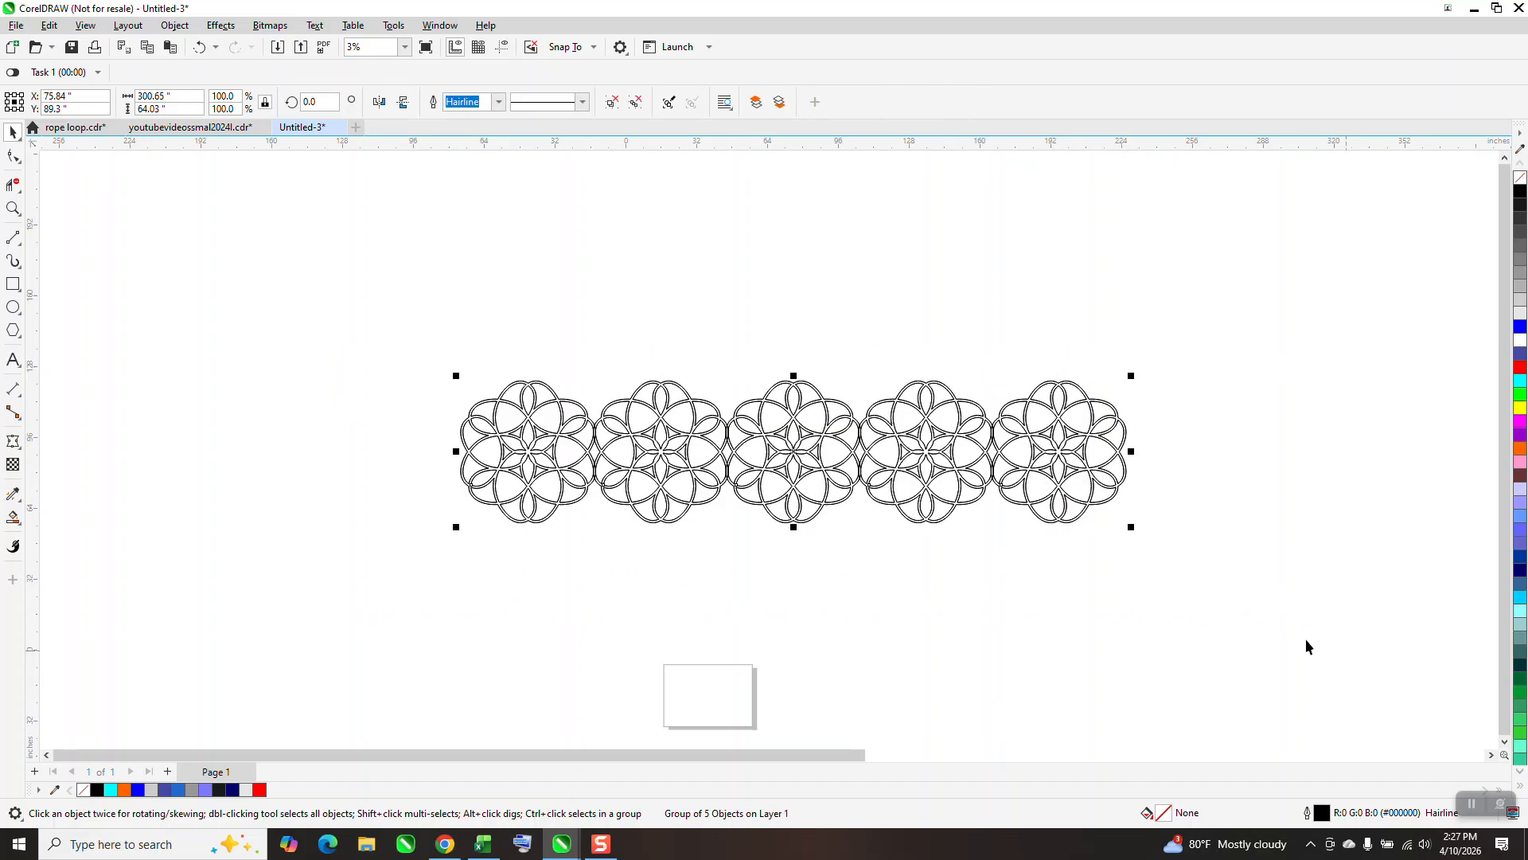
left_click_drag(1067, 393, 1075, 501)
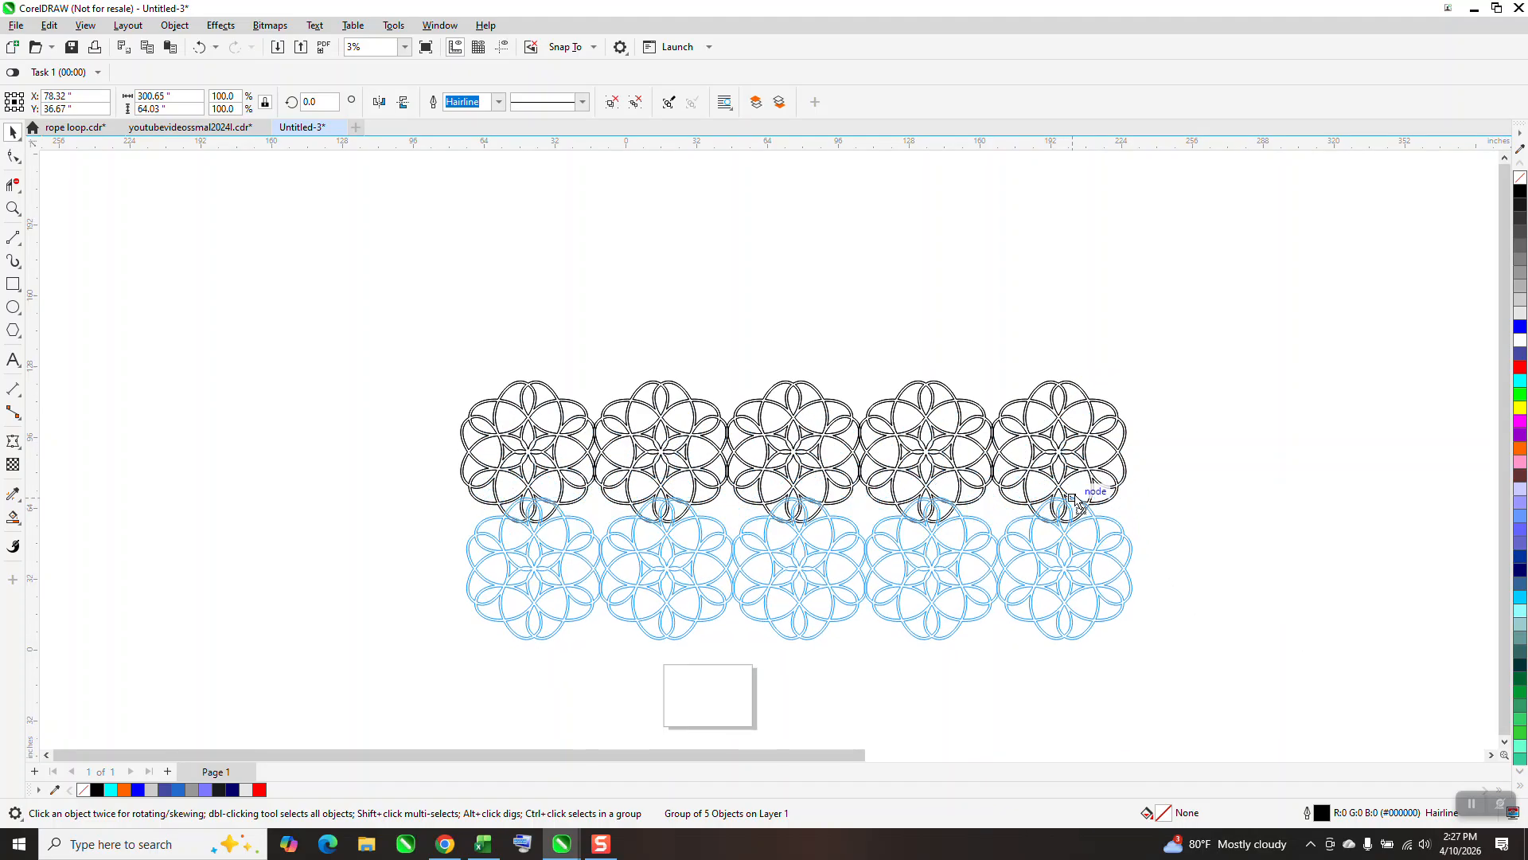
left_click_drag(1076, 501, 1079, 534)
Reposition the lower row vertically at Y about 26.3 inches so its upper petals overlap the petals above.
left_click(15, 210)
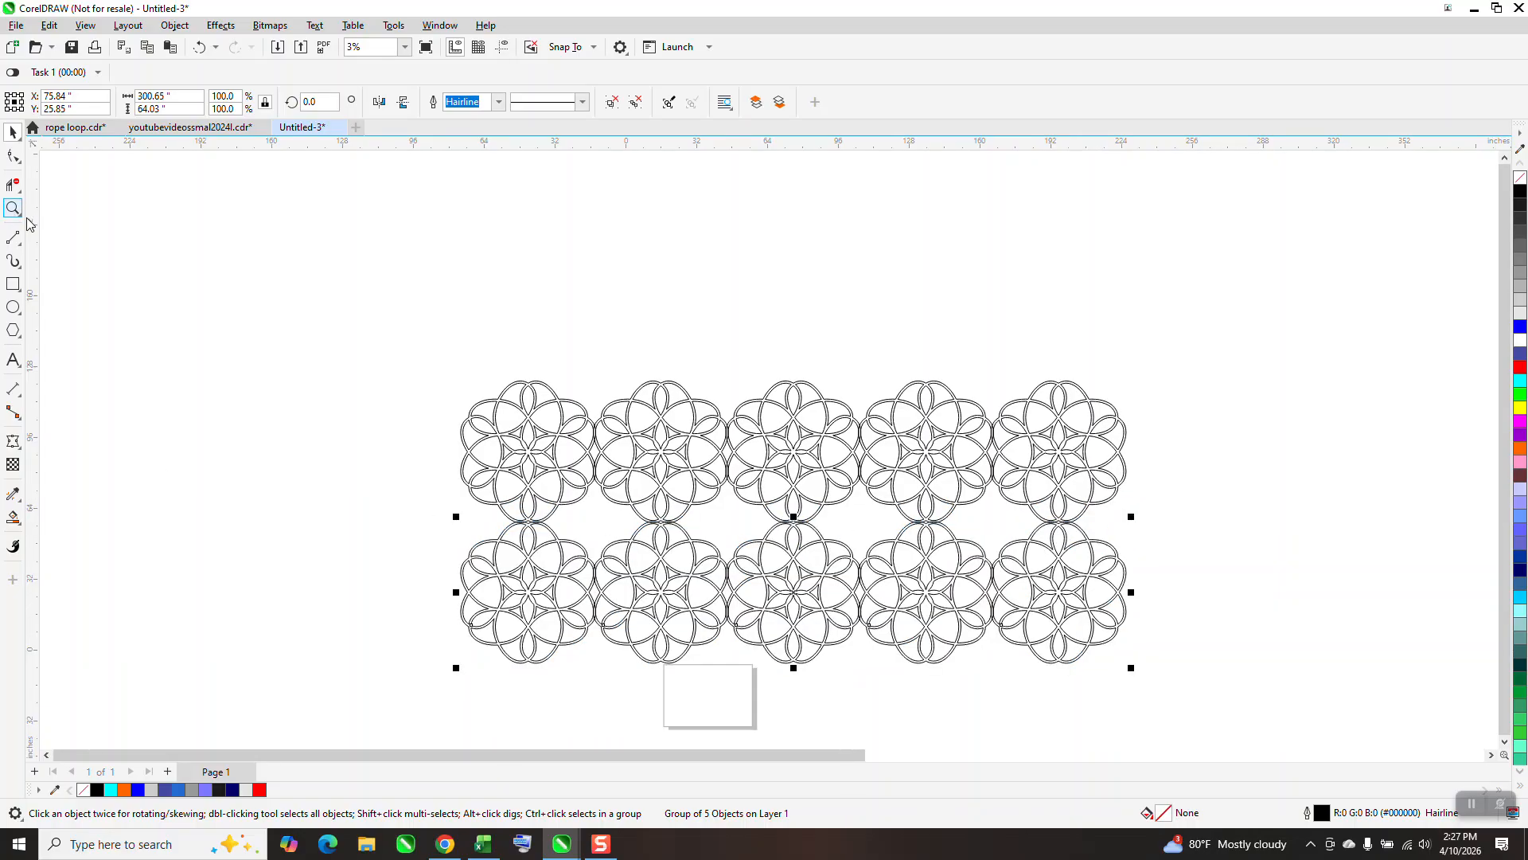
left_click_drag(993, 487, 1154, 613)
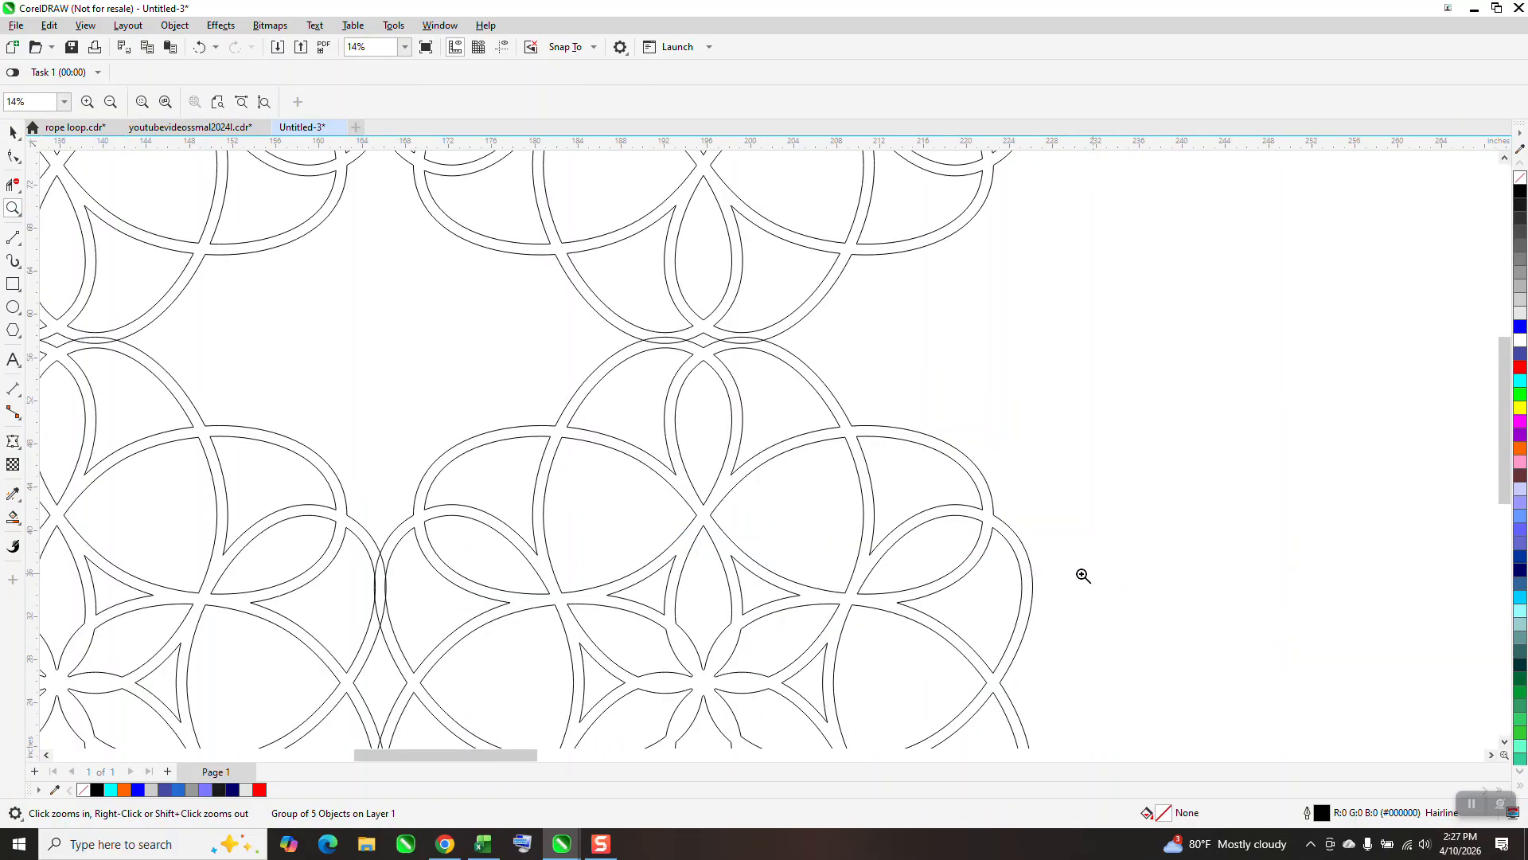
left_click(13, 132)
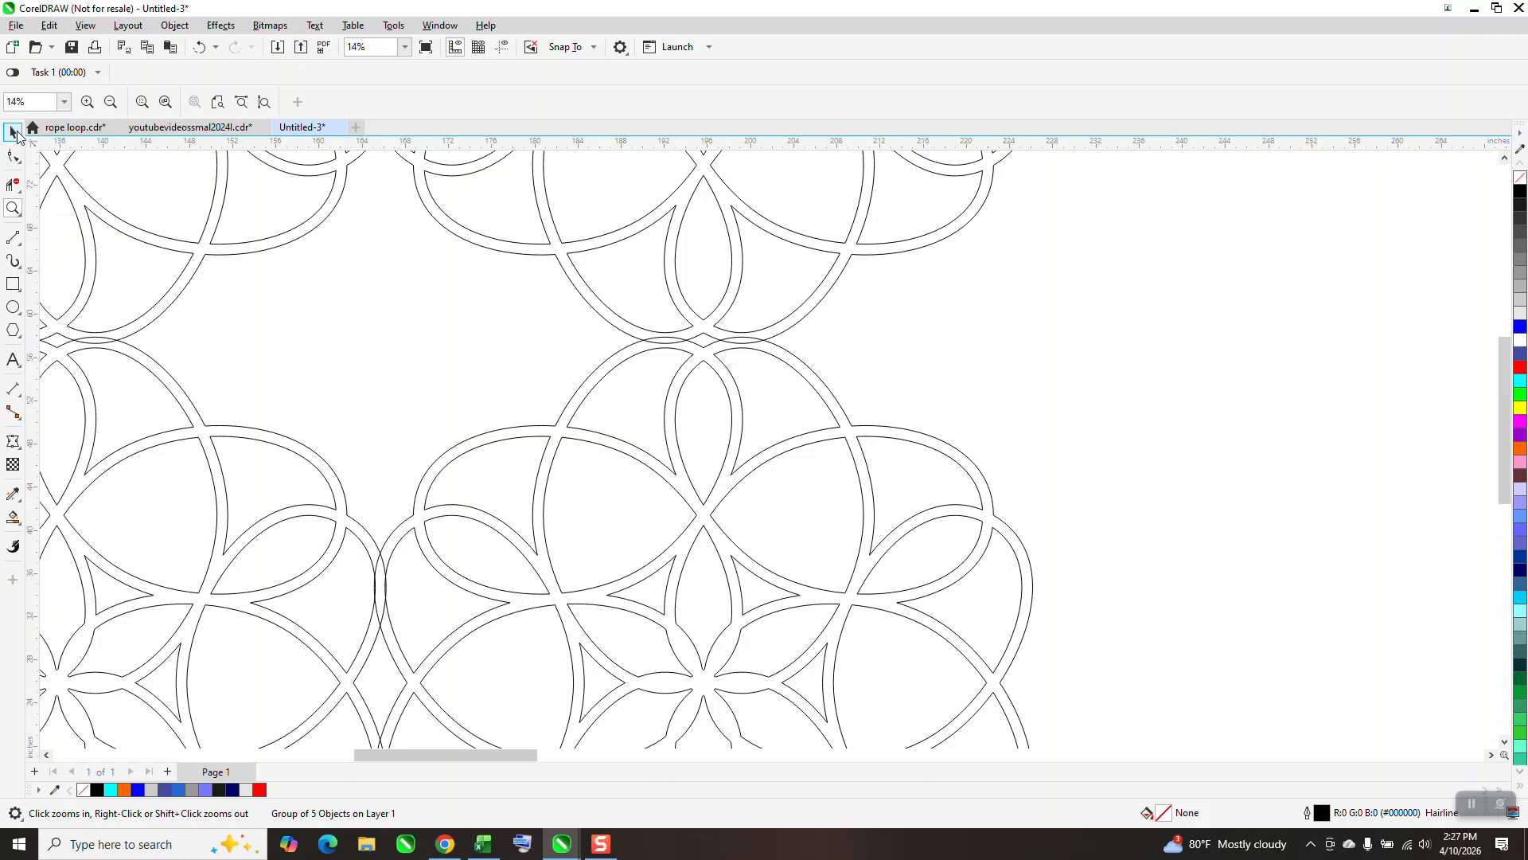
left_click(871, 614)
left_click_drag(845, 443, 843, 527)
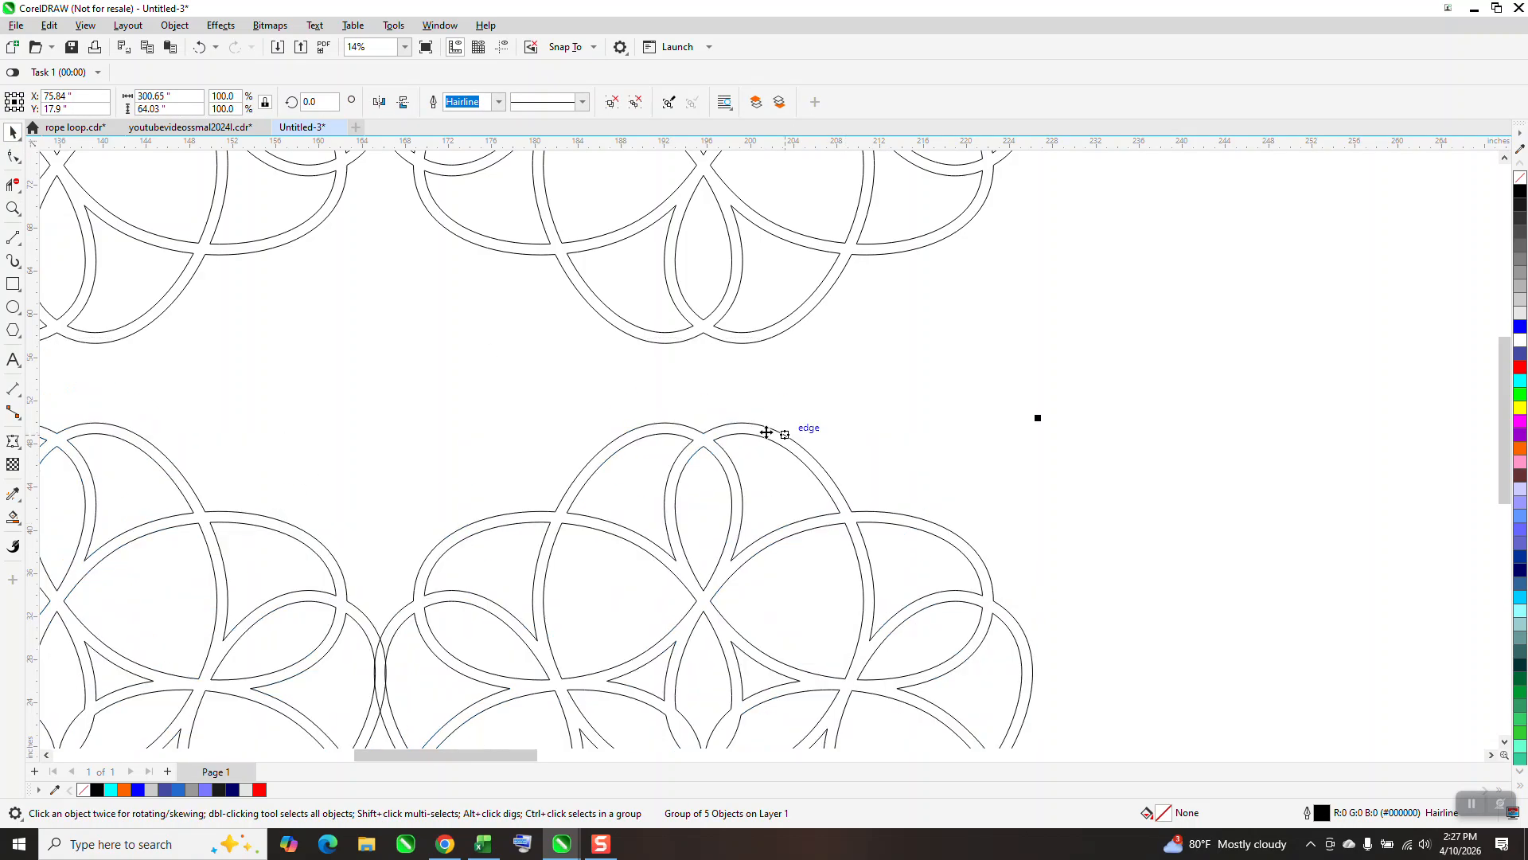
left_click_drag(749, 425, 741, 353)
scroll(741, 354, "down", 5)
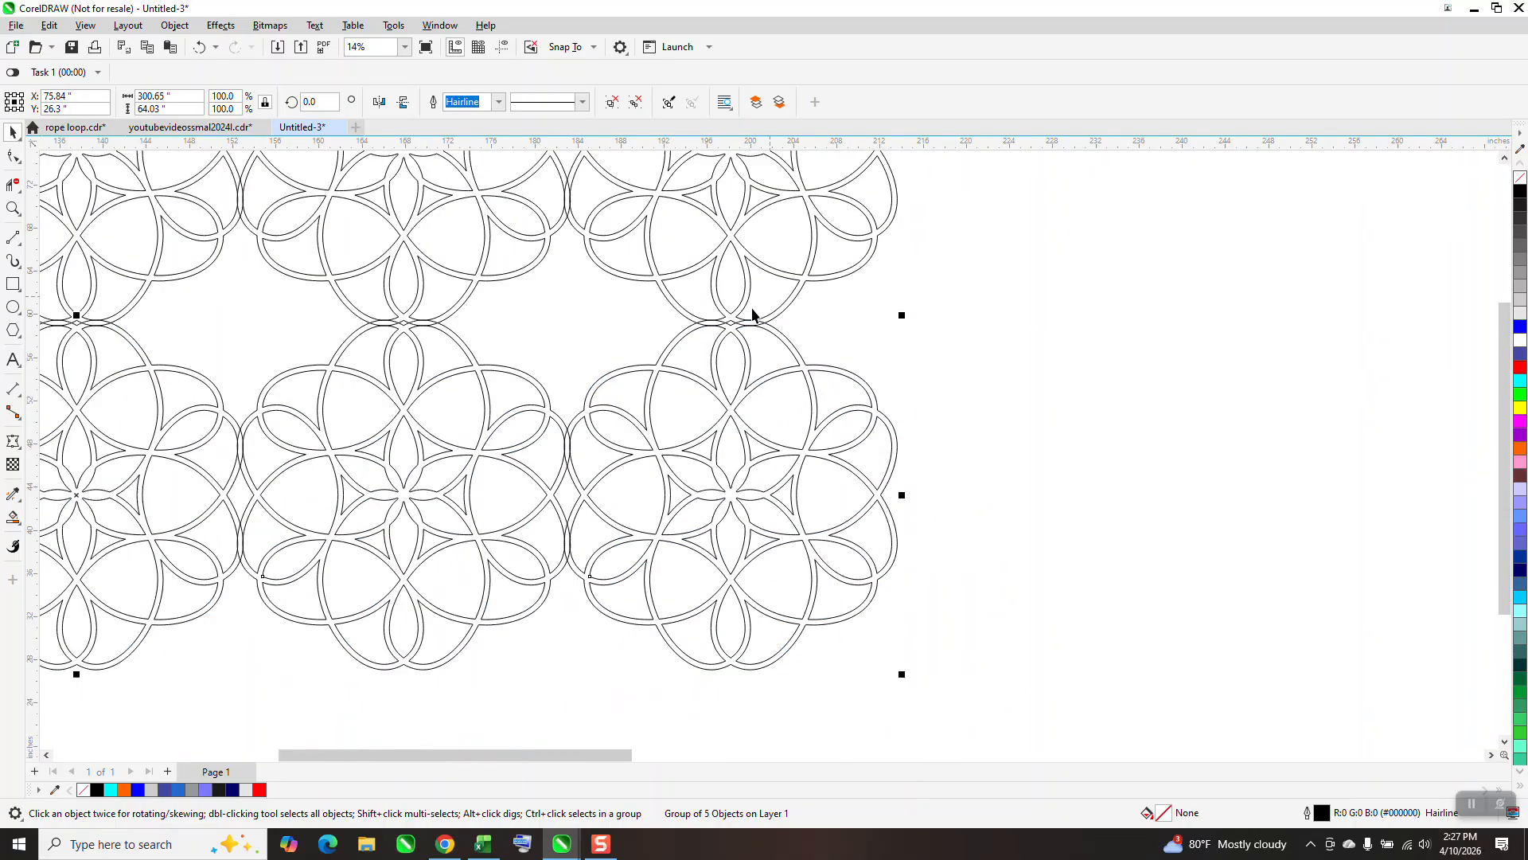
Combine the two rows of rosettes into a single curve.
left_click_drag(389, 243, 718, 467)
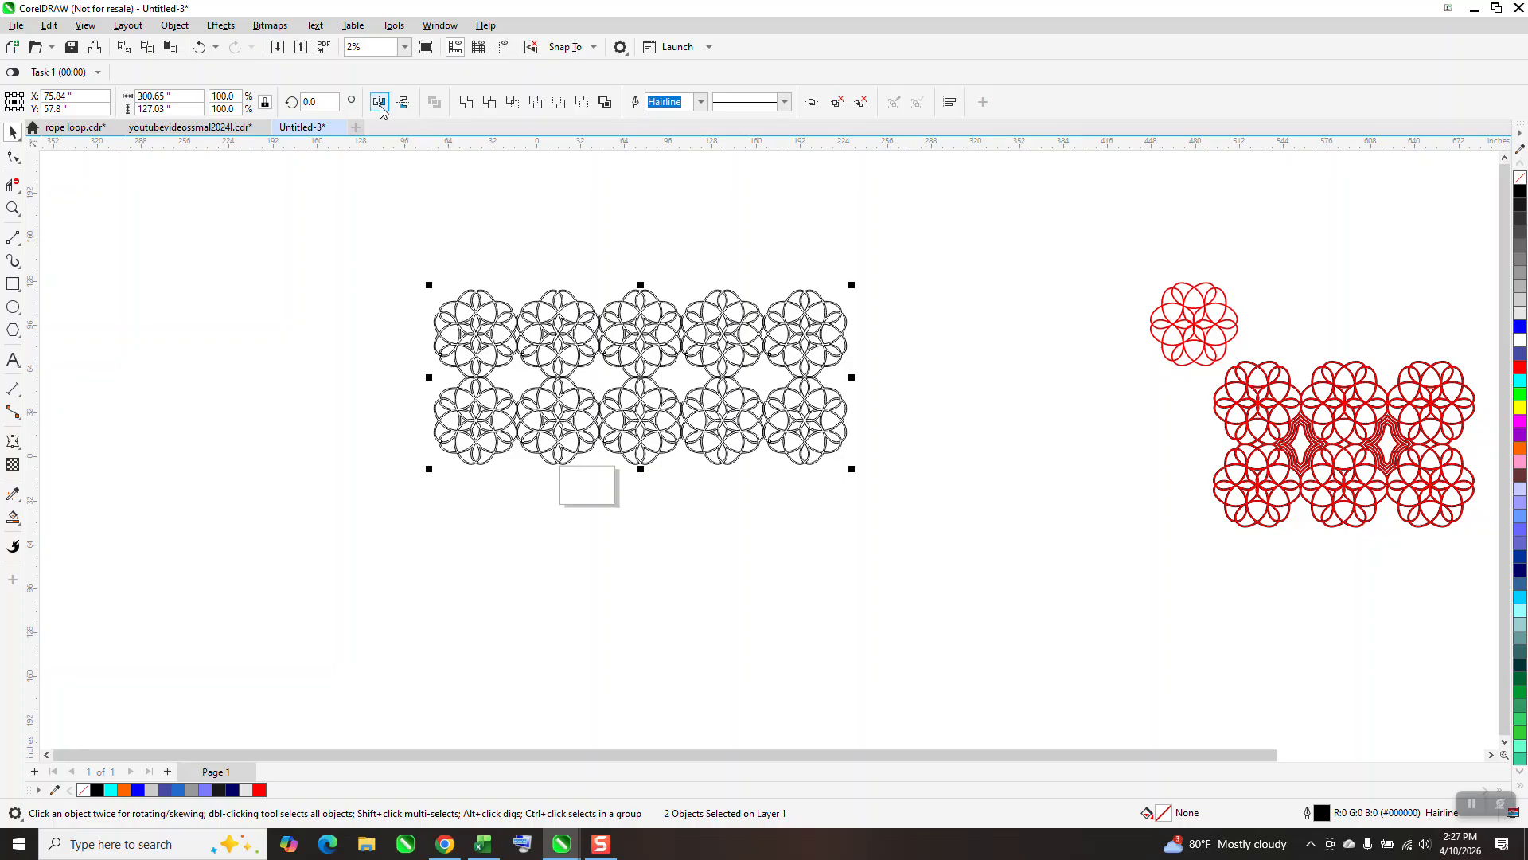
key("ctrl+l")
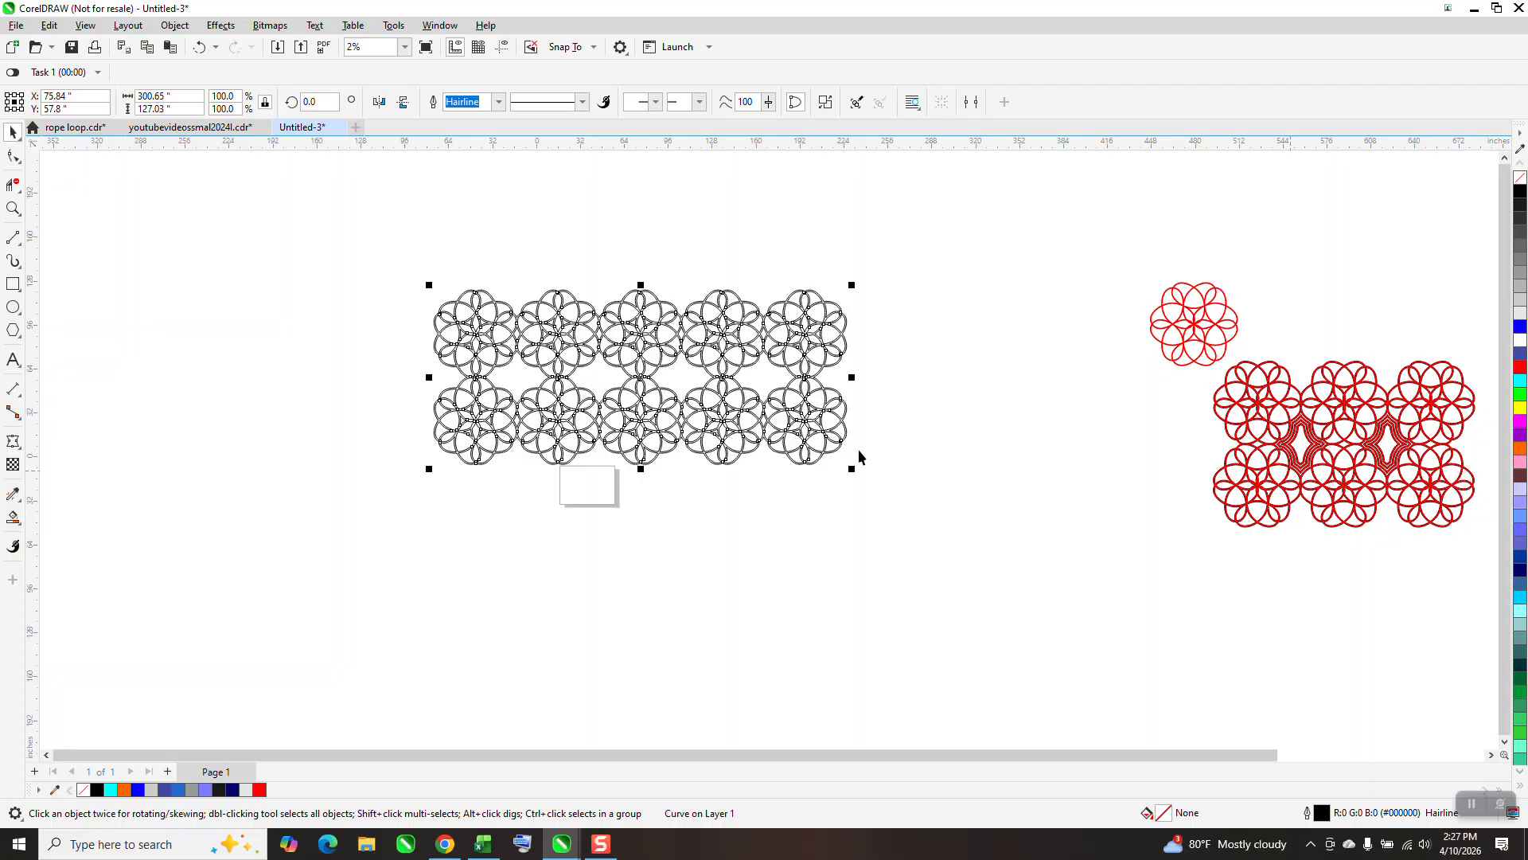
Smart Fill the star-shaped gap between the first four rosettes with red and no outline.
left_click(13, 209)
left_click_drag(442, 311, 897, 529)
scroll(402, 398, "down", 1)
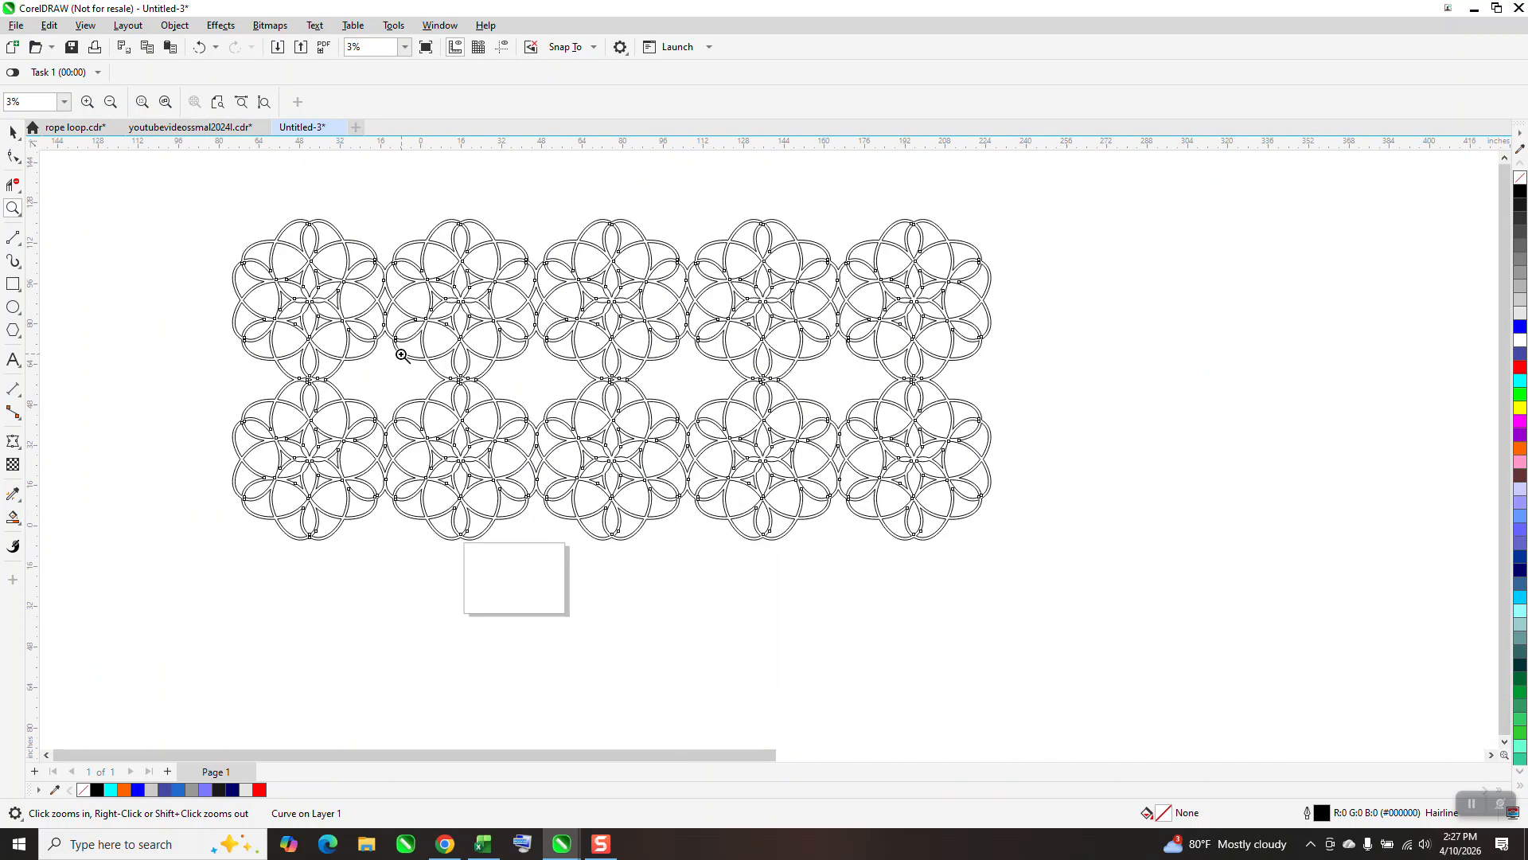
left_click(13, 517)
left_click(403, 383)
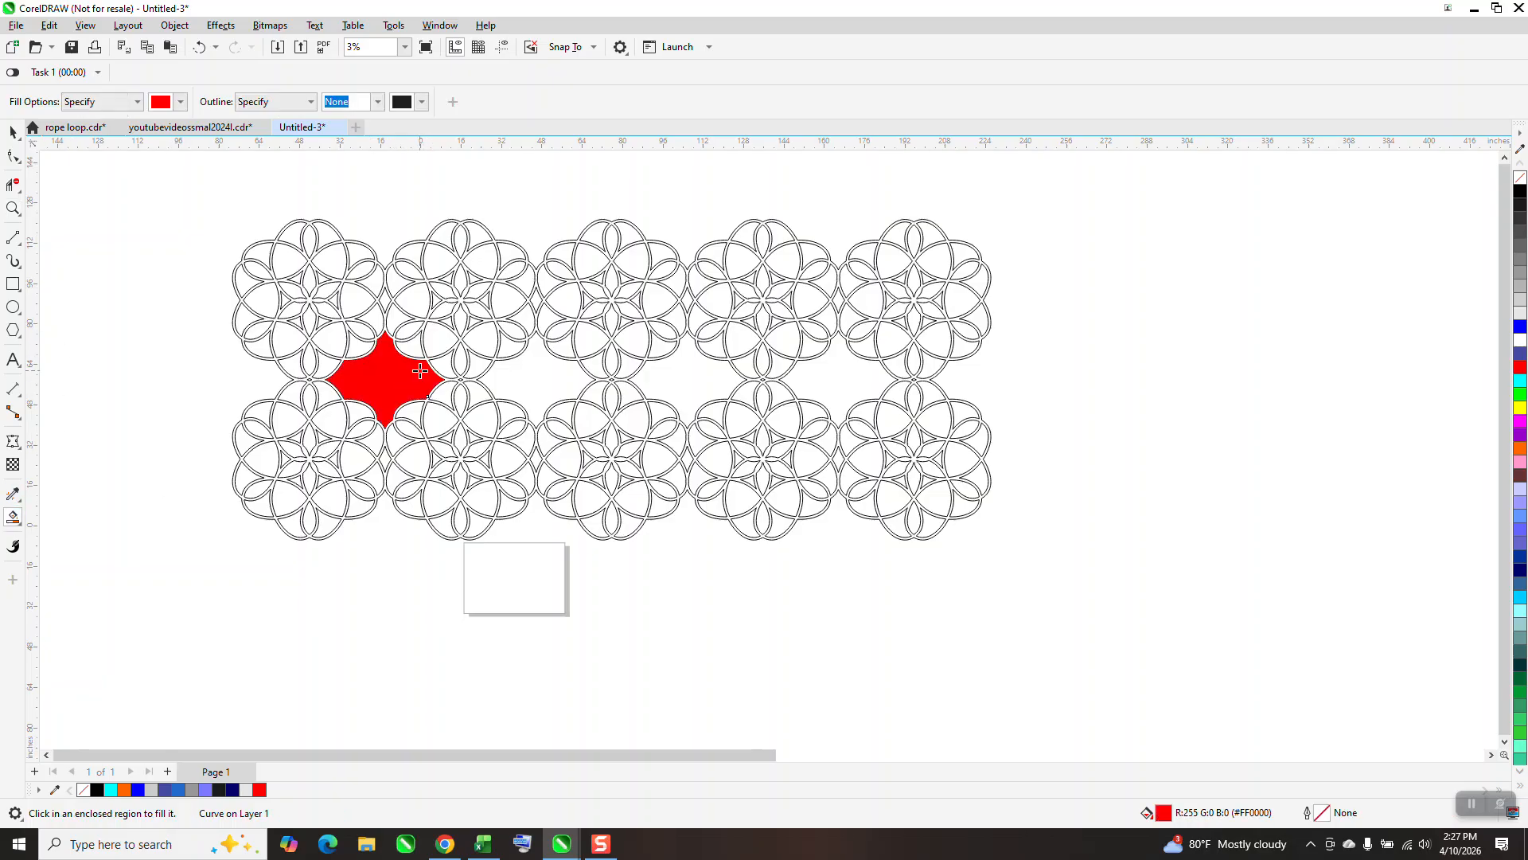
Move the red star shape to the empty area left of the pattern and give it no fill and a black outline.
scroll(878, 395, "down", 1)
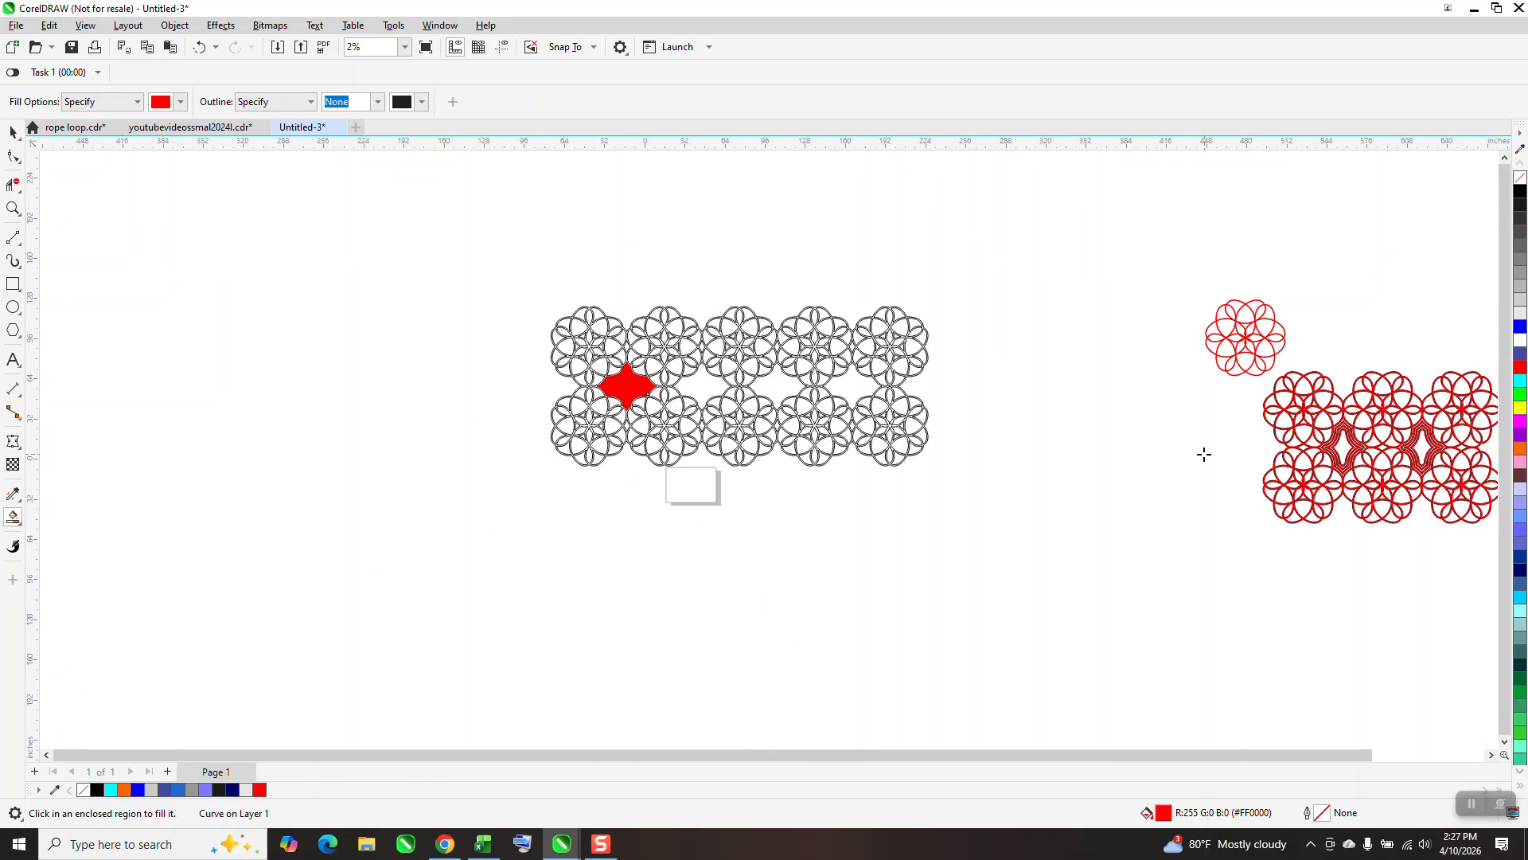
key("Left")
key("Left")
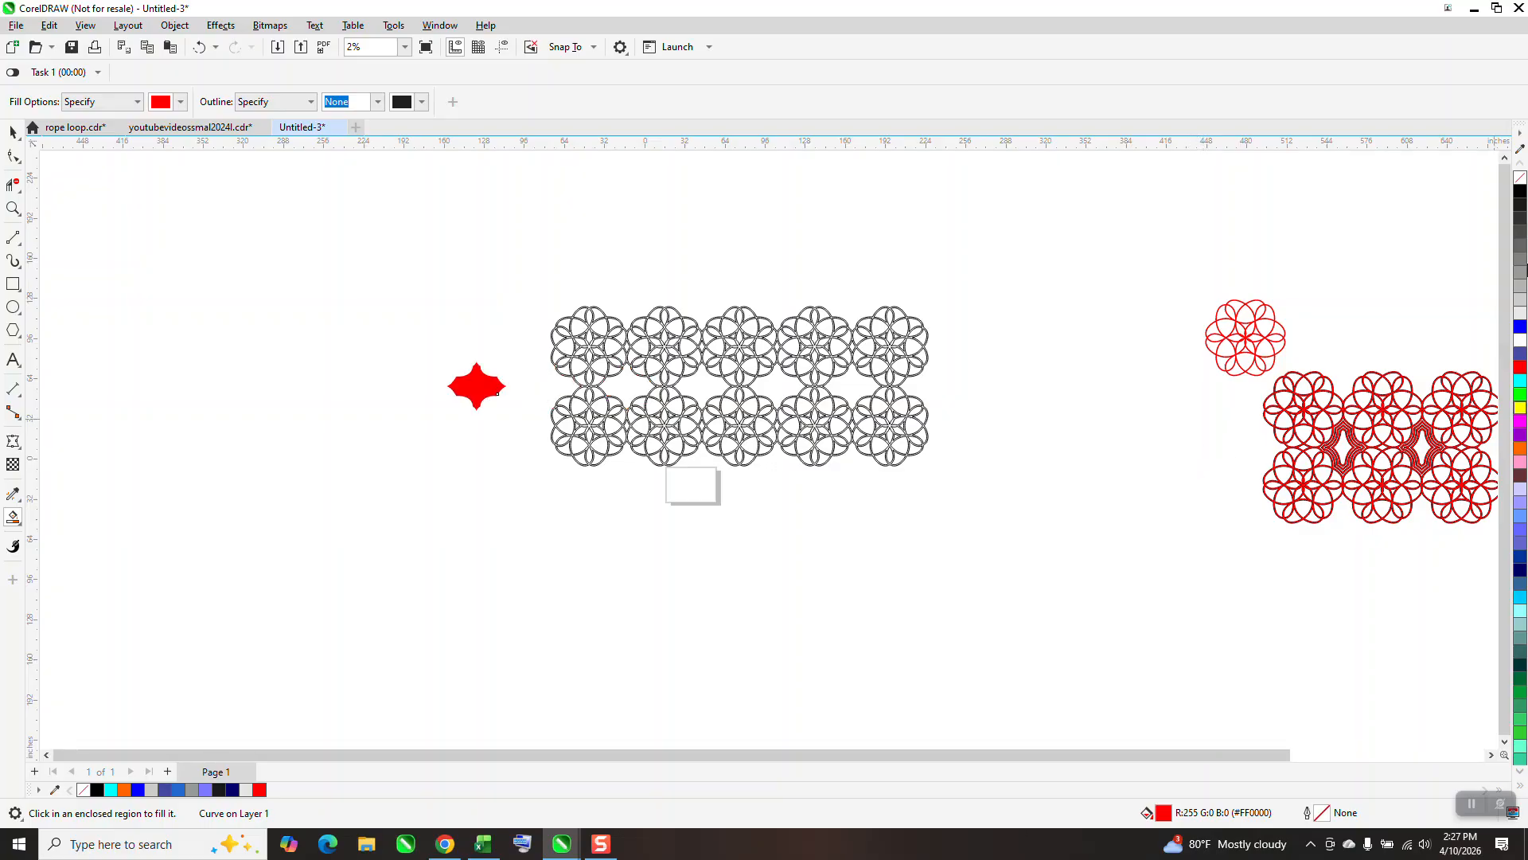
left_click(1520, 176)
right_click(1520, 191)
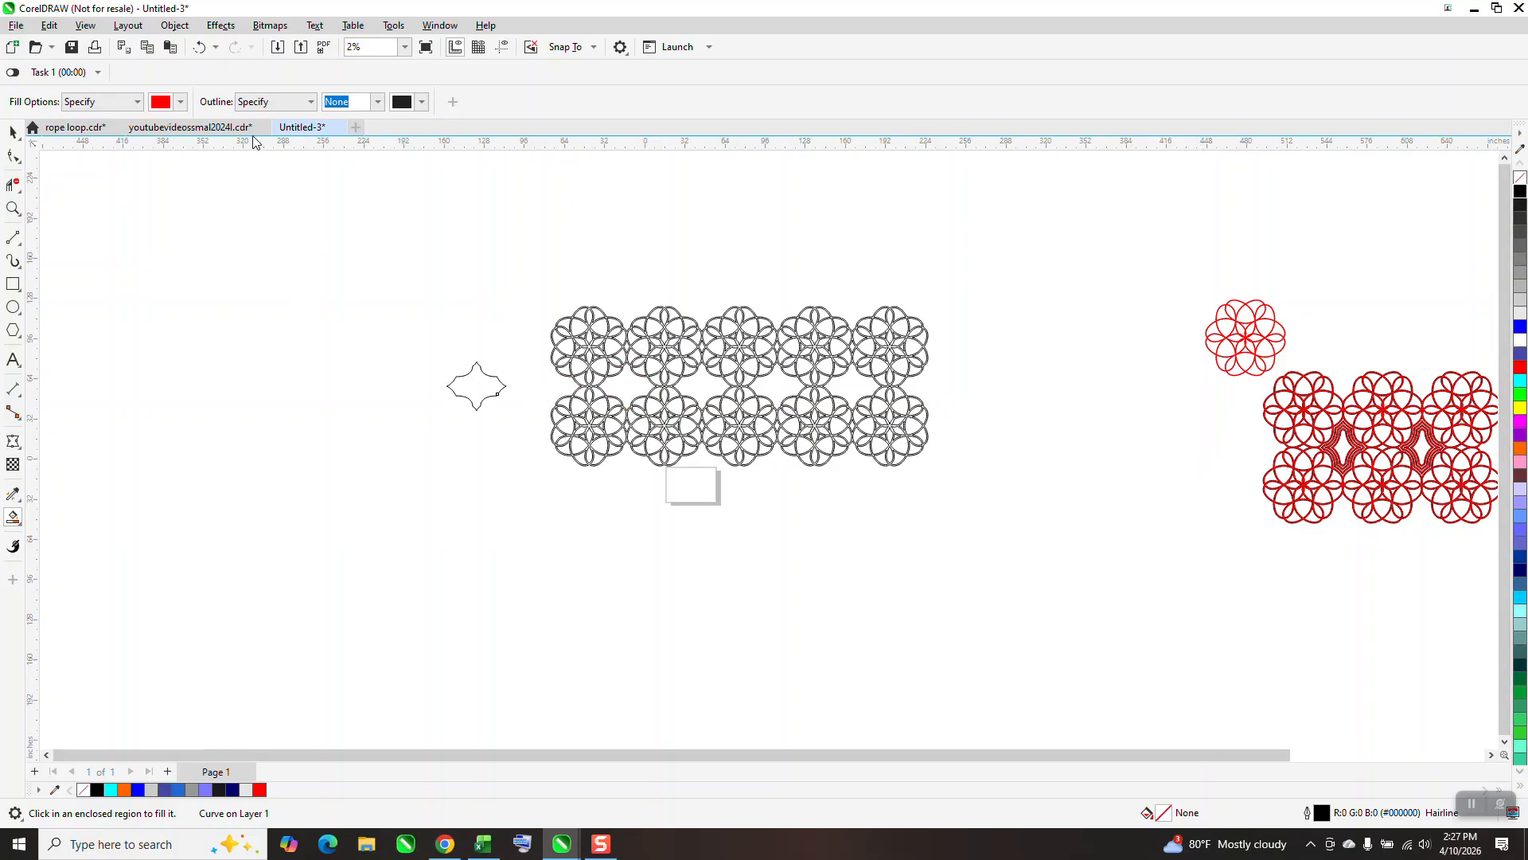
Try an inside contour of 1 step with a 1.0 inch offset on the star shape, and undo it.
left_click(226, 27)
left_click(242, 390)
left_click(1366, 567)
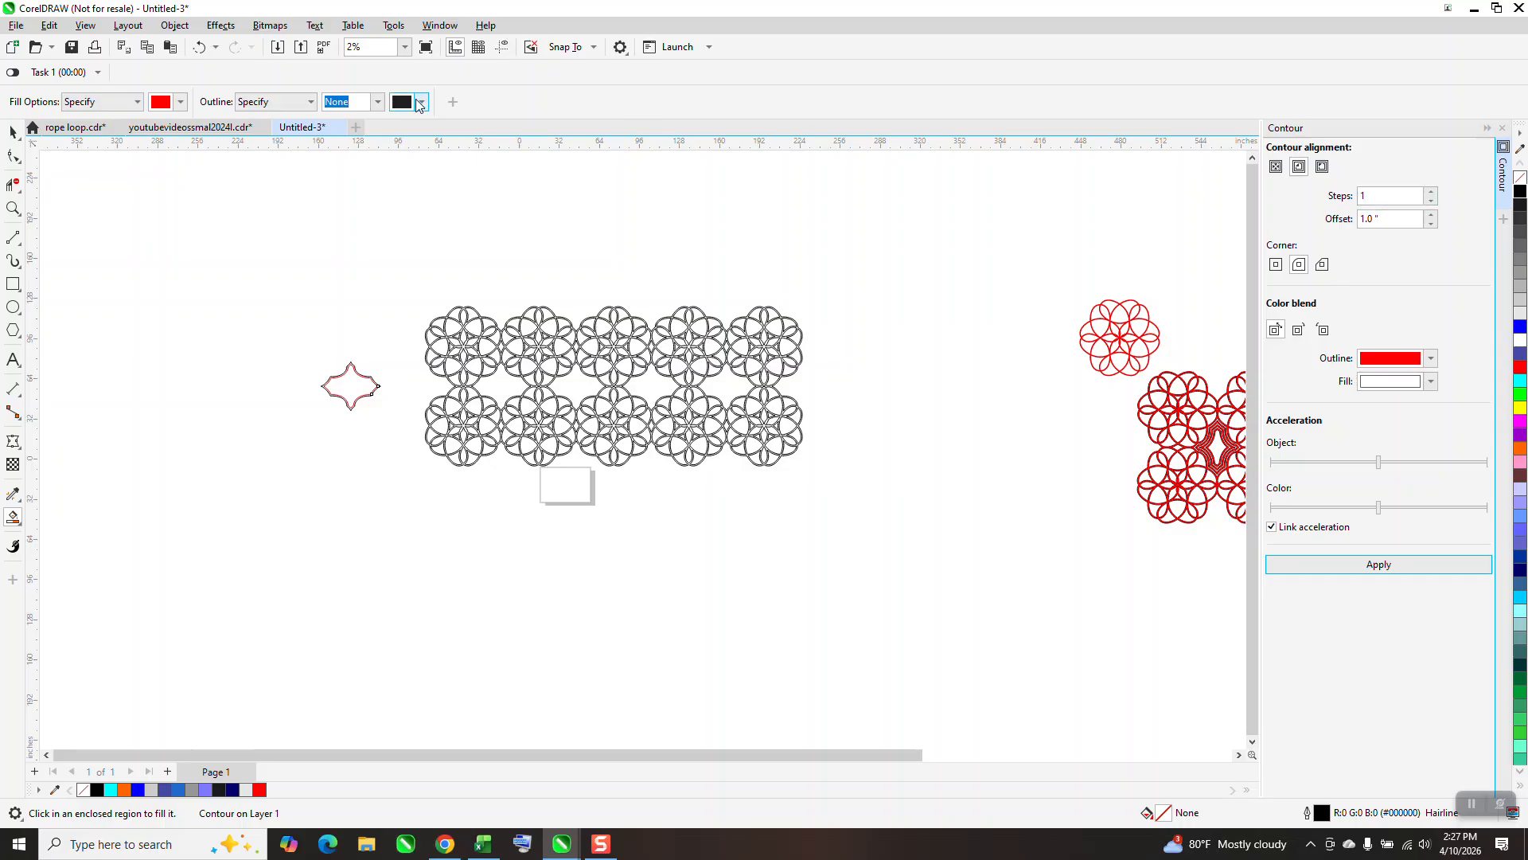
left_click(199, 47)
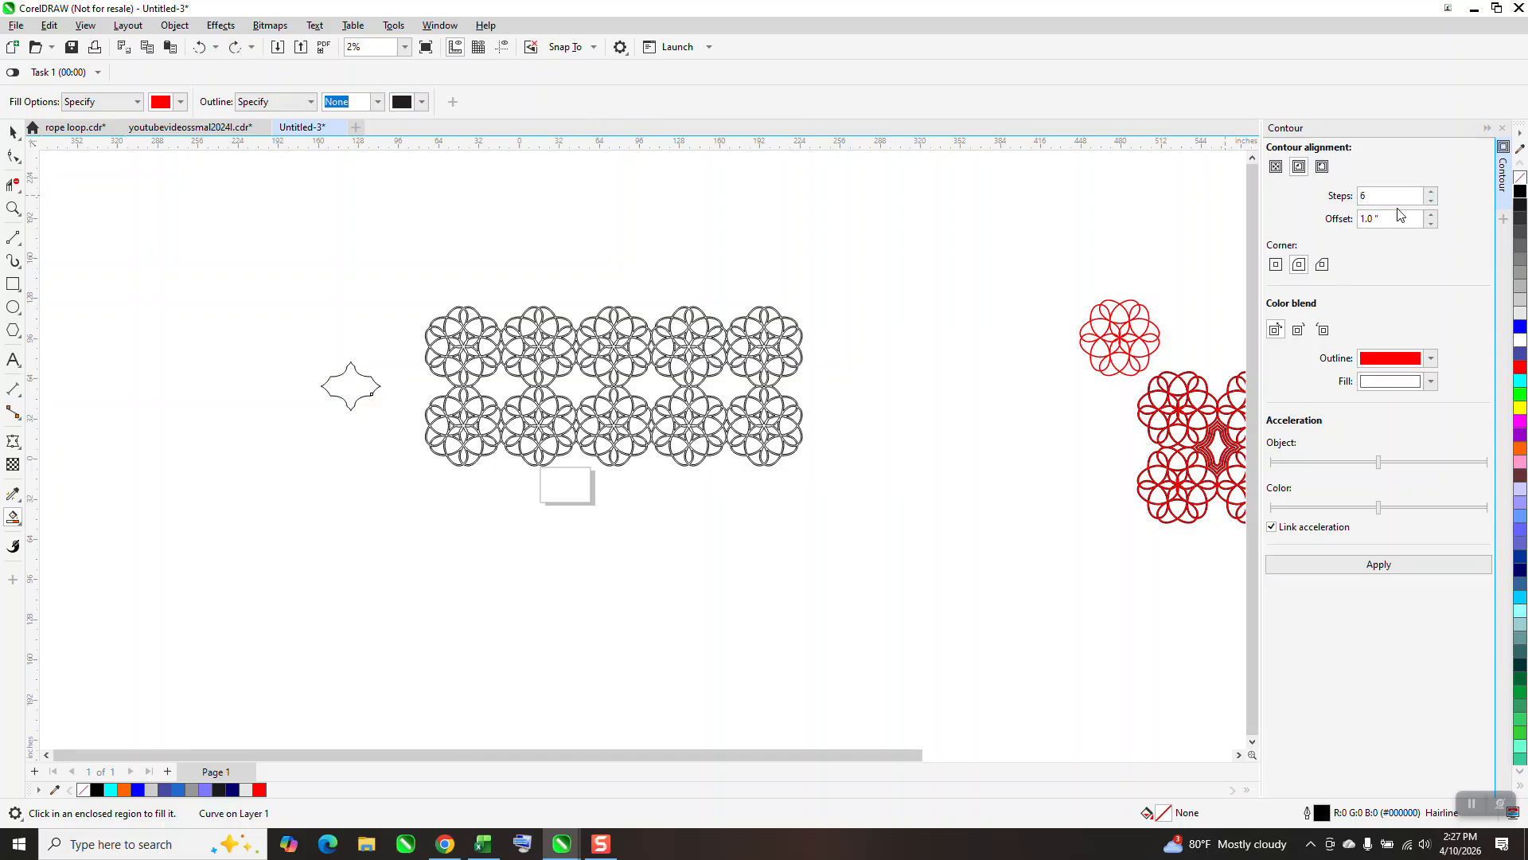
left_click(1384, 566)
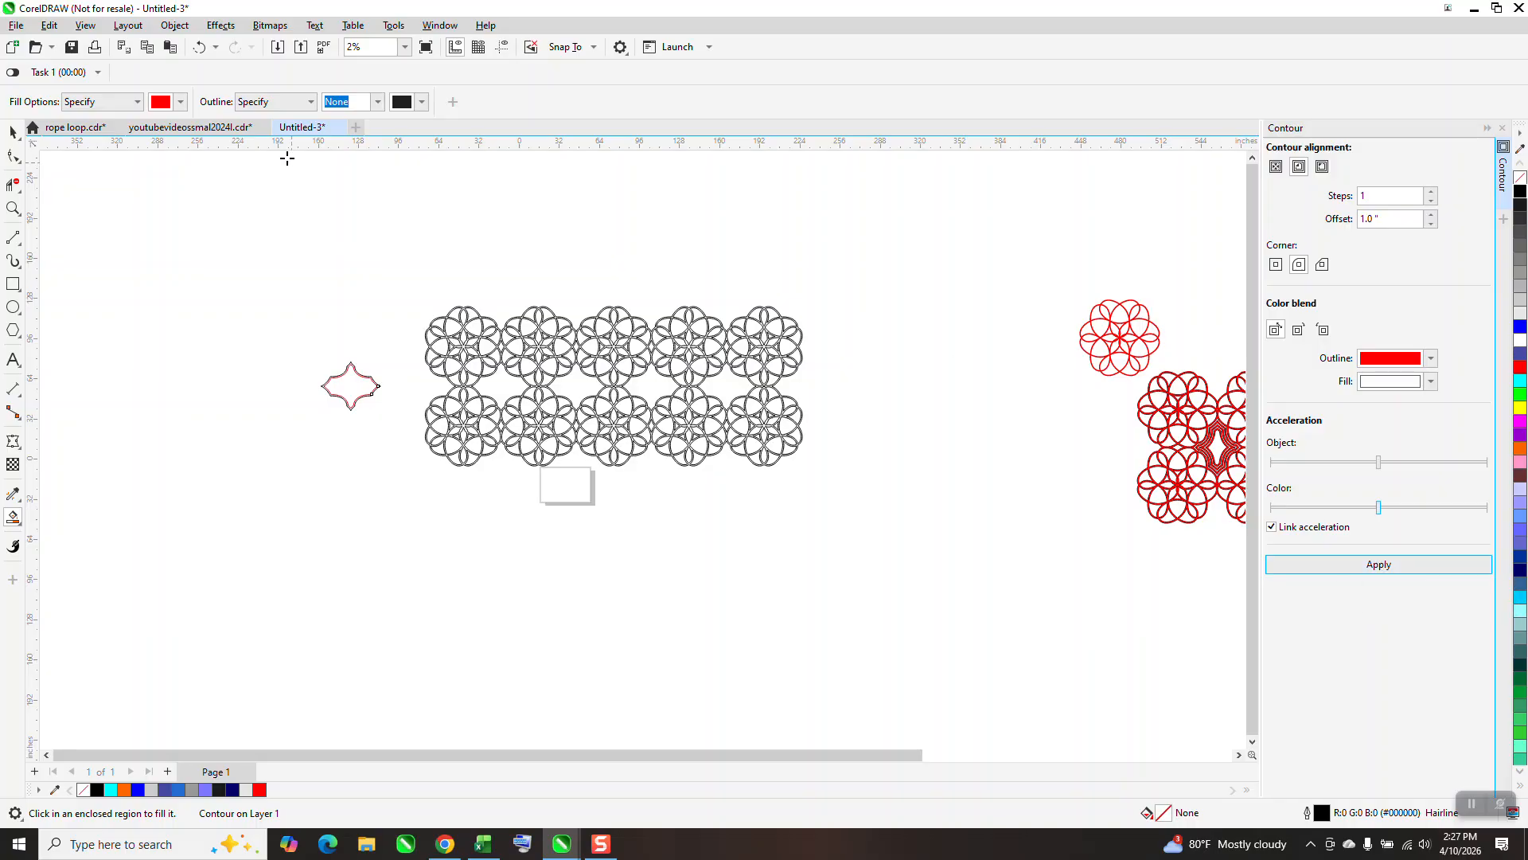
left_click(200, 48)
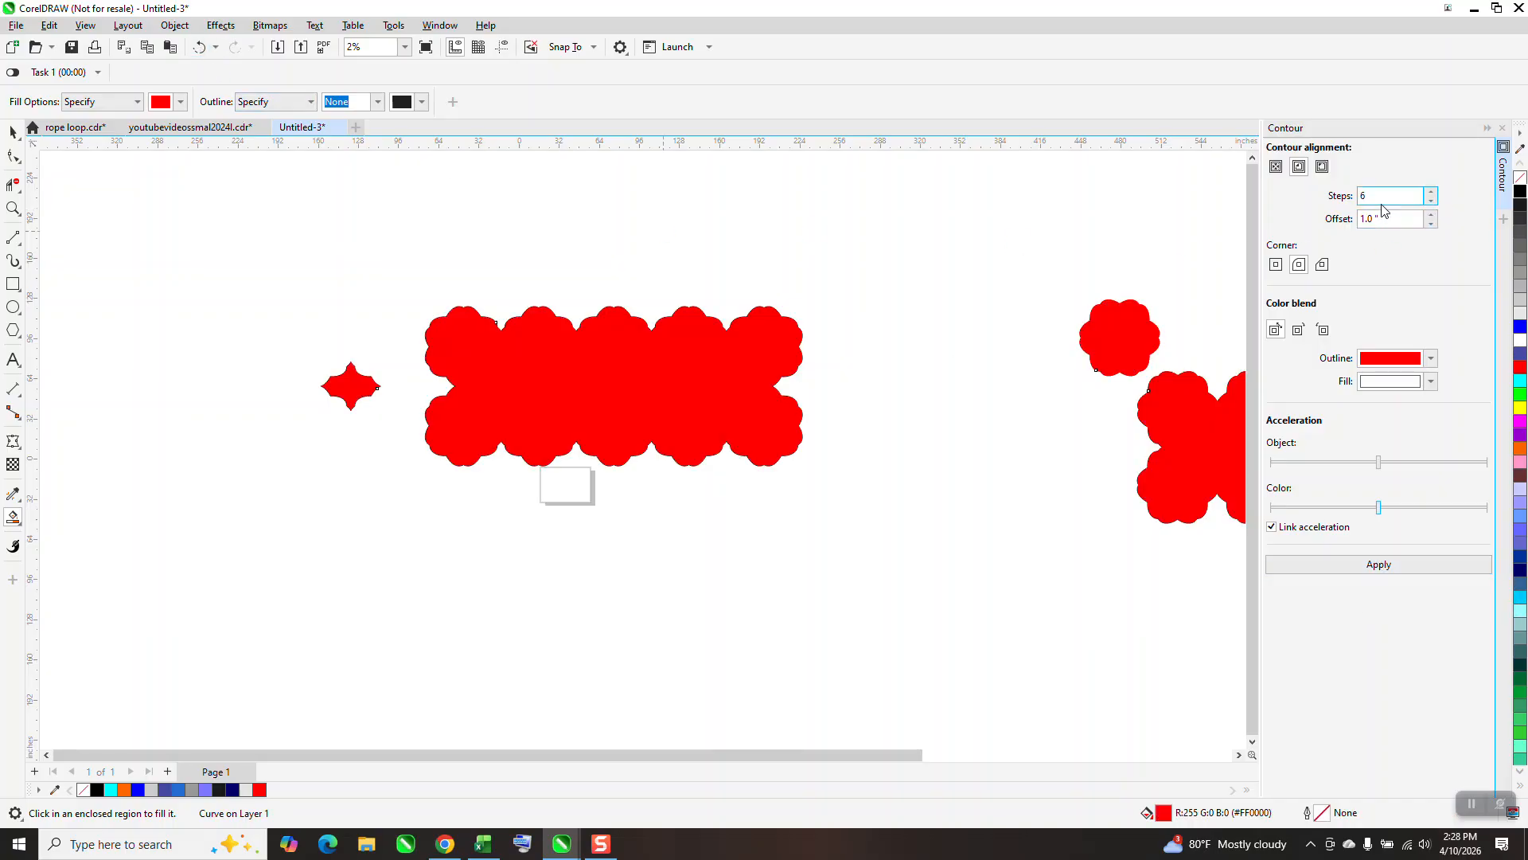
left_click(199, 47)
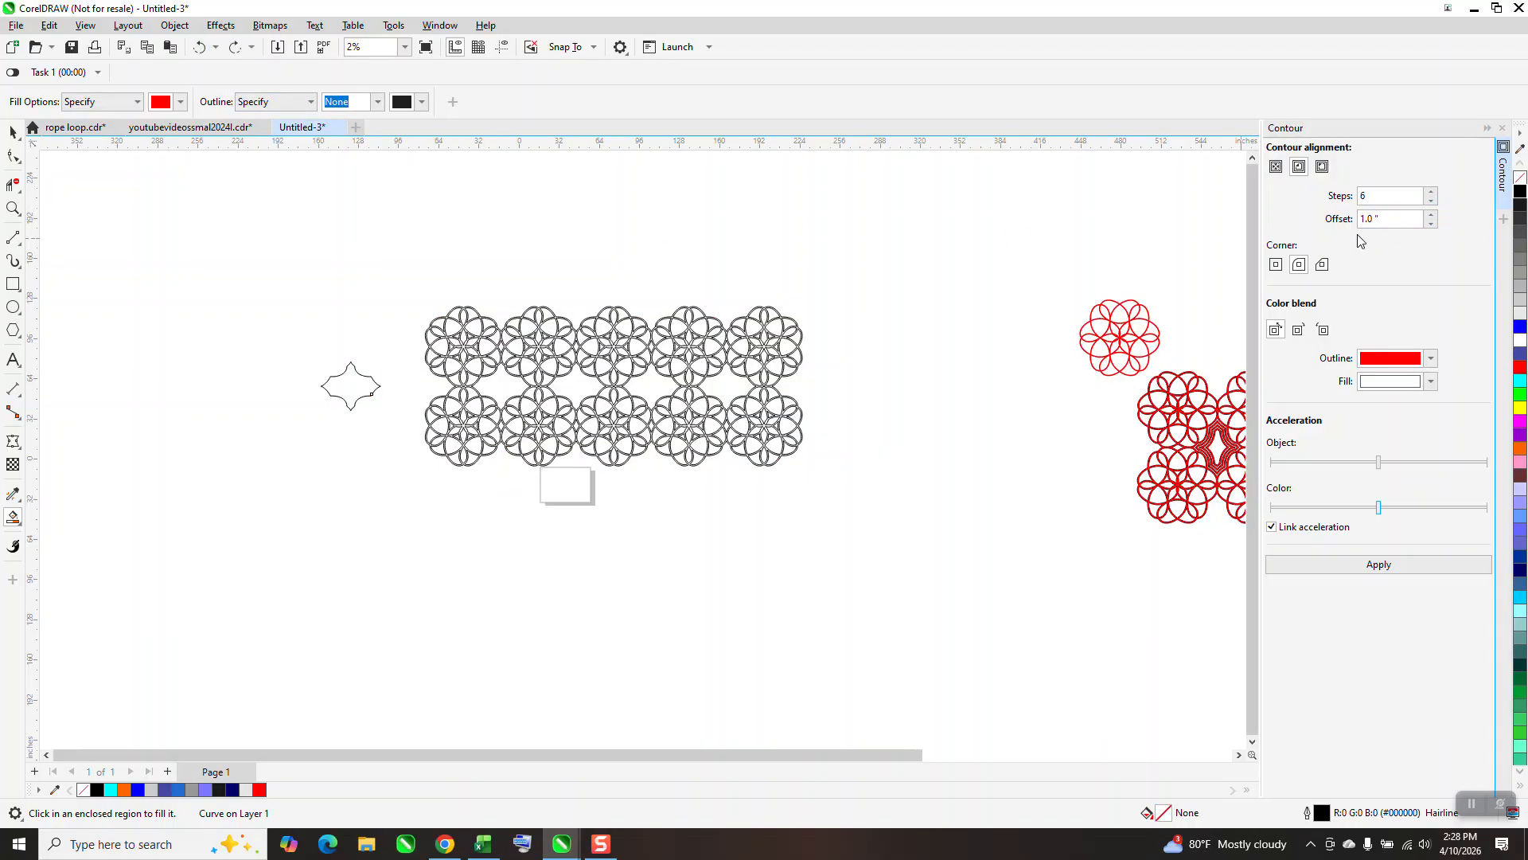
Reapply the inside contour with 1 step and 1.0 inch offset, check it up close on the star shape, and undo it.
type("1")
left_click(1389, 567)
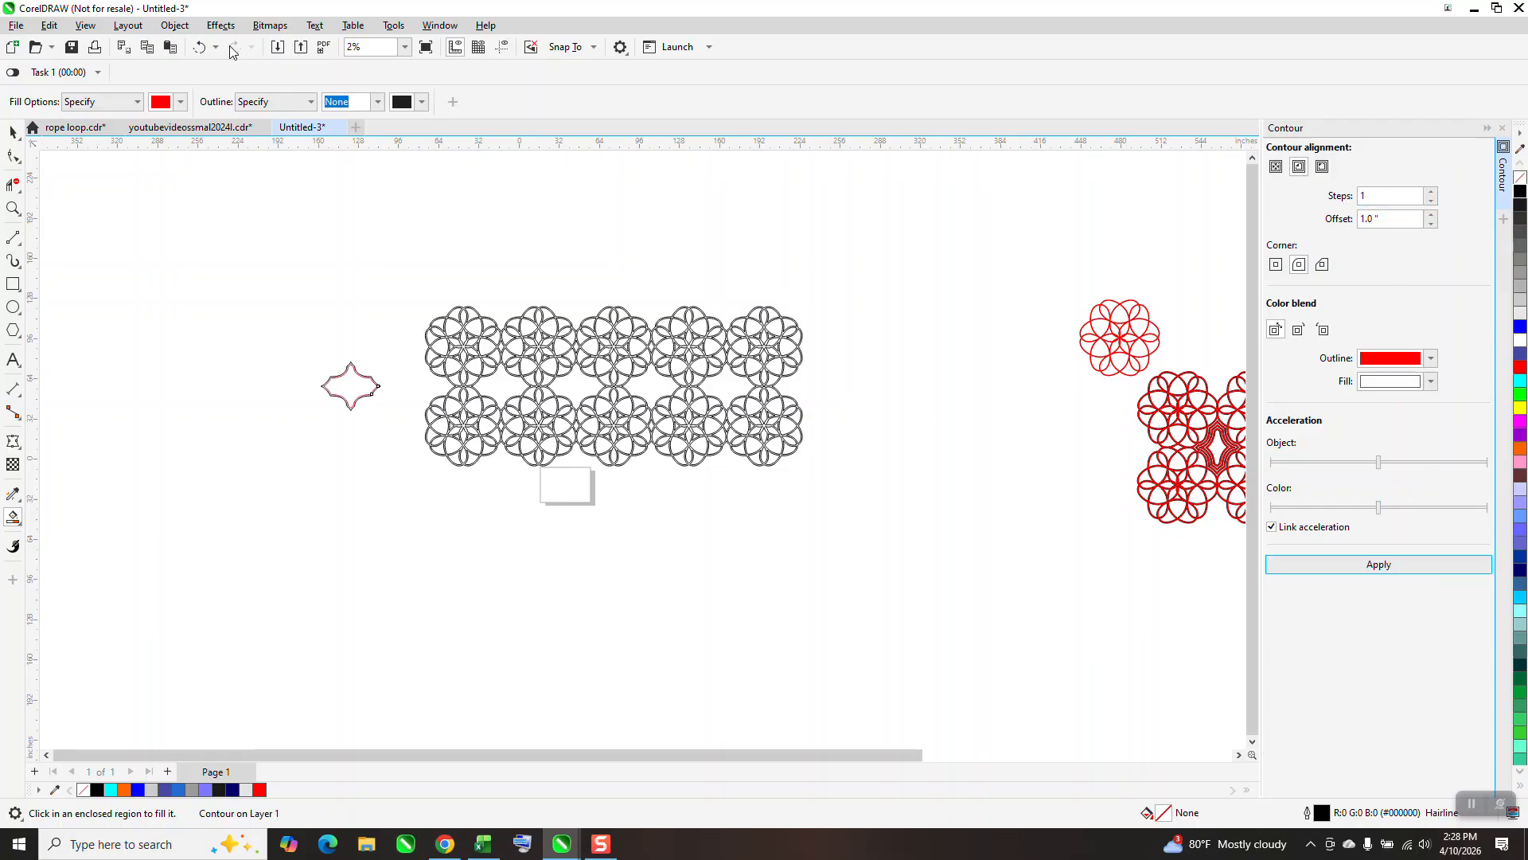
left_click(199, 47)
left_click(1299, 168)
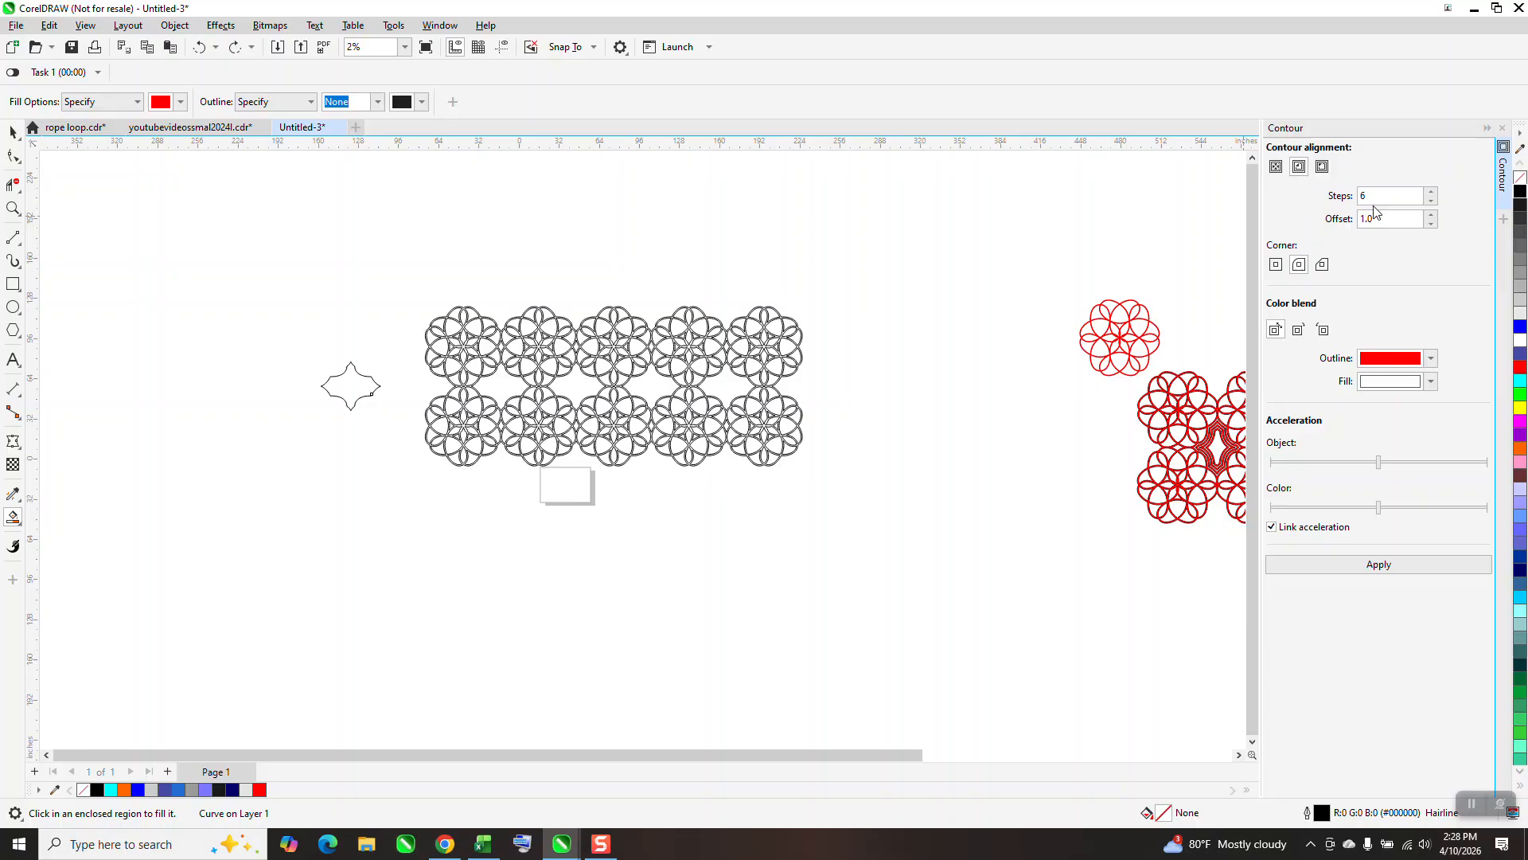
left_click(1389, 567)
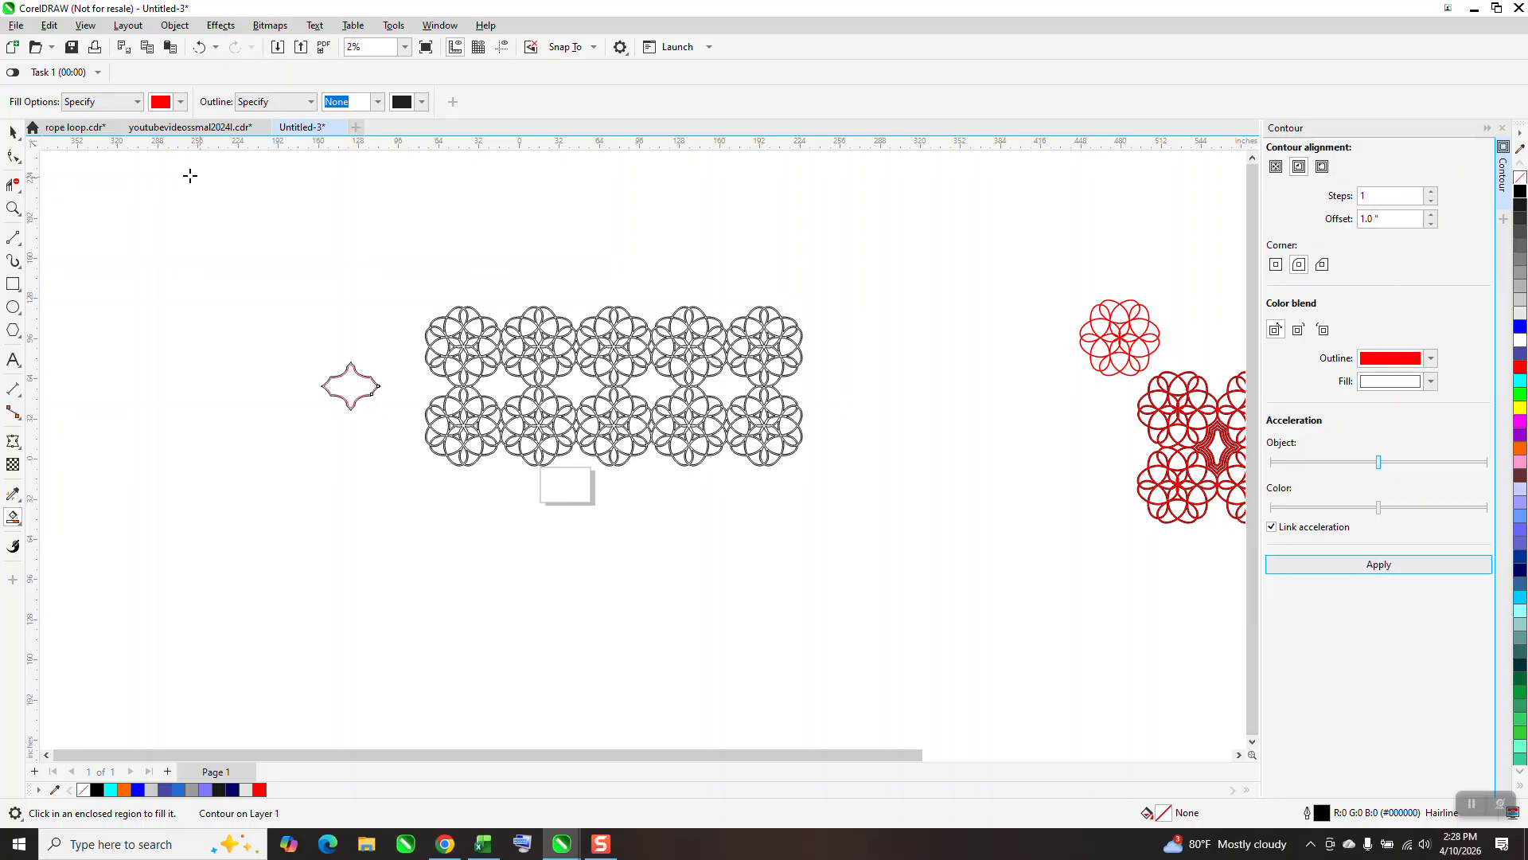
left_click(13, 209)
left_click_drag(239, 304, 476, 486)
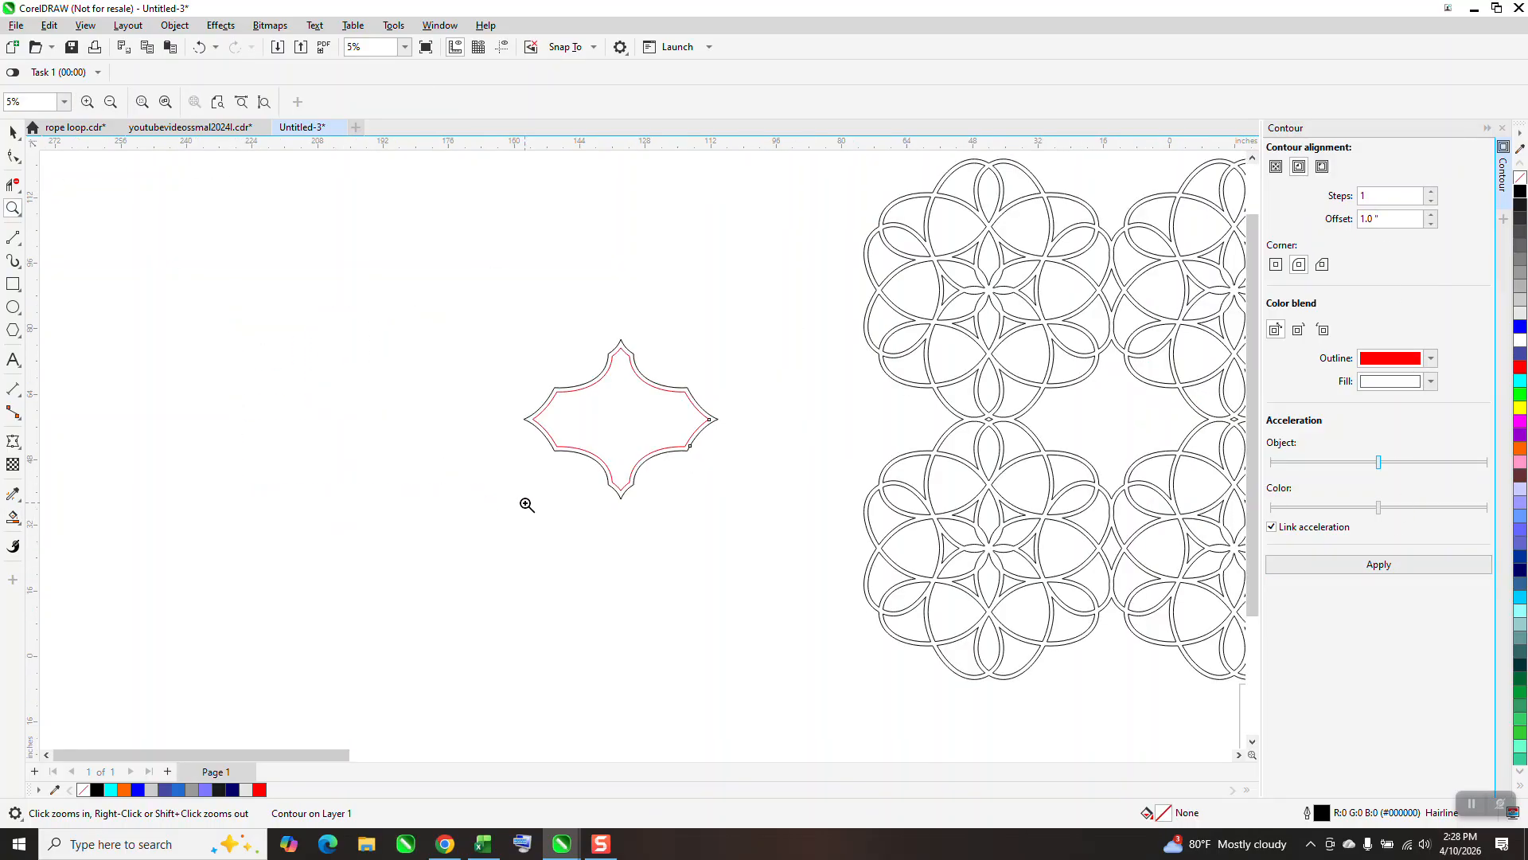
left_click(13, 132)
left_click(628, 393)
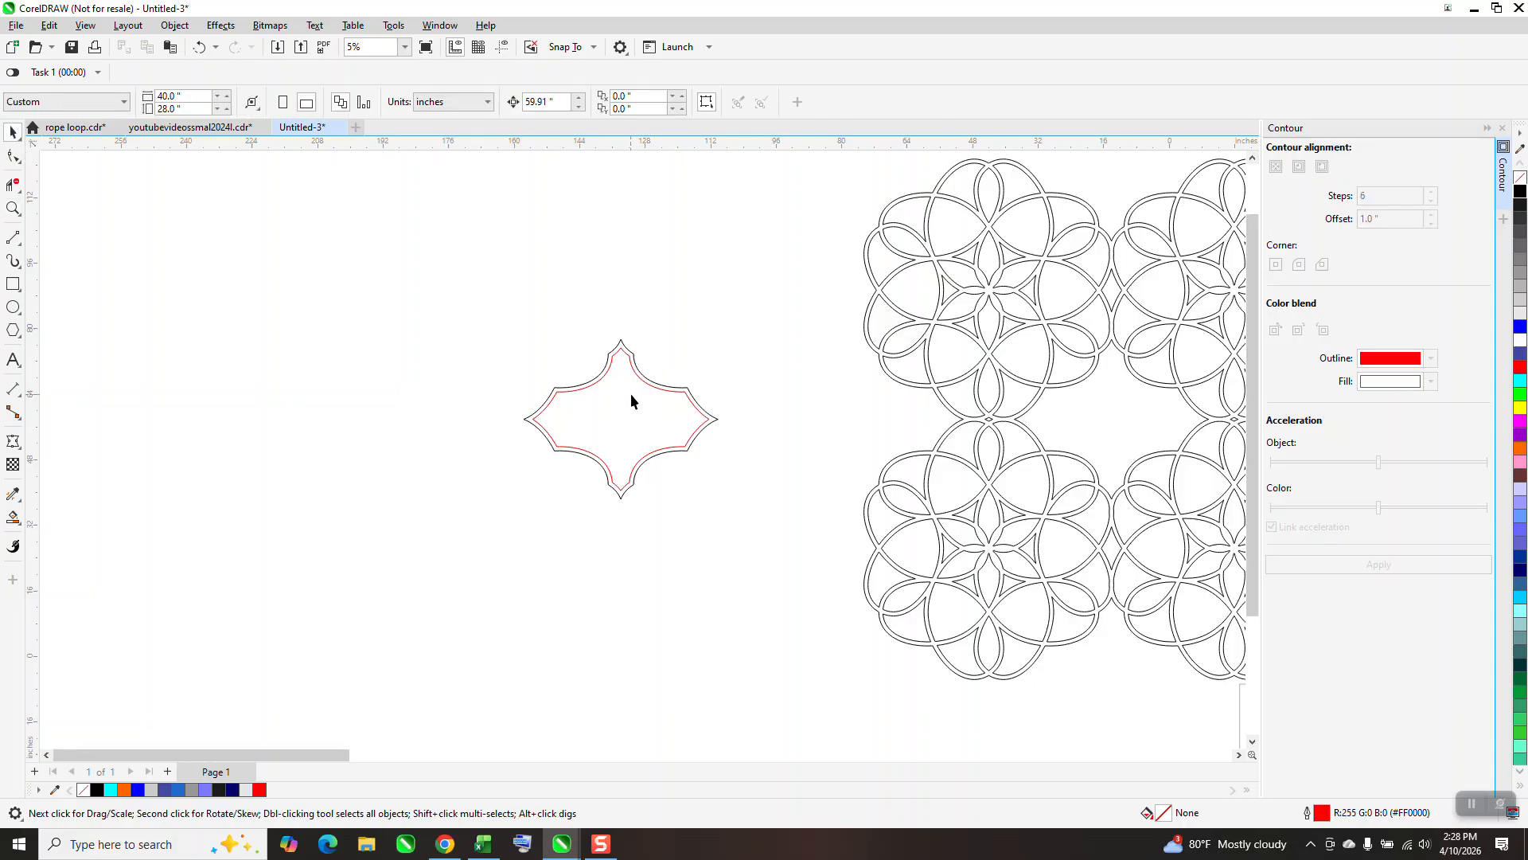
left_click(199, 47)
Try a to-center contour with a 1.0 inch offset on the star shape, and undo it.
left_click(1276, 166)
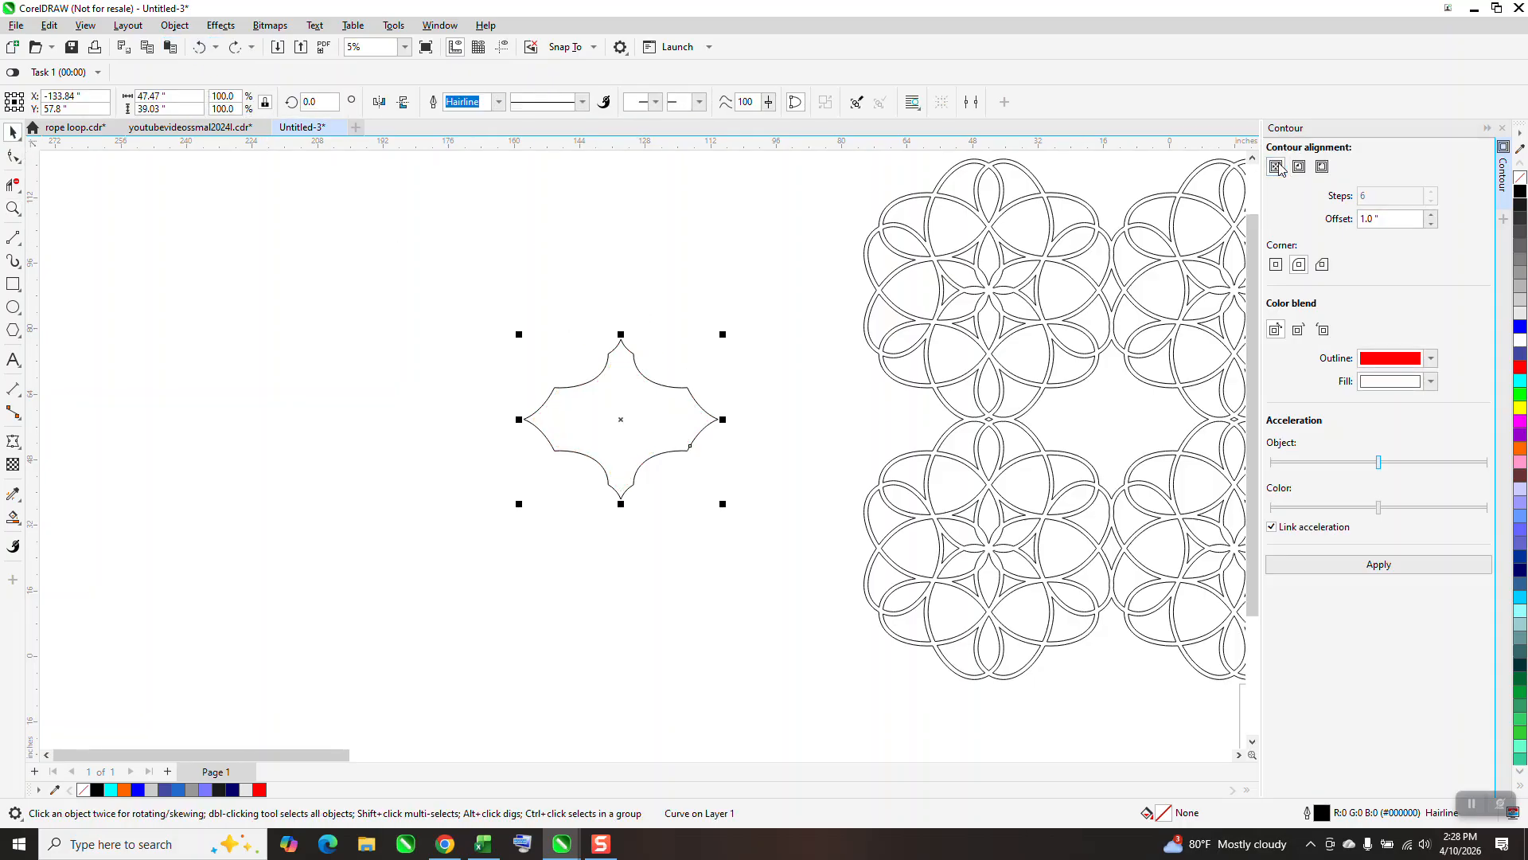
left_click(1393, 565)
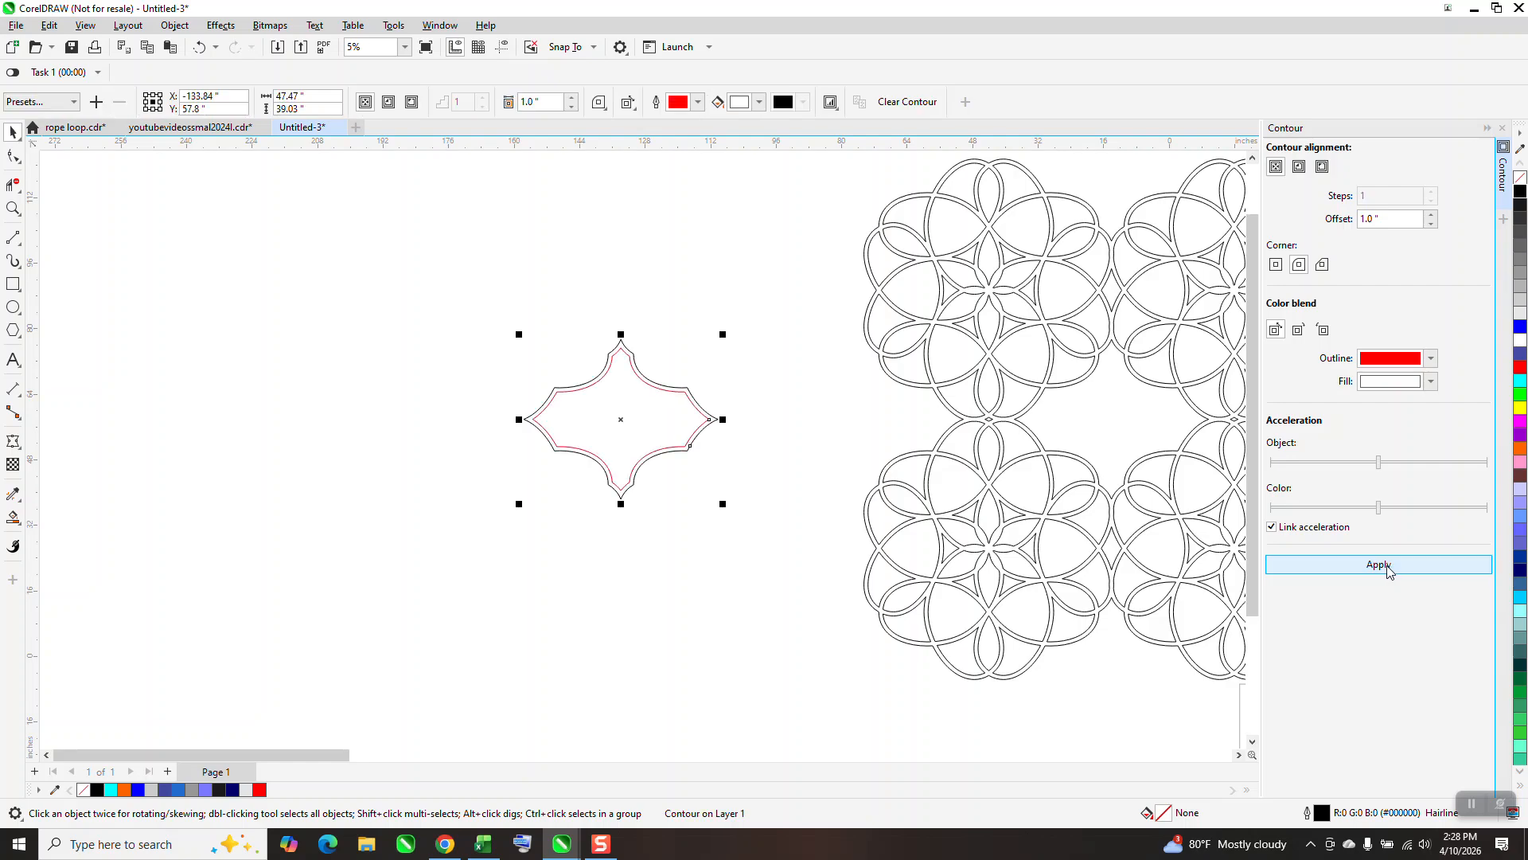
left_click(199, 48)
Switch the drawing's display mode to Wireframe.
scroll(620, 239, "down", 1)
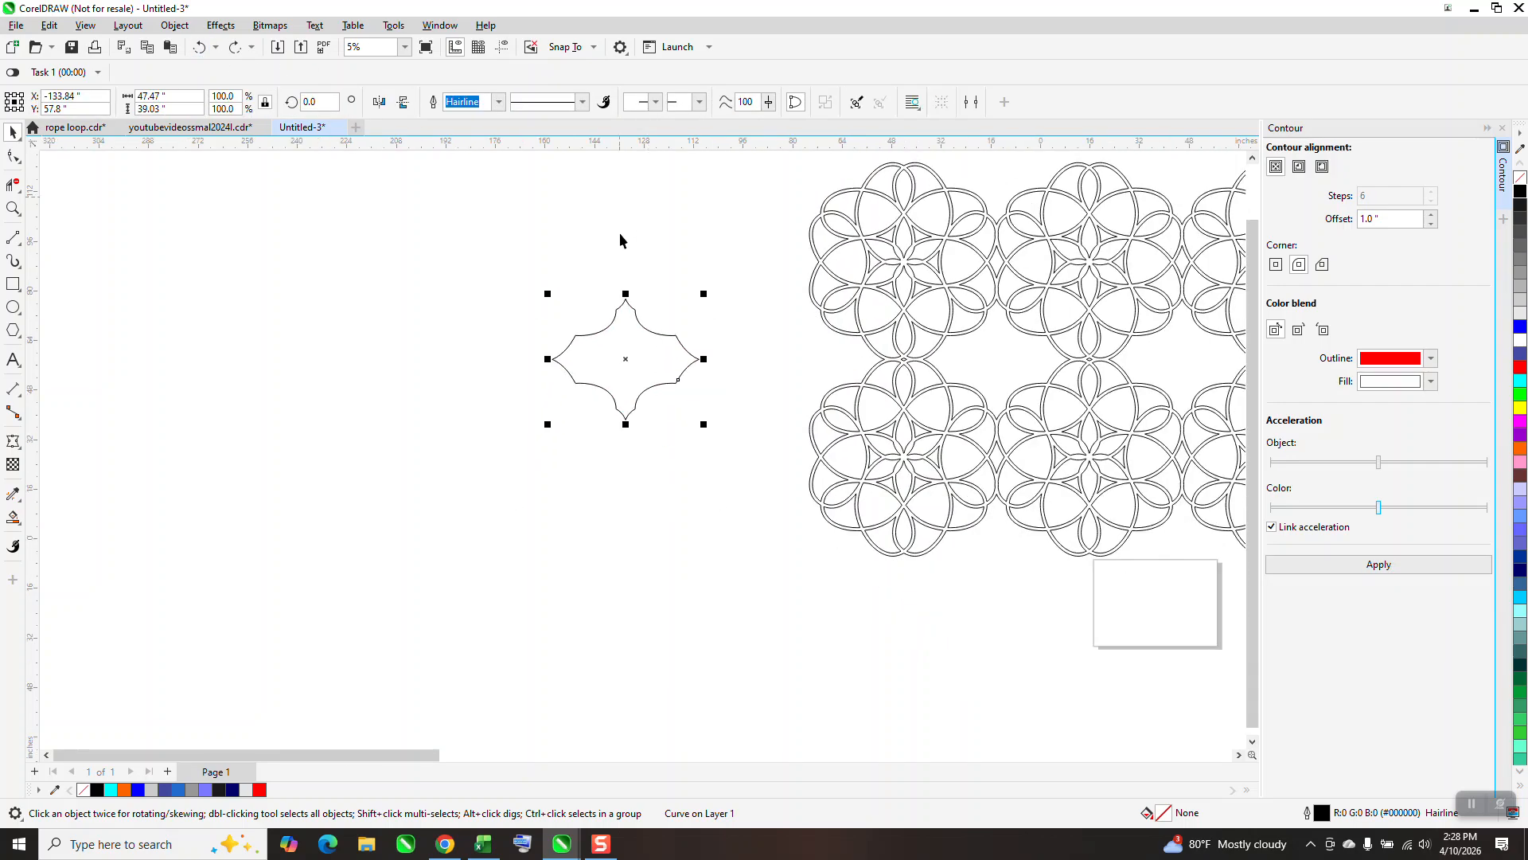
left_click(86, 27)
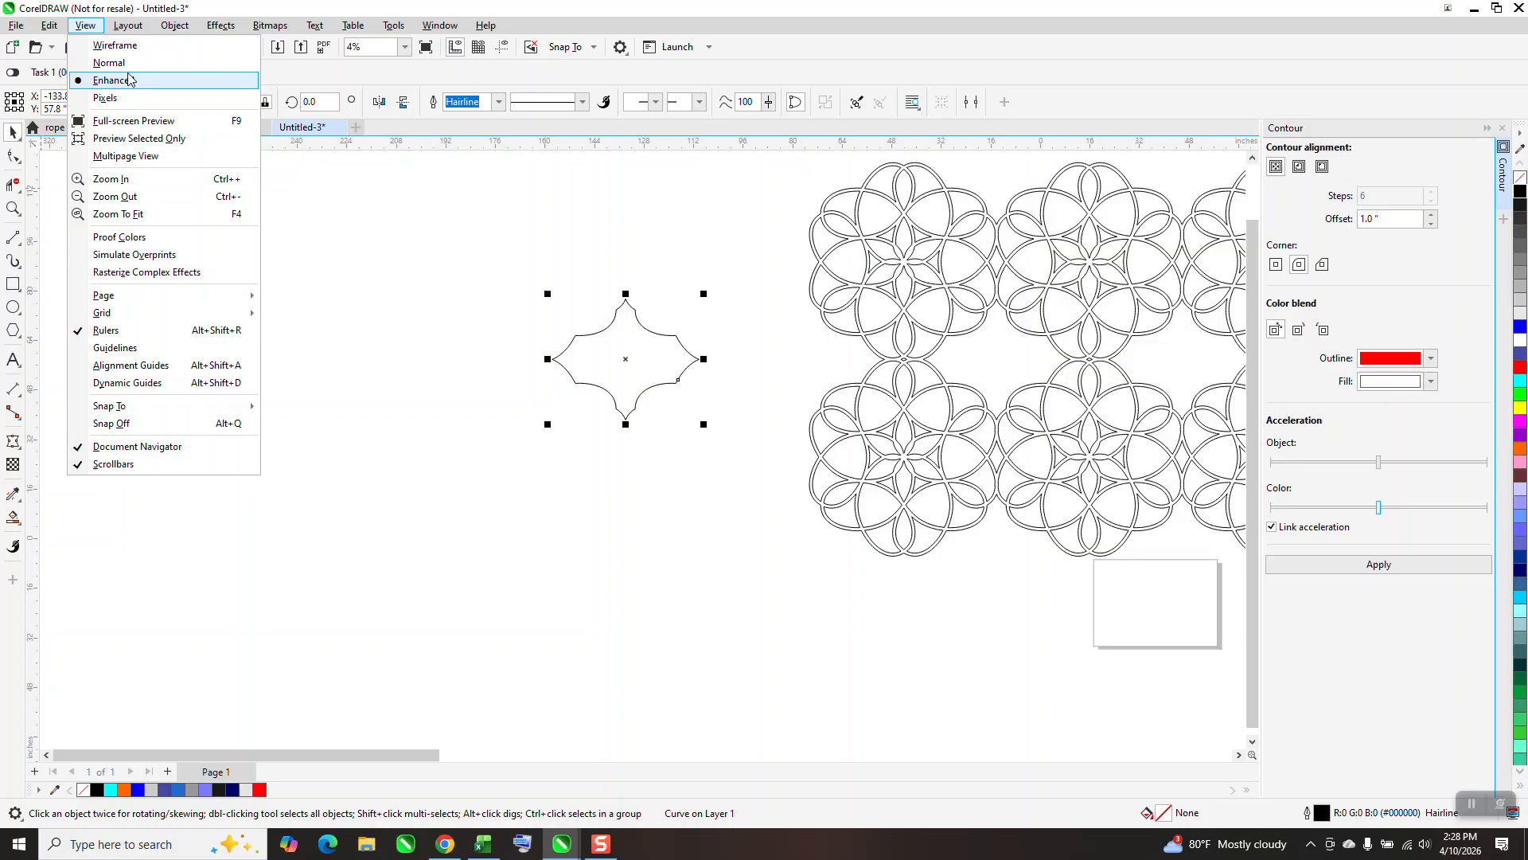
left_click(133, 50)
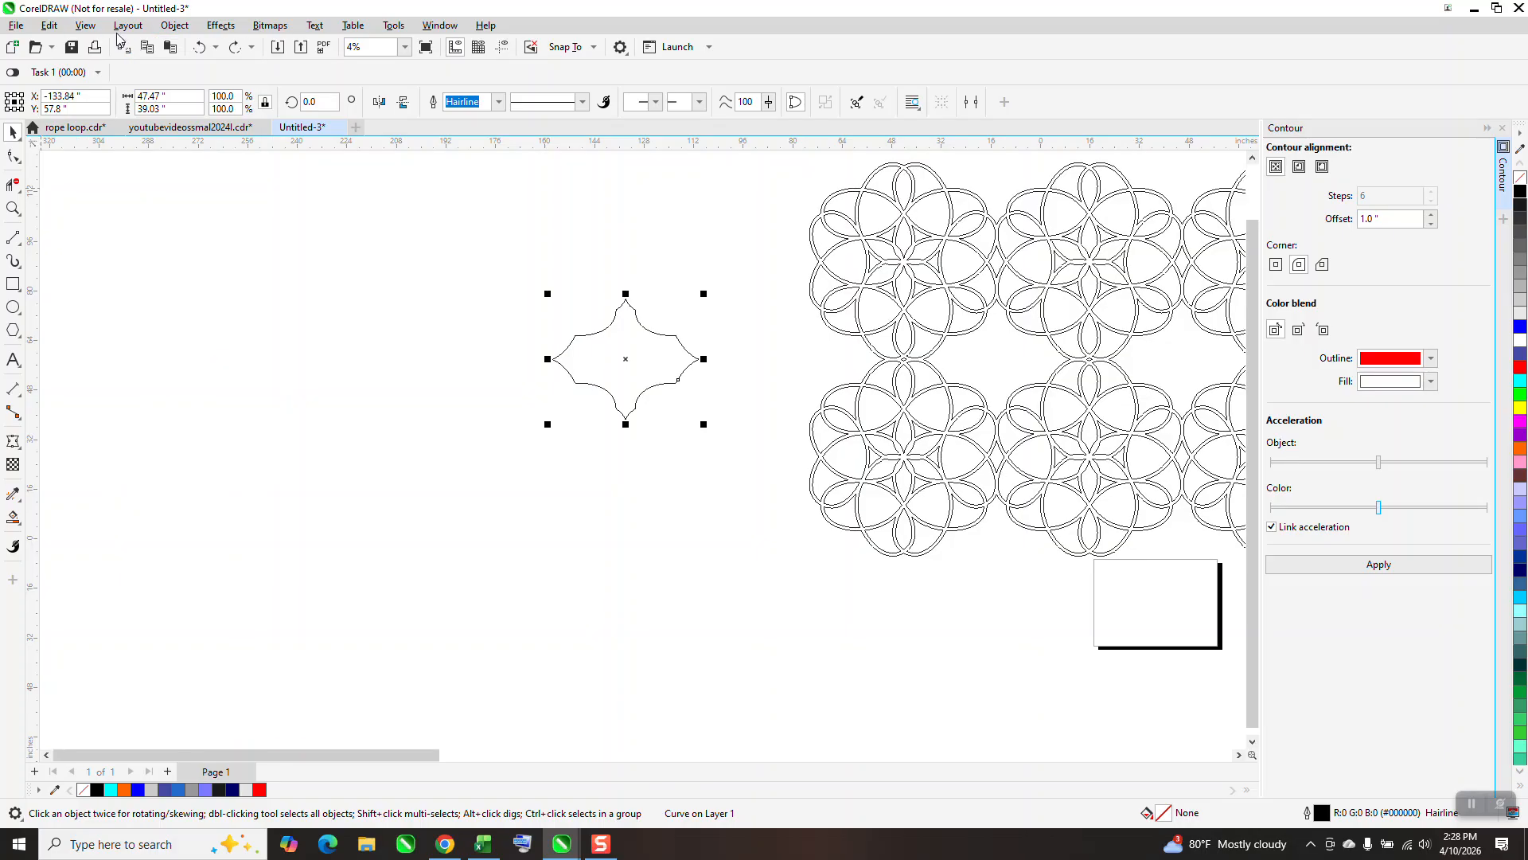
Switch the drawing's display mode to Enhanced and deselect the star shape.
left_click(87, 26)
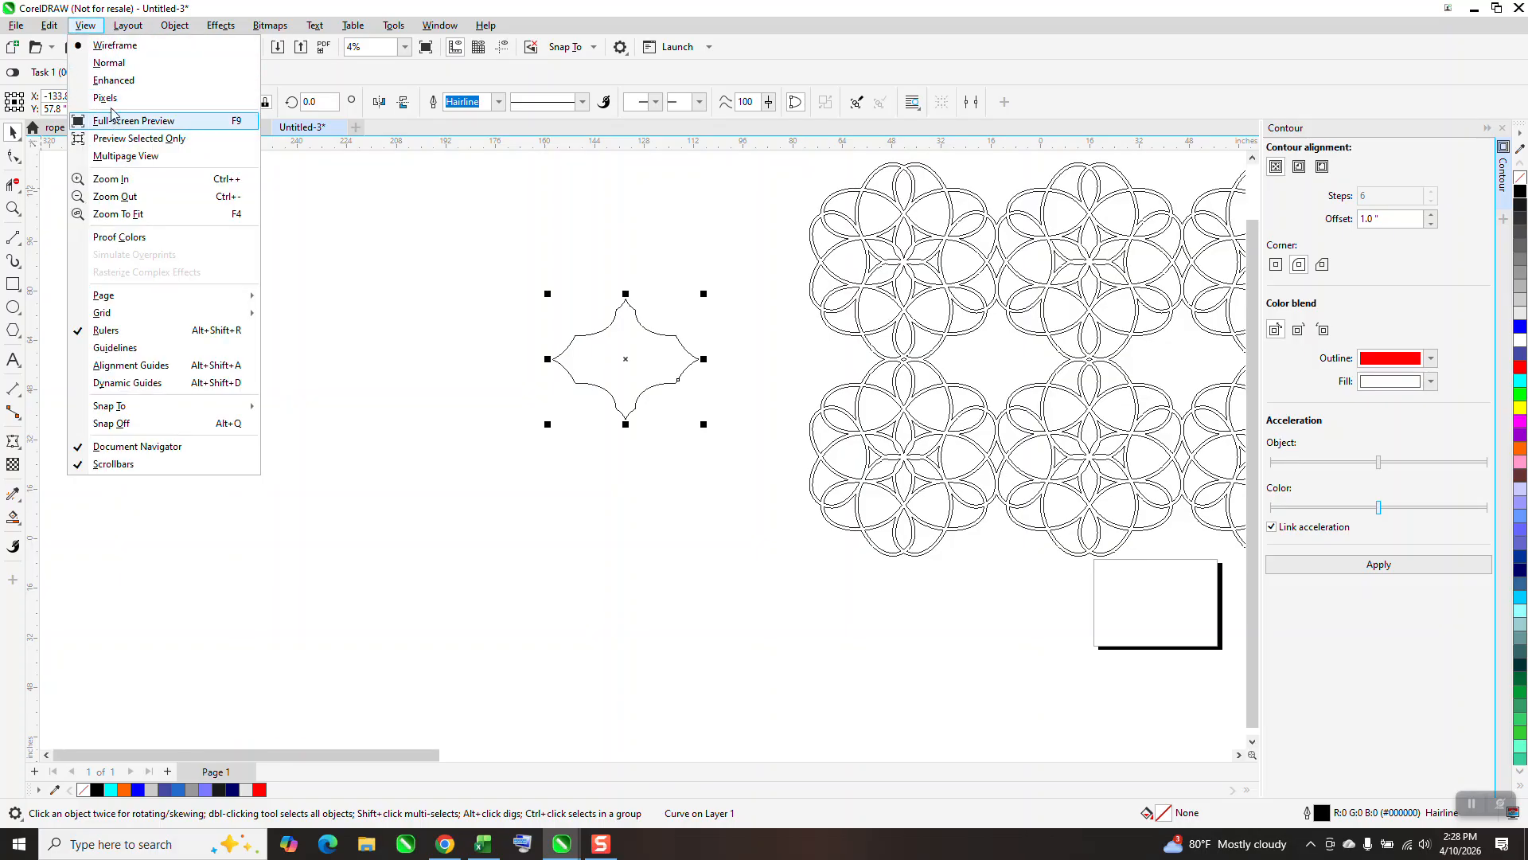
left_click(123, 82)
left_click(667, 312)
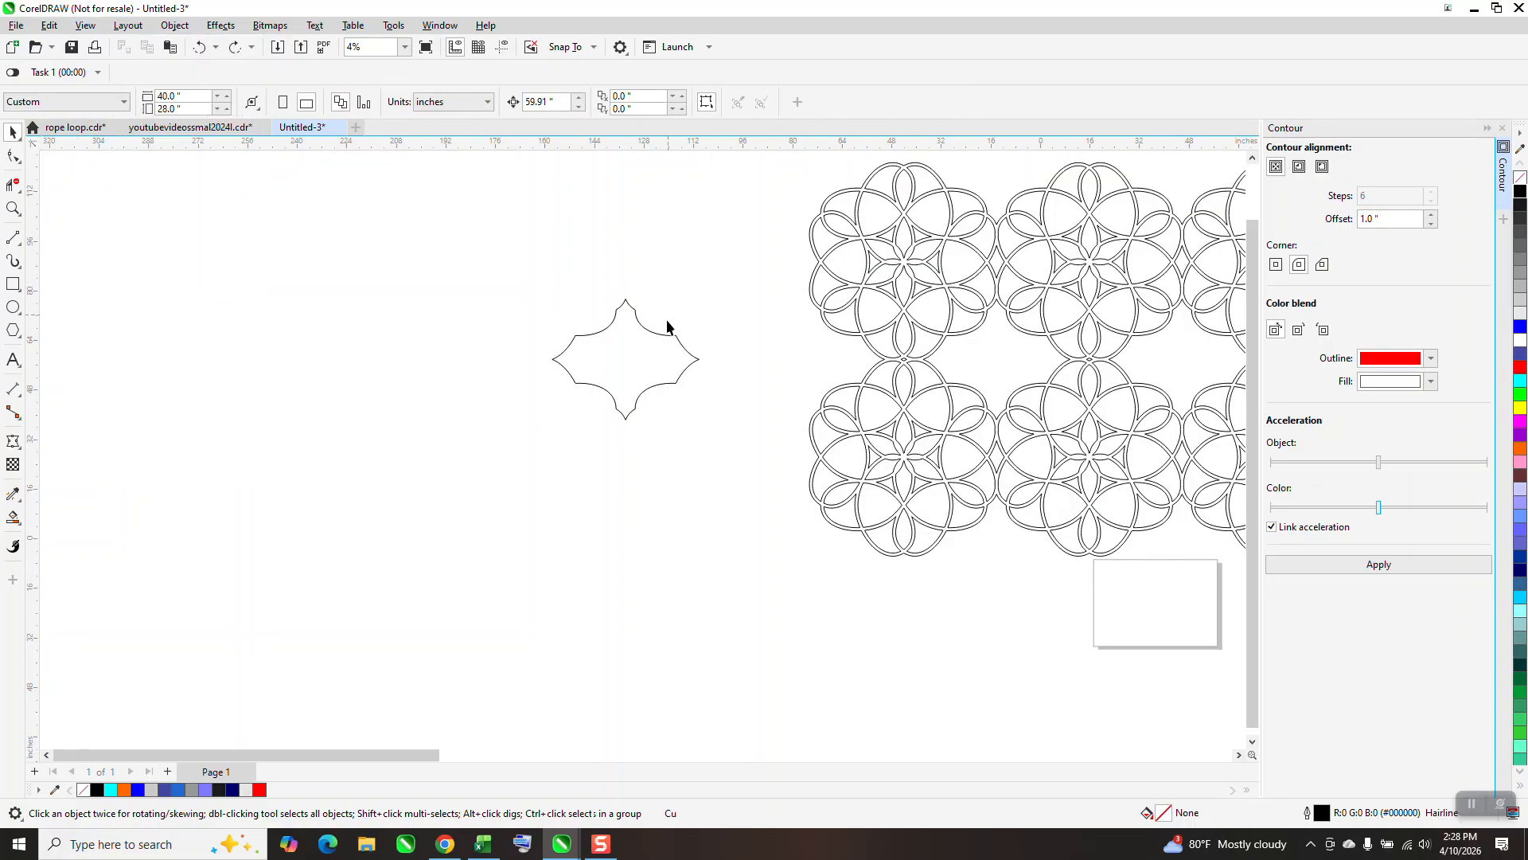
Try a 1-step inside contour with a 1.0 inch offset on the star shape in Enhanced view, and undo it.
left_click(655, 332)
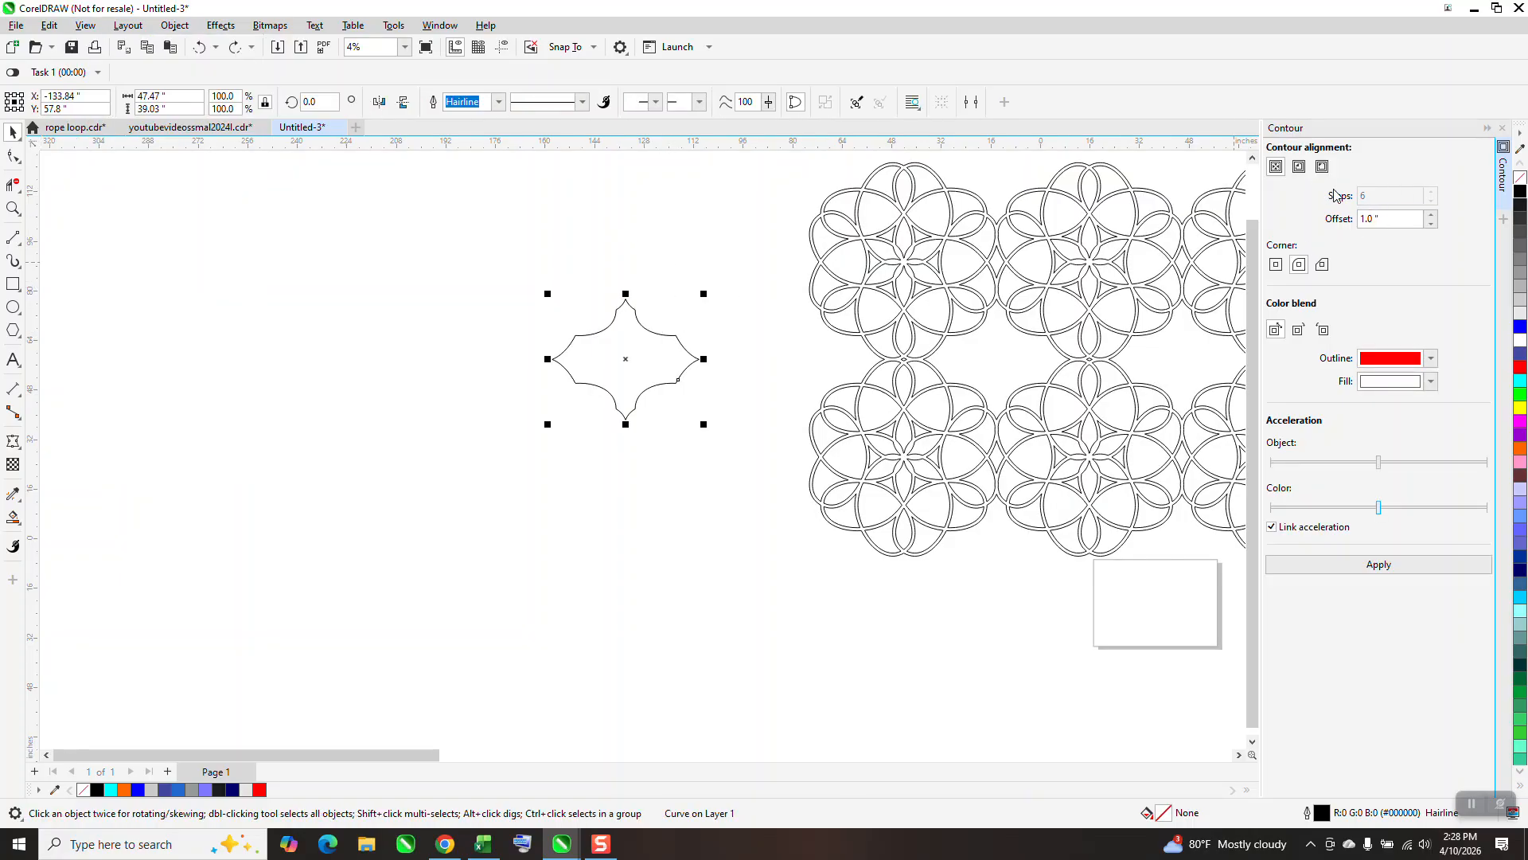
left_click(1299, 166)
left_click(1411, 567)
left_click(199, 47)
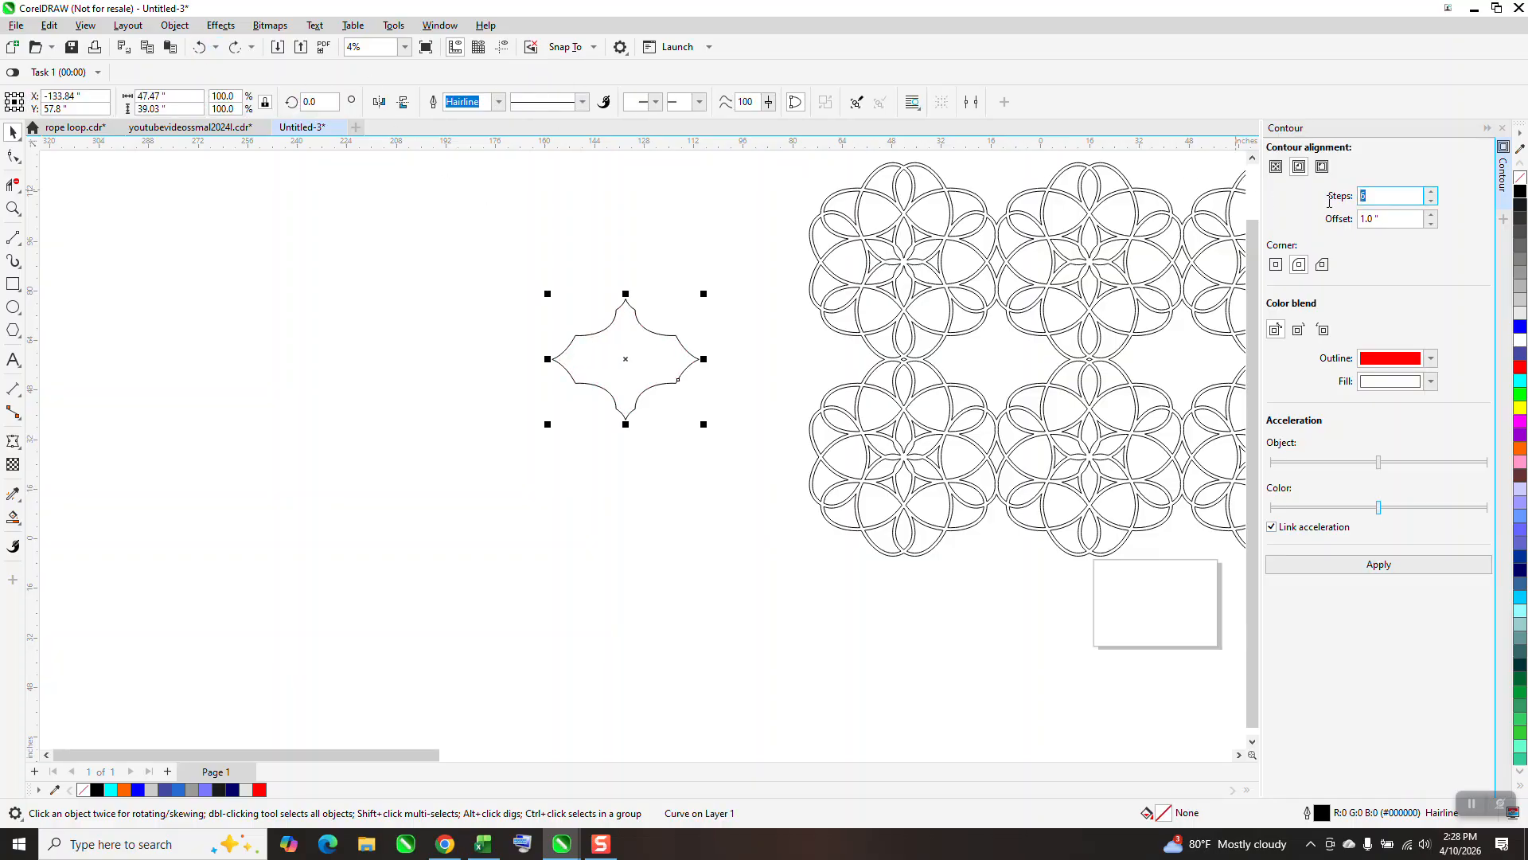
type("2")
left_click(1391, 562)
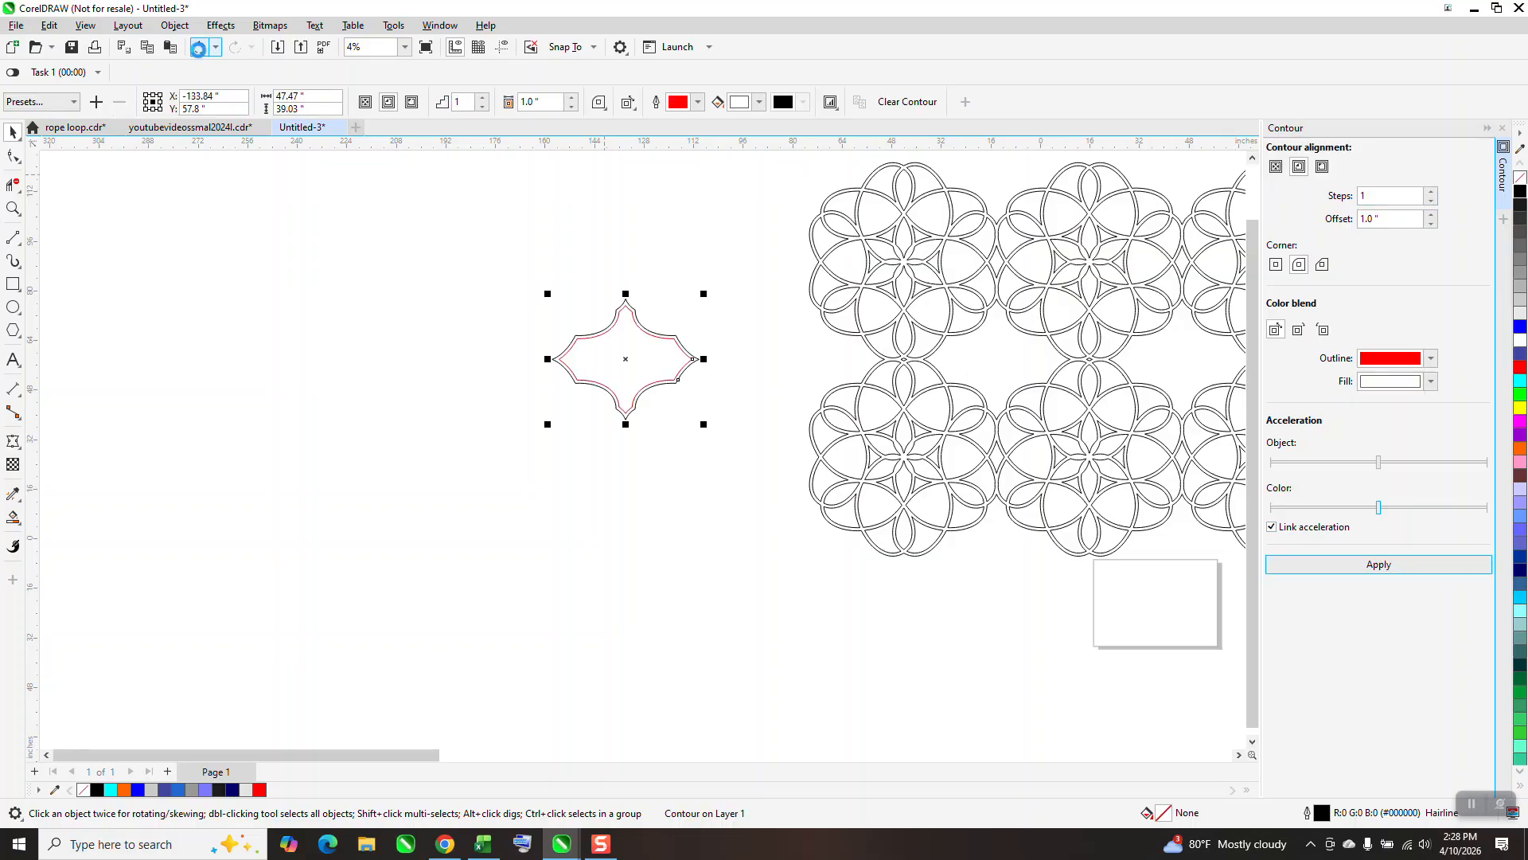
left_click(199, 47)
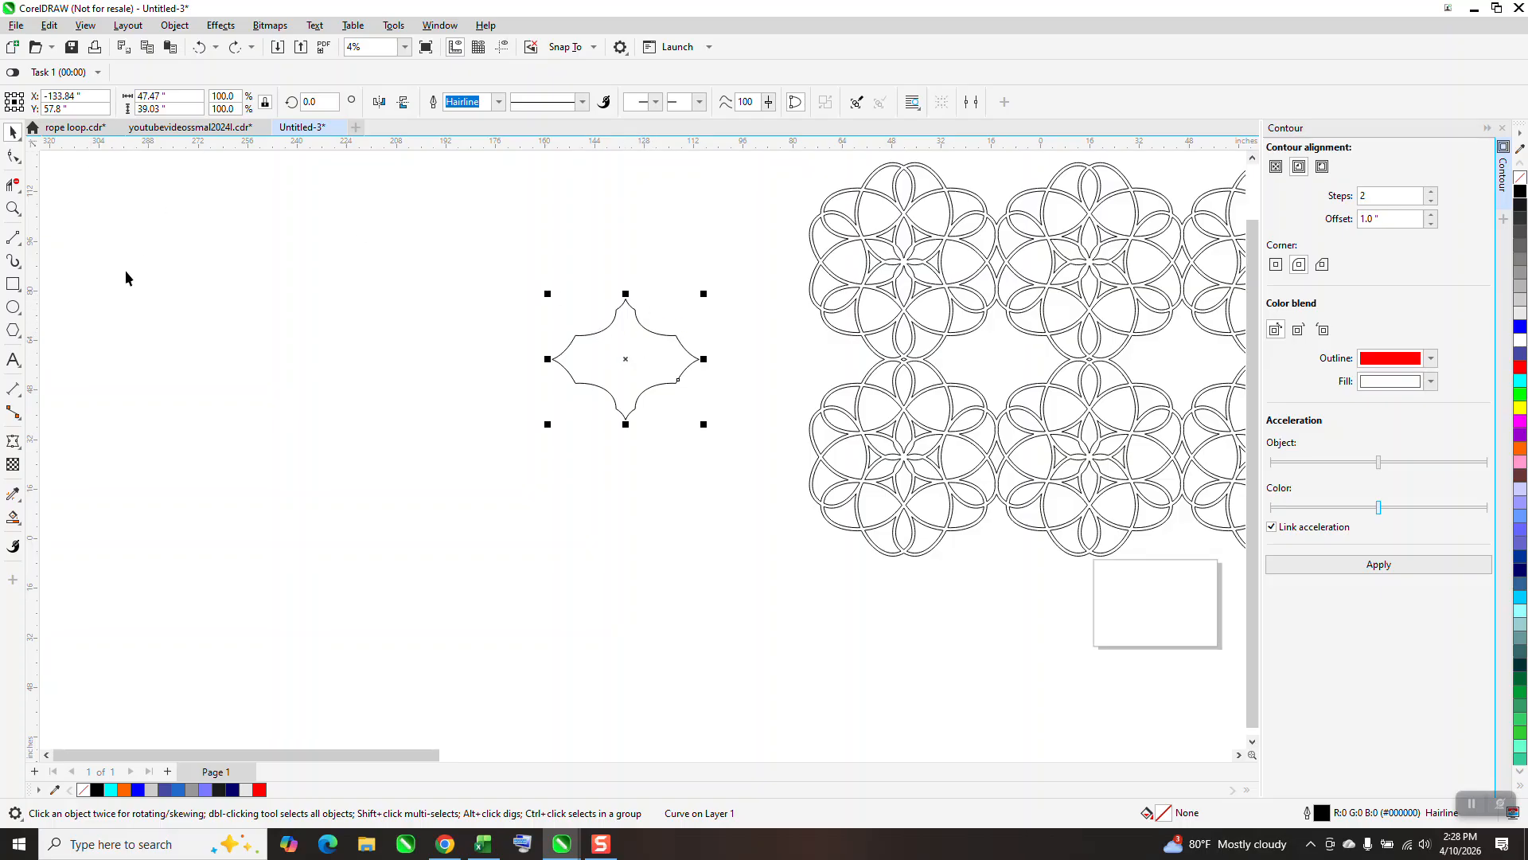
Create a Smart Fill copy of the star shape, shift it left of the original, and give it no fill and a black outline.
left_click(15, 519)
left_click(605, 387)
key("Left")
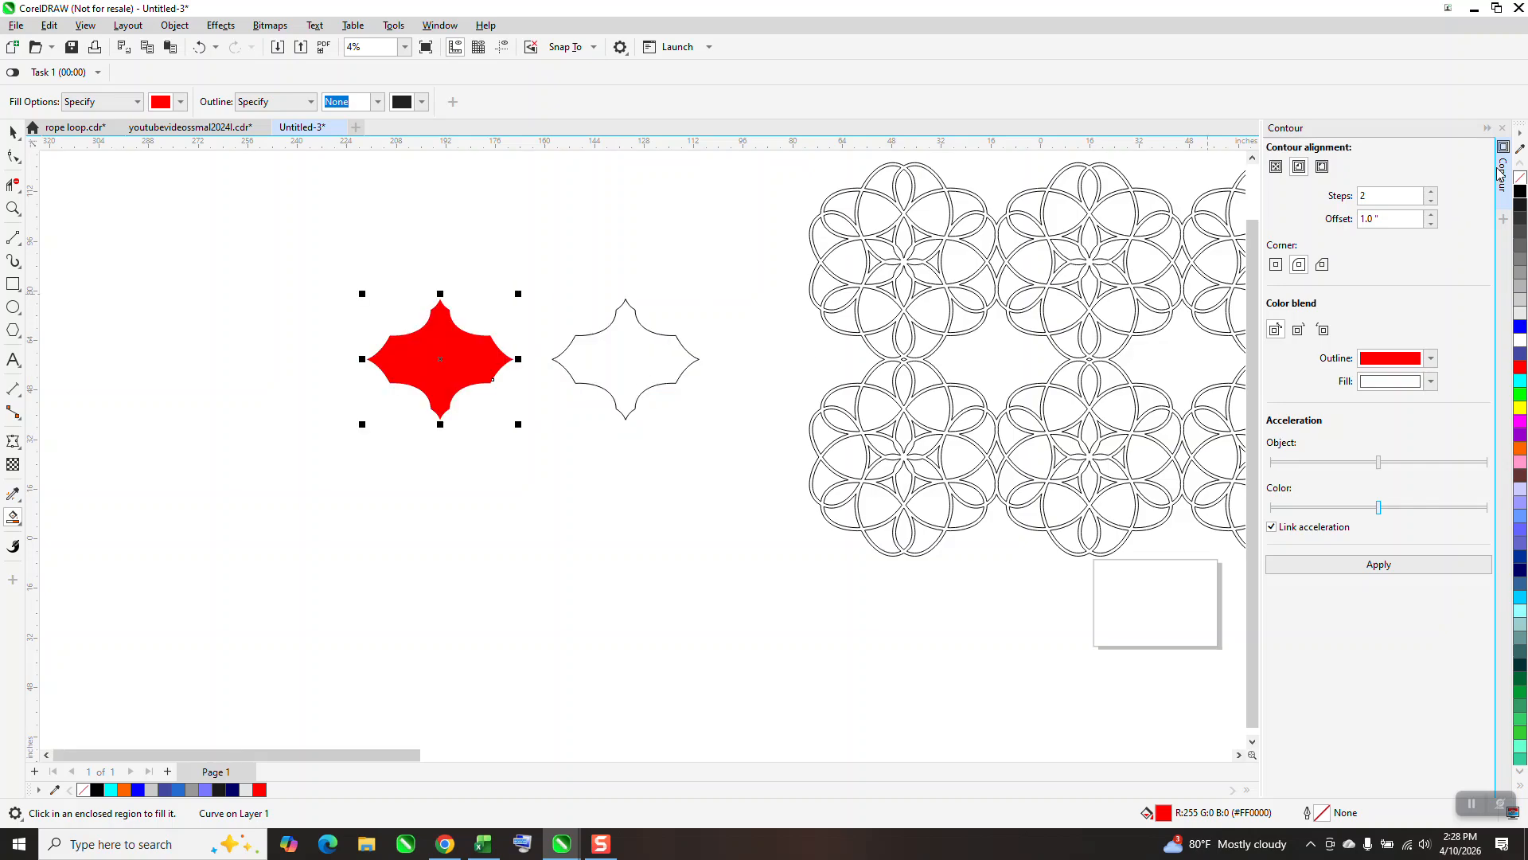
left_click(1520, 177)
right_click(1520, 191)
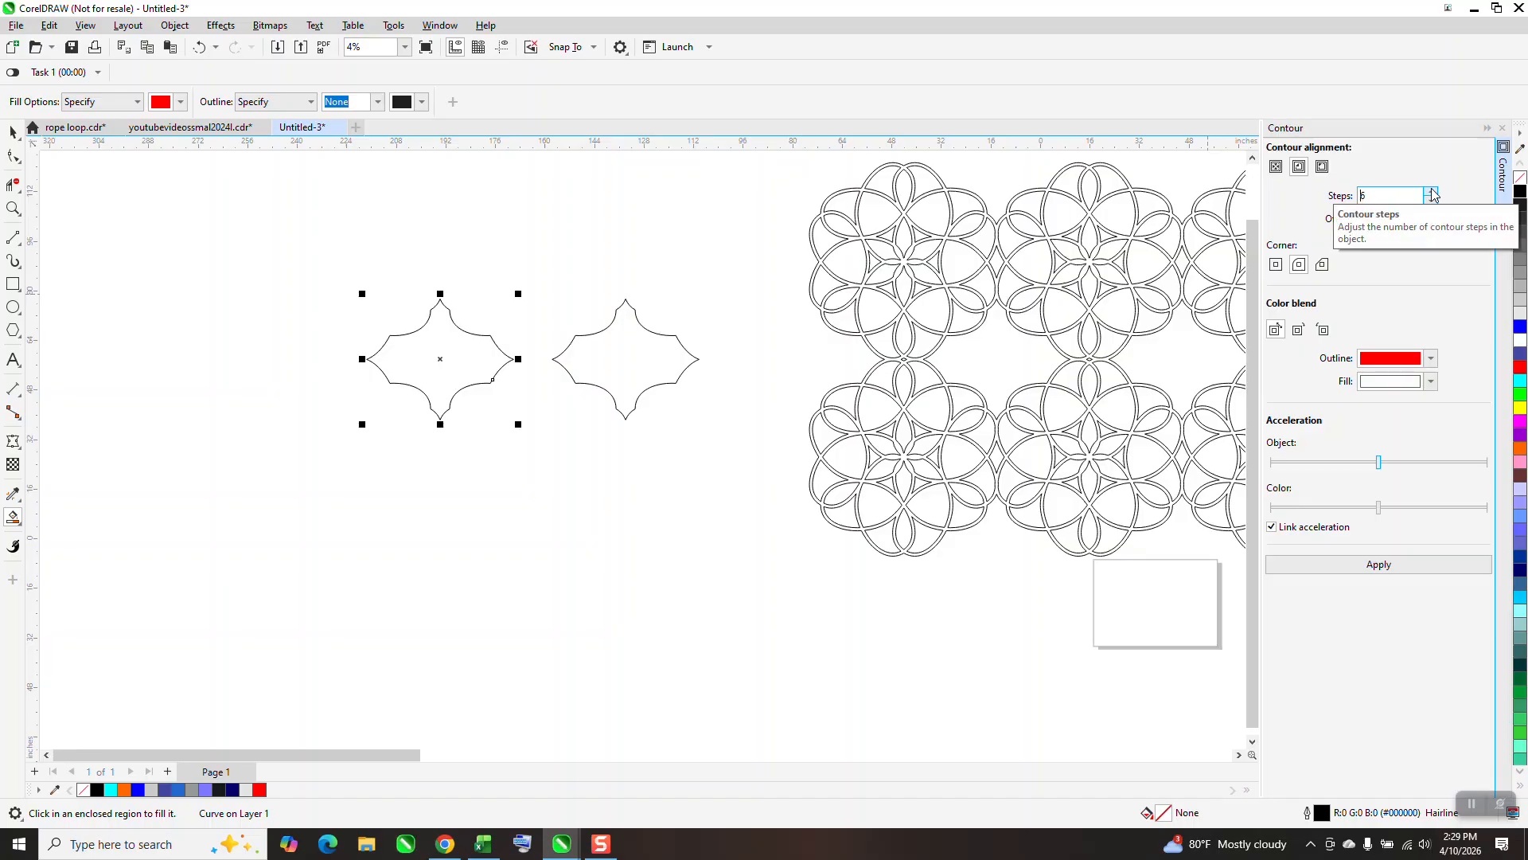
Apply a 1-step inside contour with a 1.0 inch offset to the star copy and break the contour apart.
left_click(1365, 567)
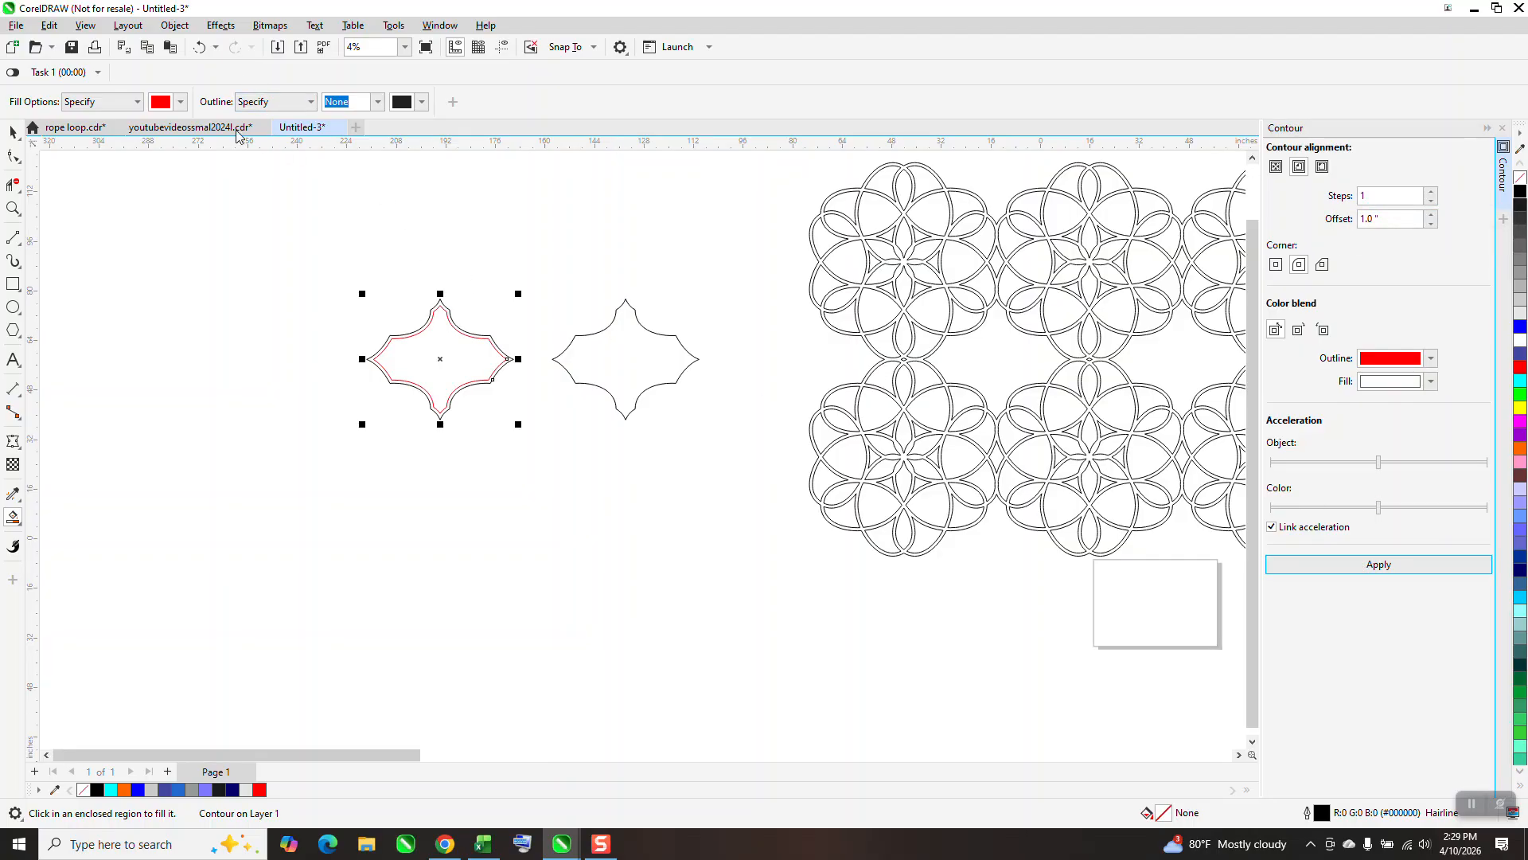
left_click(174, 25)
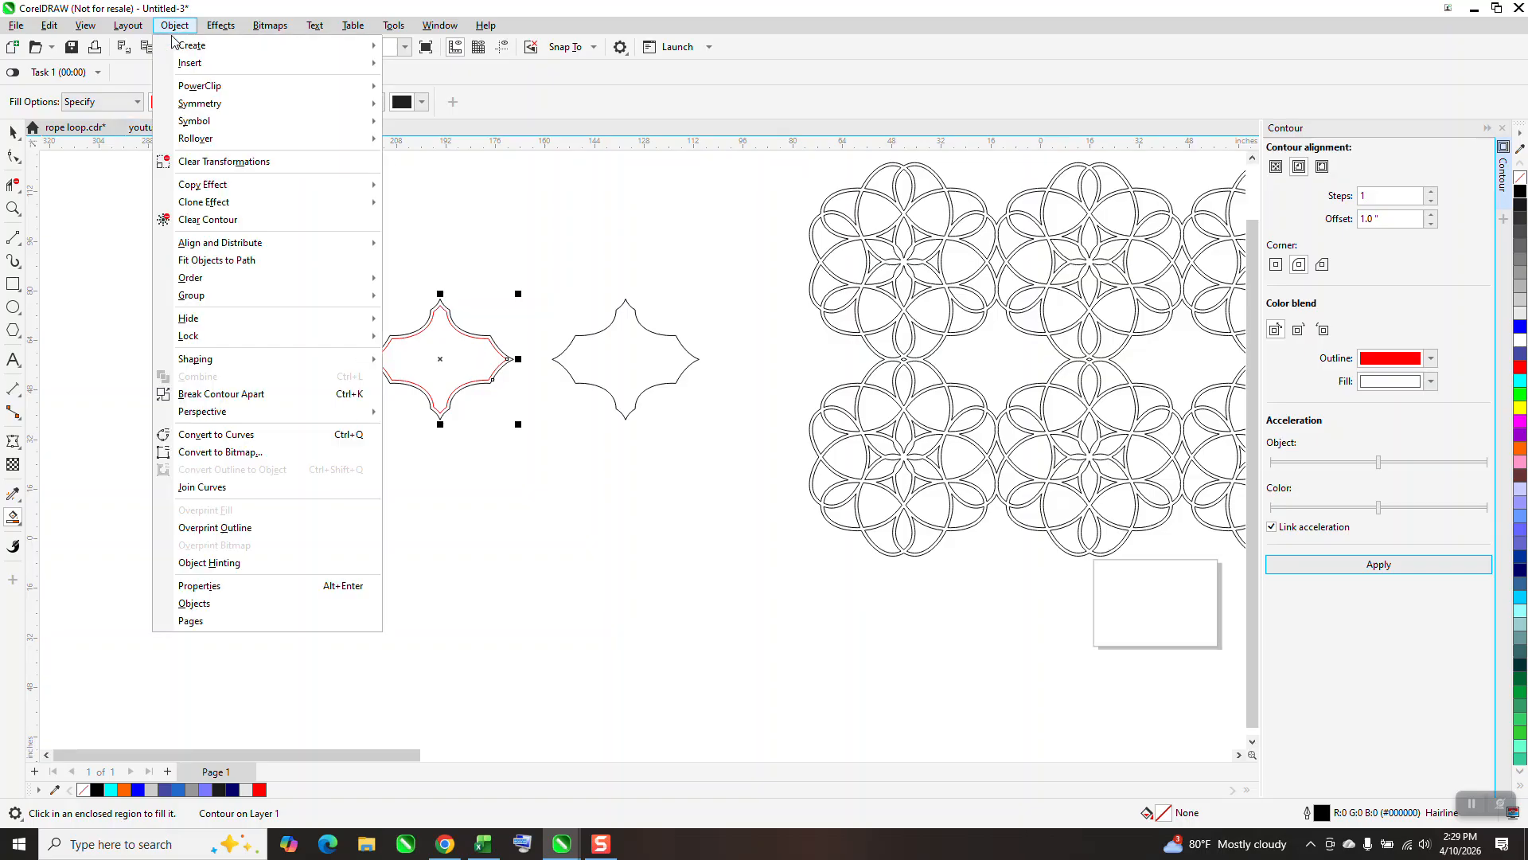
left_click(233, 397)
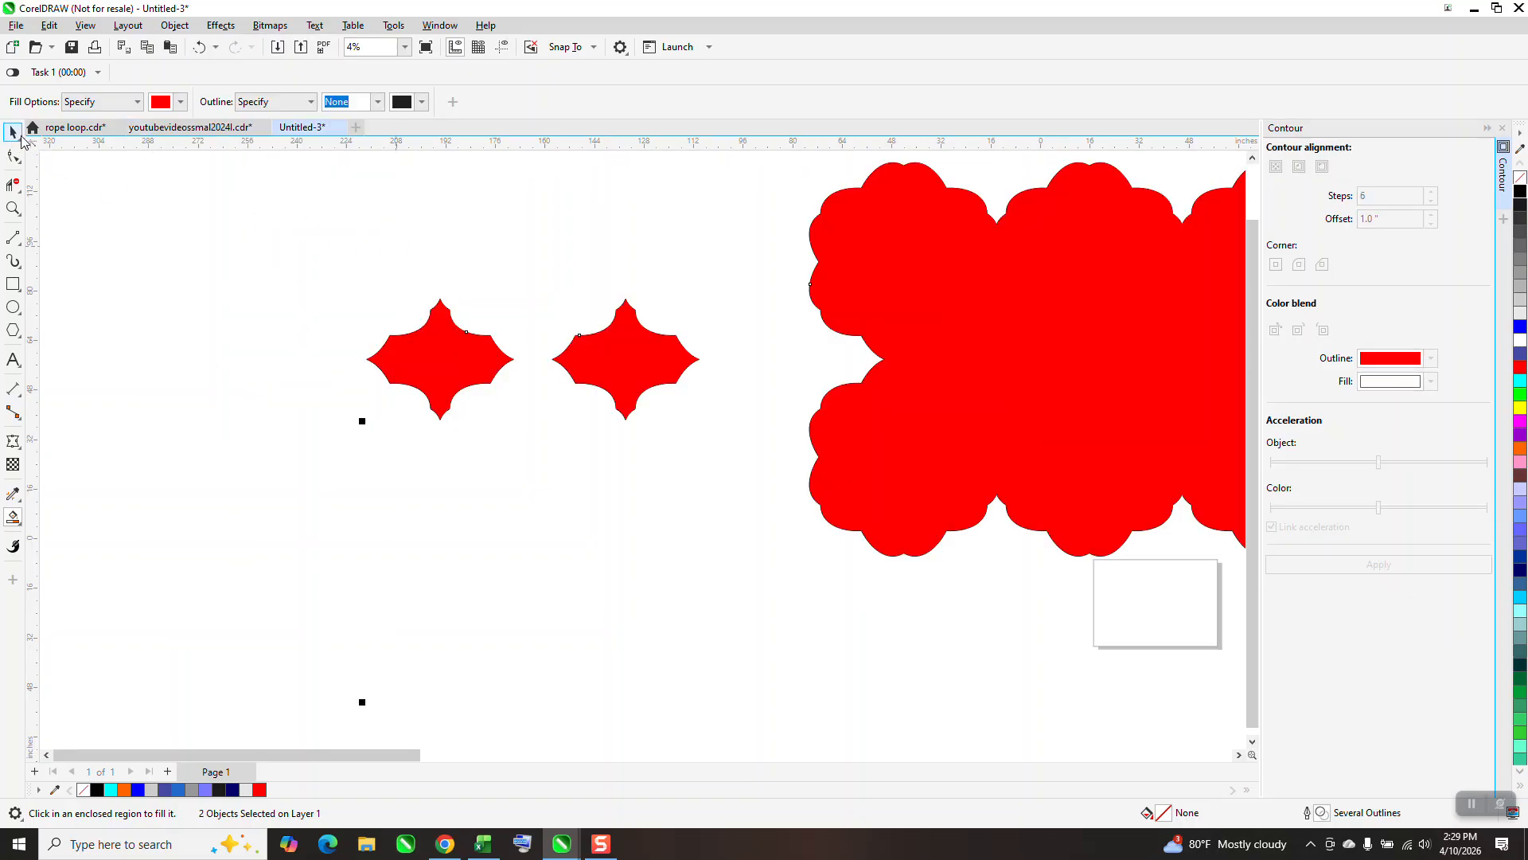
Undo the stray red fill, and move the red inner contour star right into the first gap between the rosettes.
left_click(14, 134)
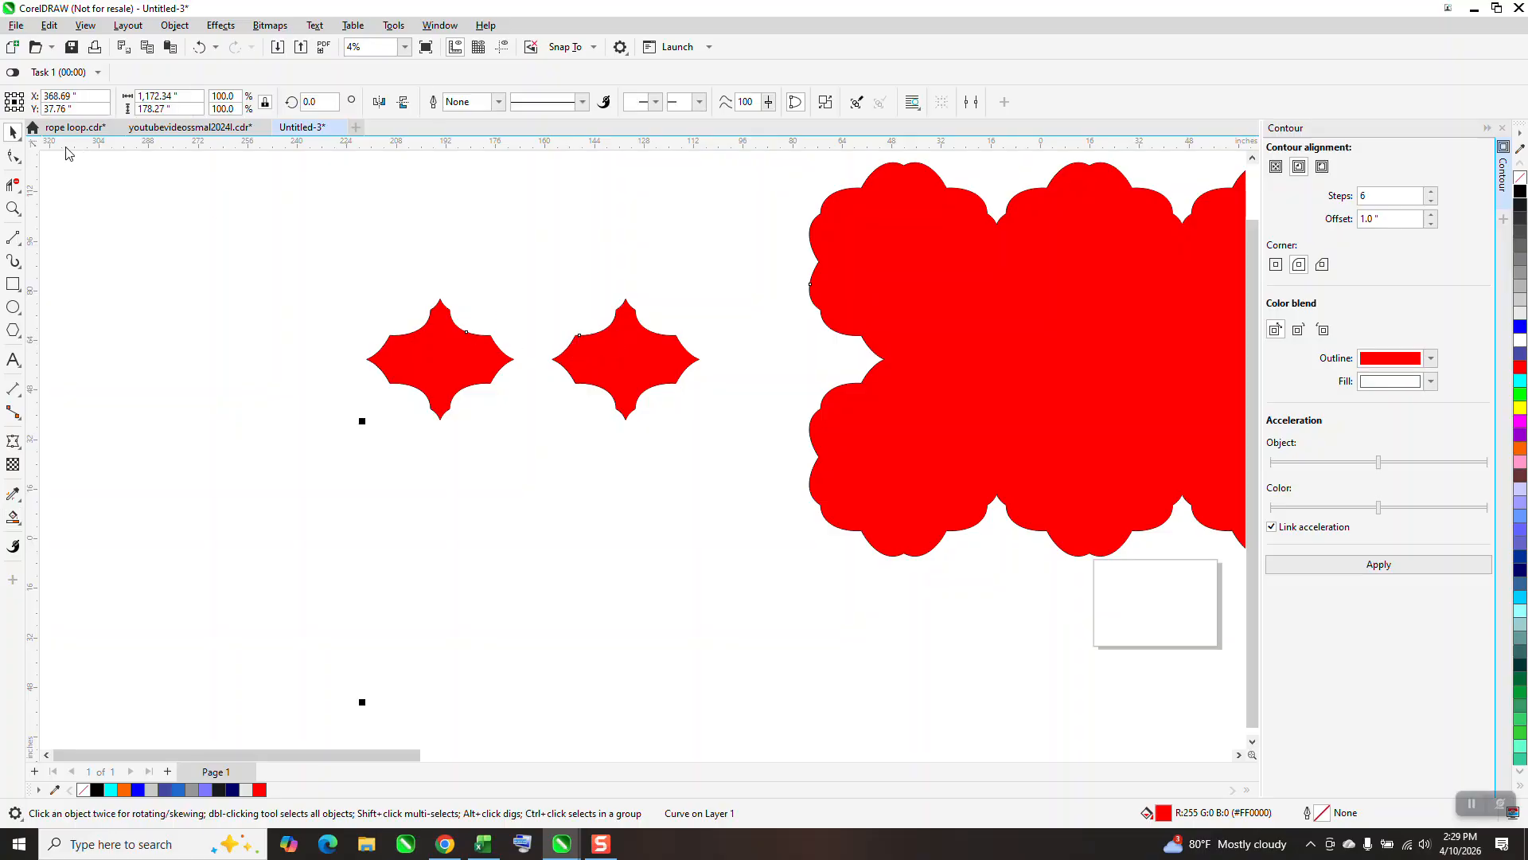
left_click(199, 47)
key("Escape")
left_click(459, 351)
key("Right")
key("Right")
key("Right")
key("Right")
Fill the inset star and the surrounding rosette strands with red using Smart Fill.
left_click(13, 209)
left_click_drag(947, 301, 1122, 447)
right_click(1119, 427)
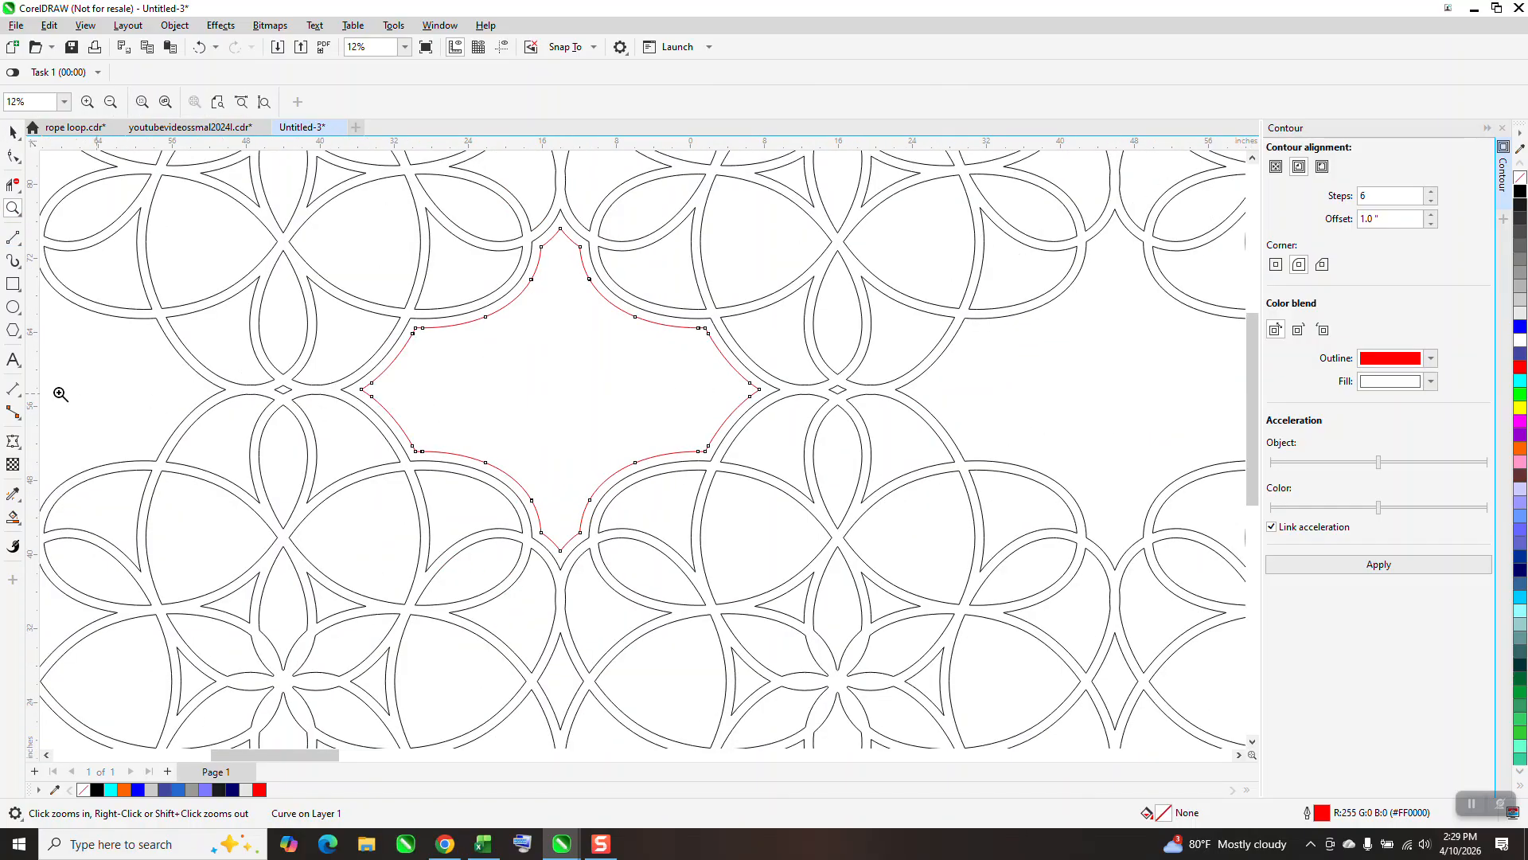
left_click(12, 516)
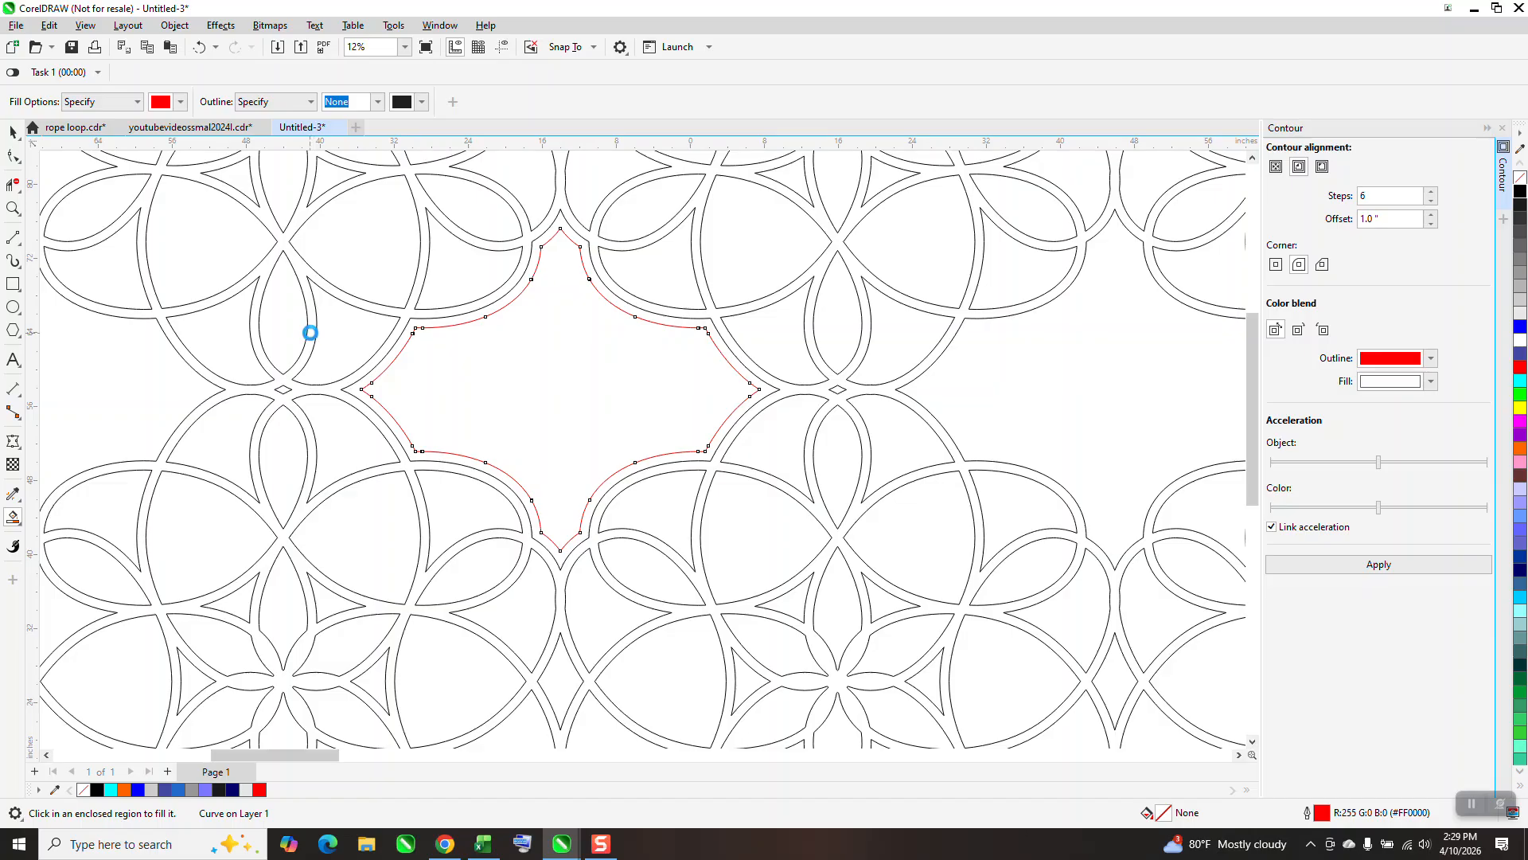
left_click(513, 363)
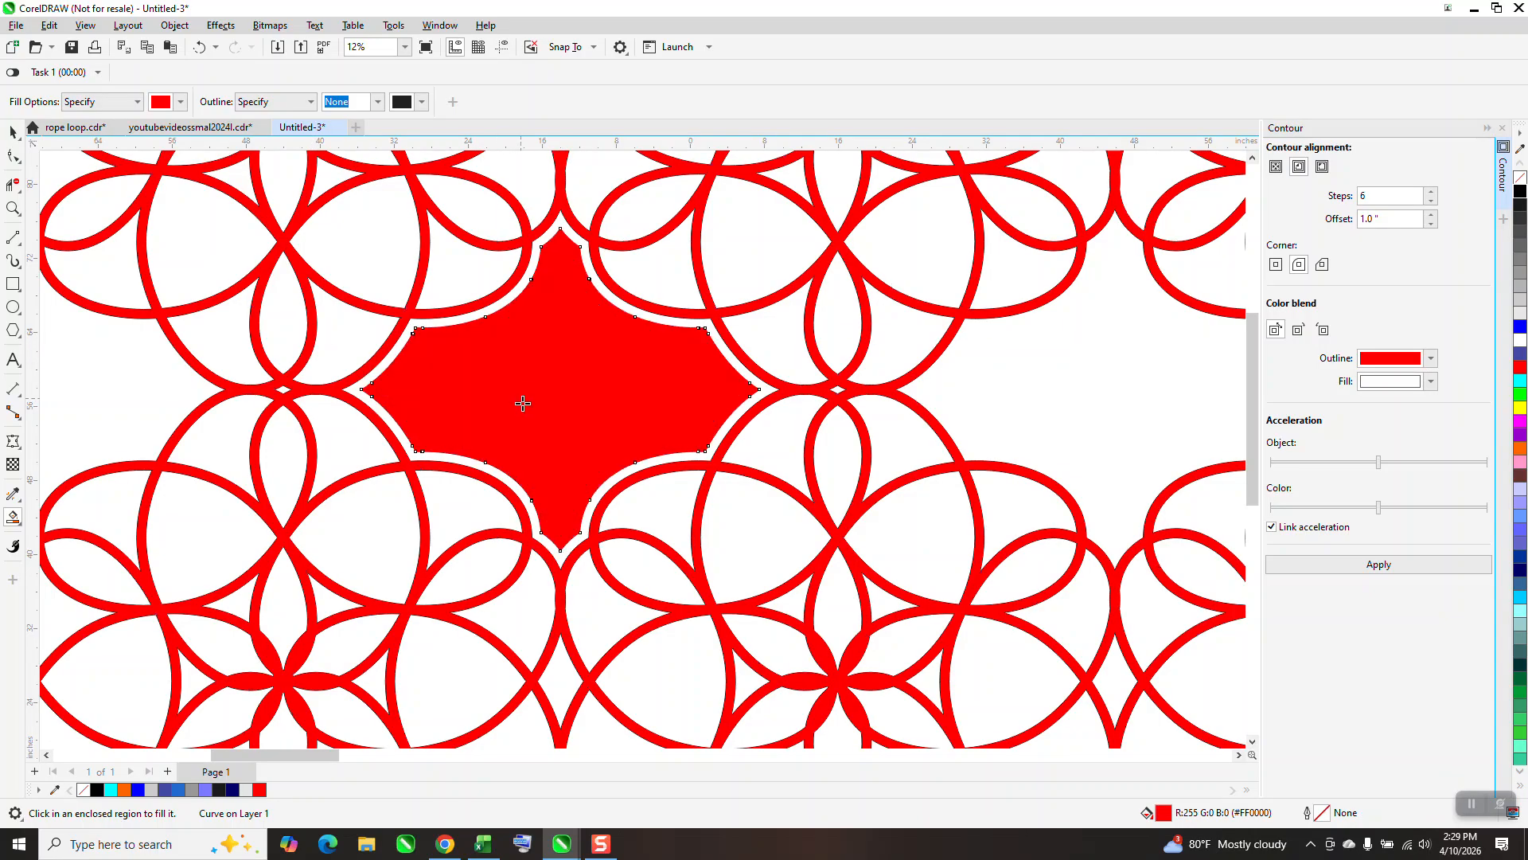
Try a 1-step inside contour with a 1.0 inch offset on the original star beside the rosette grid, and undo it.
scroll(545, 461, "down", 2)
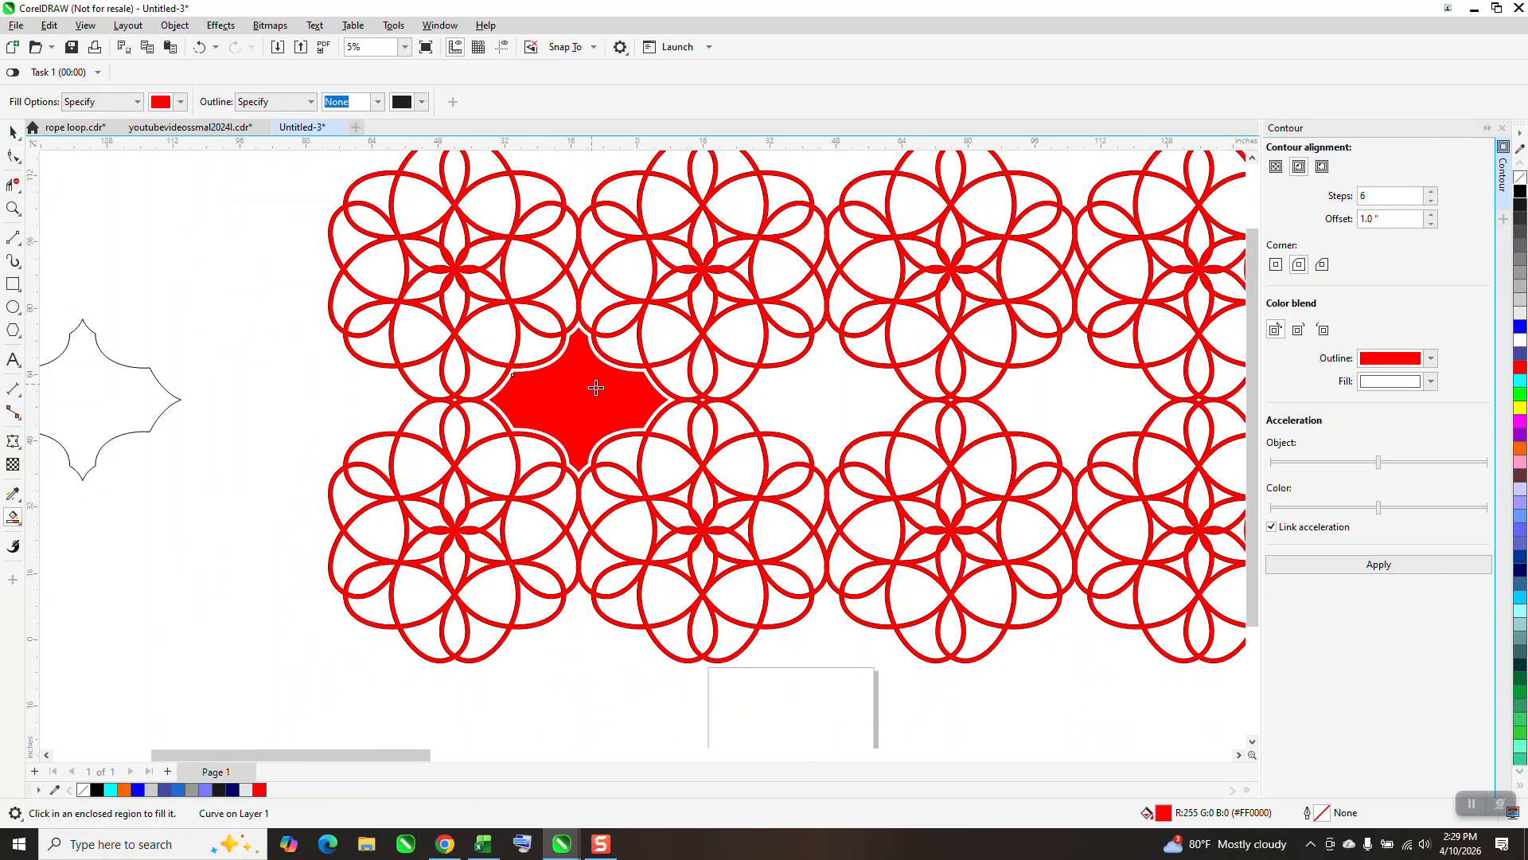
scroll(596, 388, "down", 1)
left_click(13, 131)
left_click(319, 389)
left_click(1382, 565)
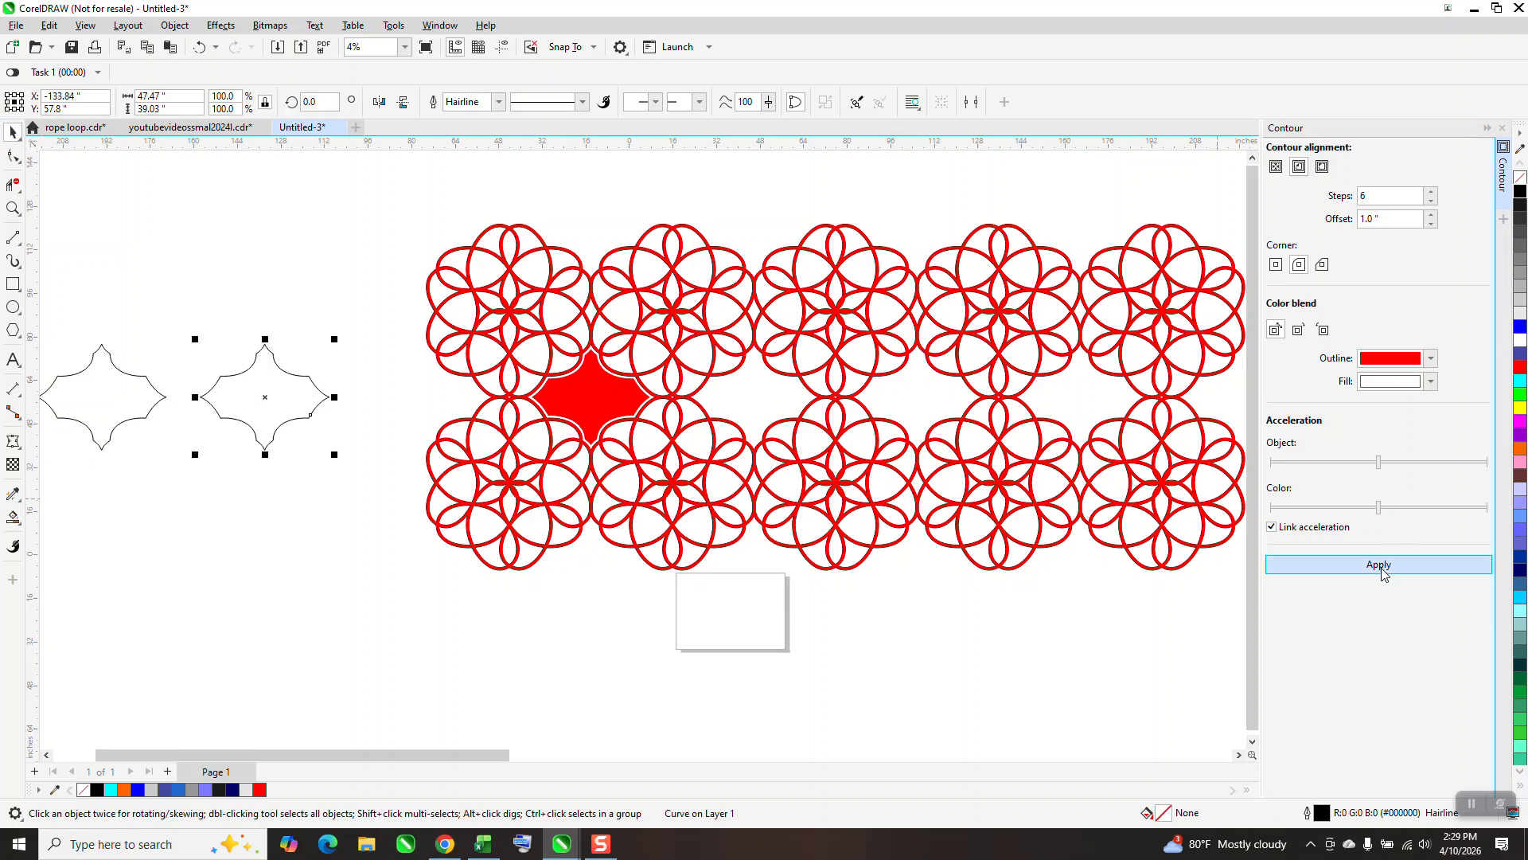
left_click(199, 47)
Try a 6-step inside contour with a 0.25 inch offset on the original star, check its spacing up close, and undo it.
triple_click(1385, 219)
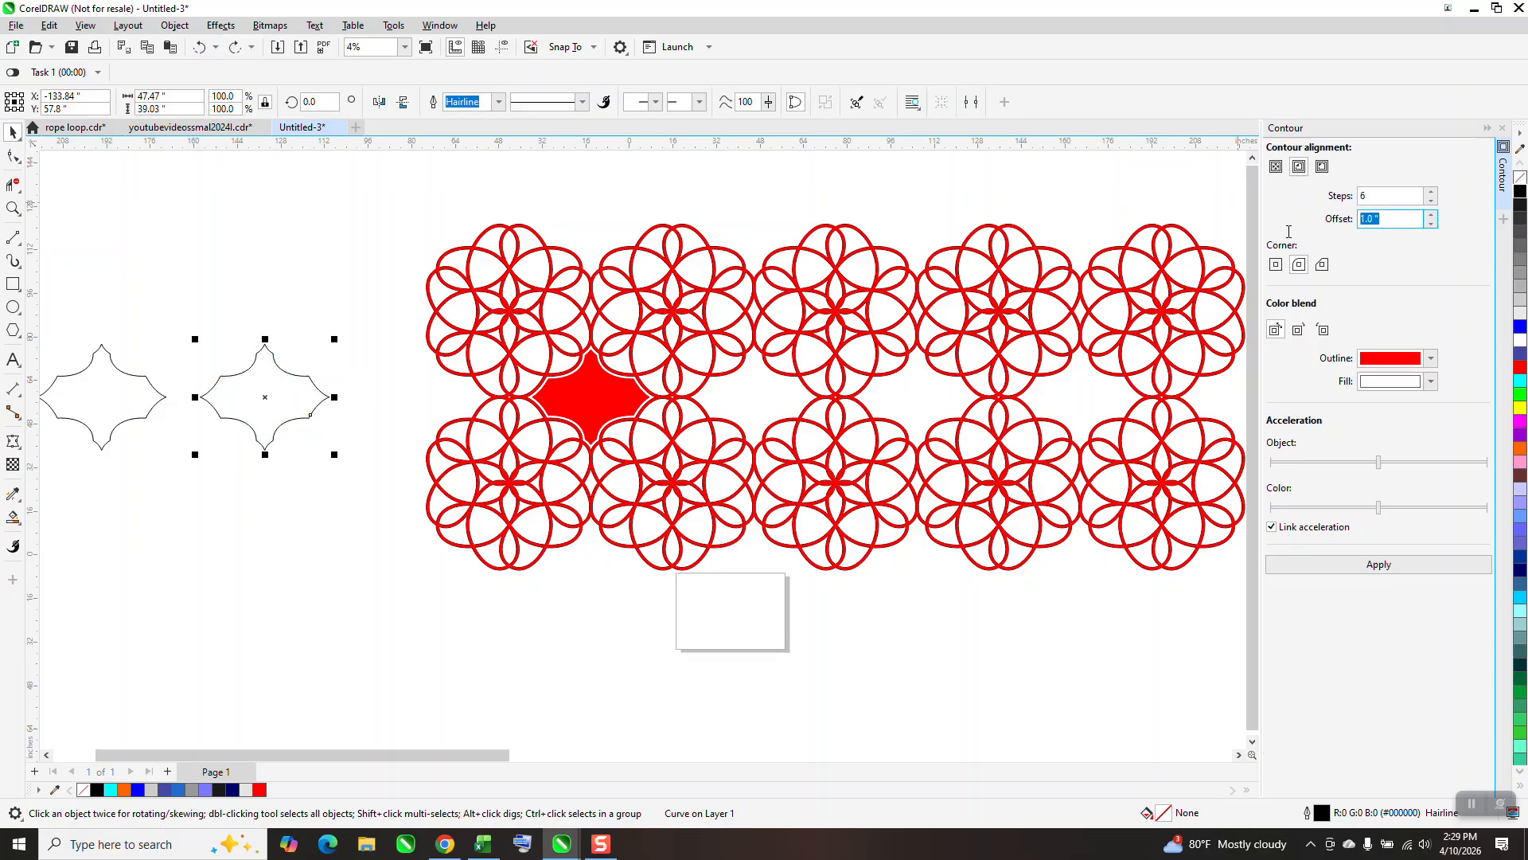
type(".25")
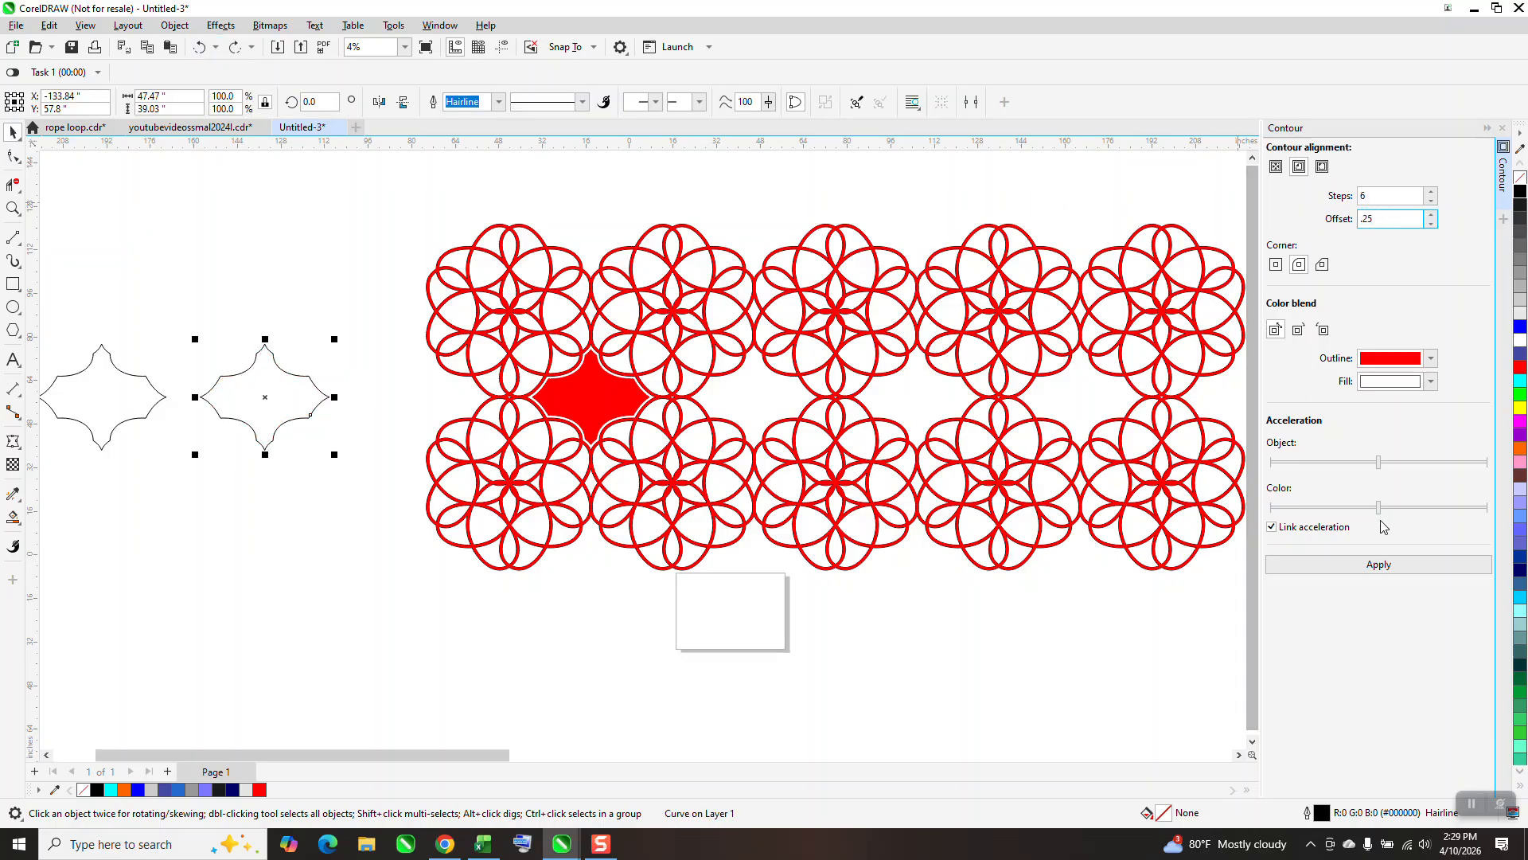
left_click(1381, 565)
left_click(14, 208)
left_click_drag(253, 333, 370, 416)
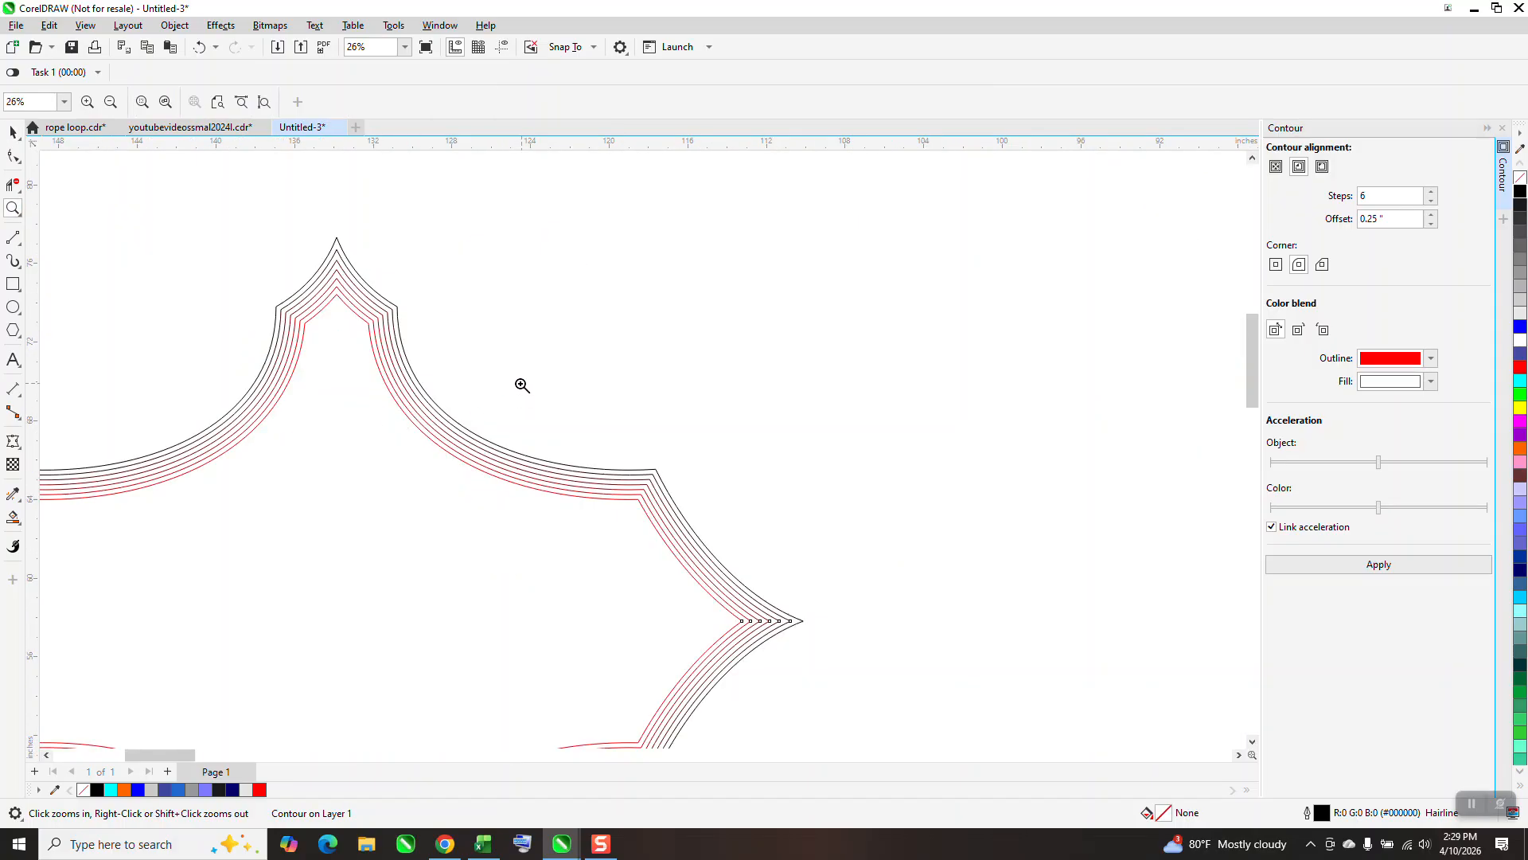
scroll(524, 385, "down", 2)
left_click(199, 47)
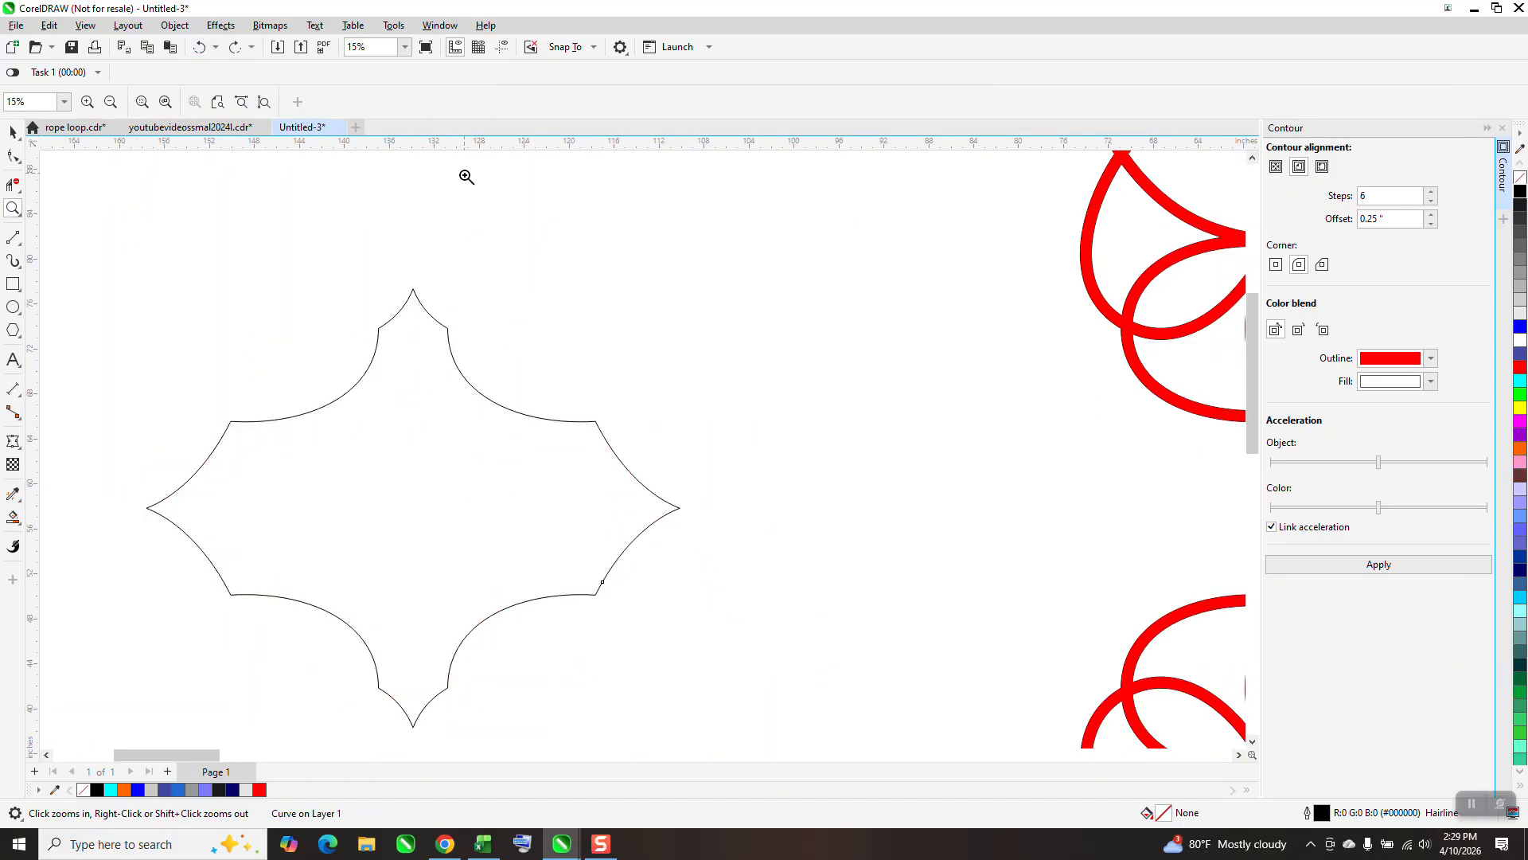
scroll(457, 199, "down", 5)
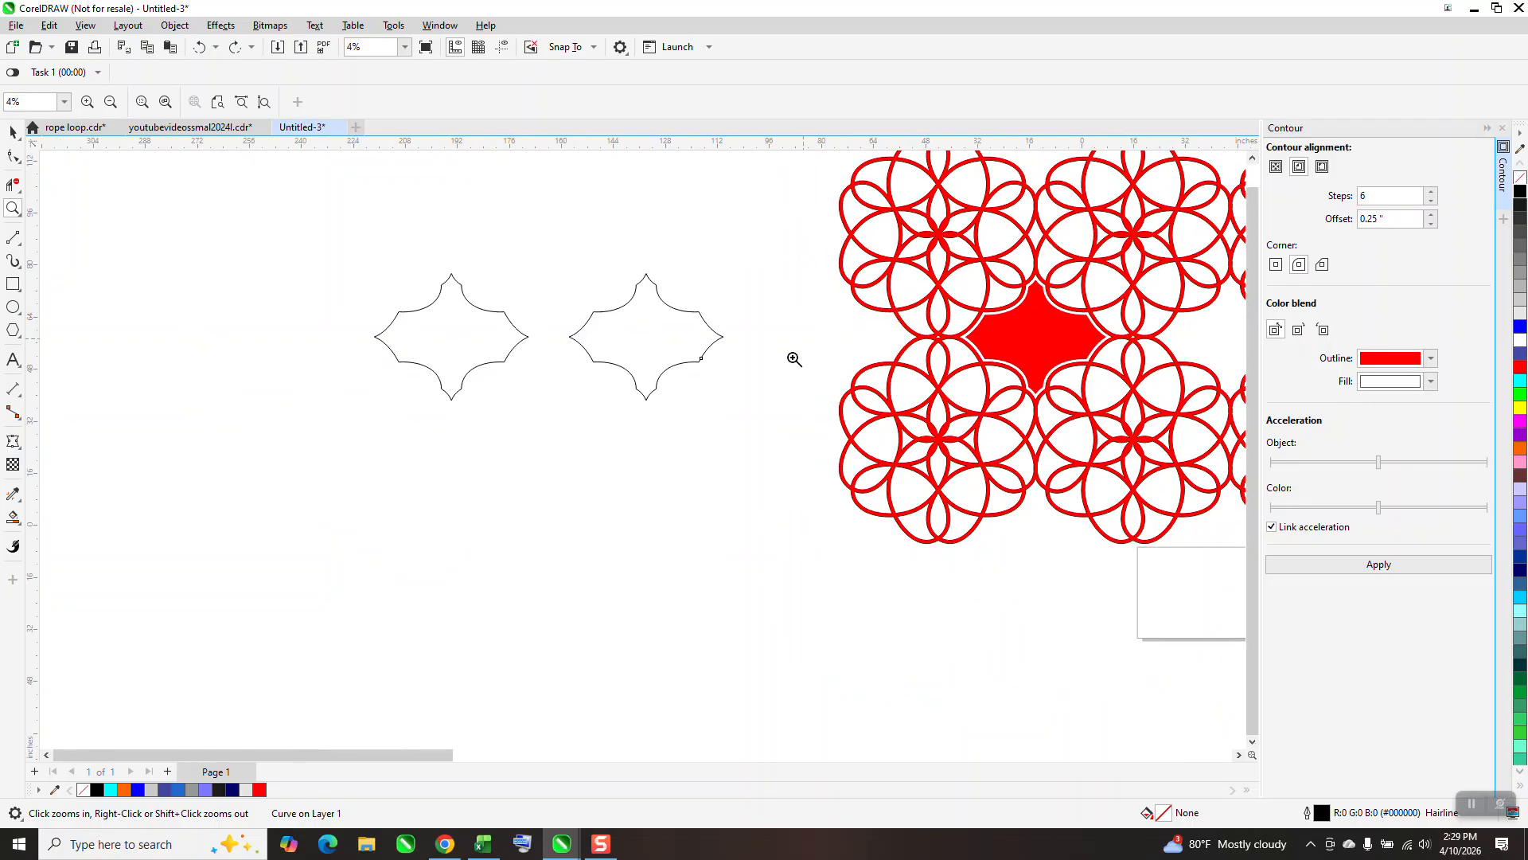
right_click(799, 348)
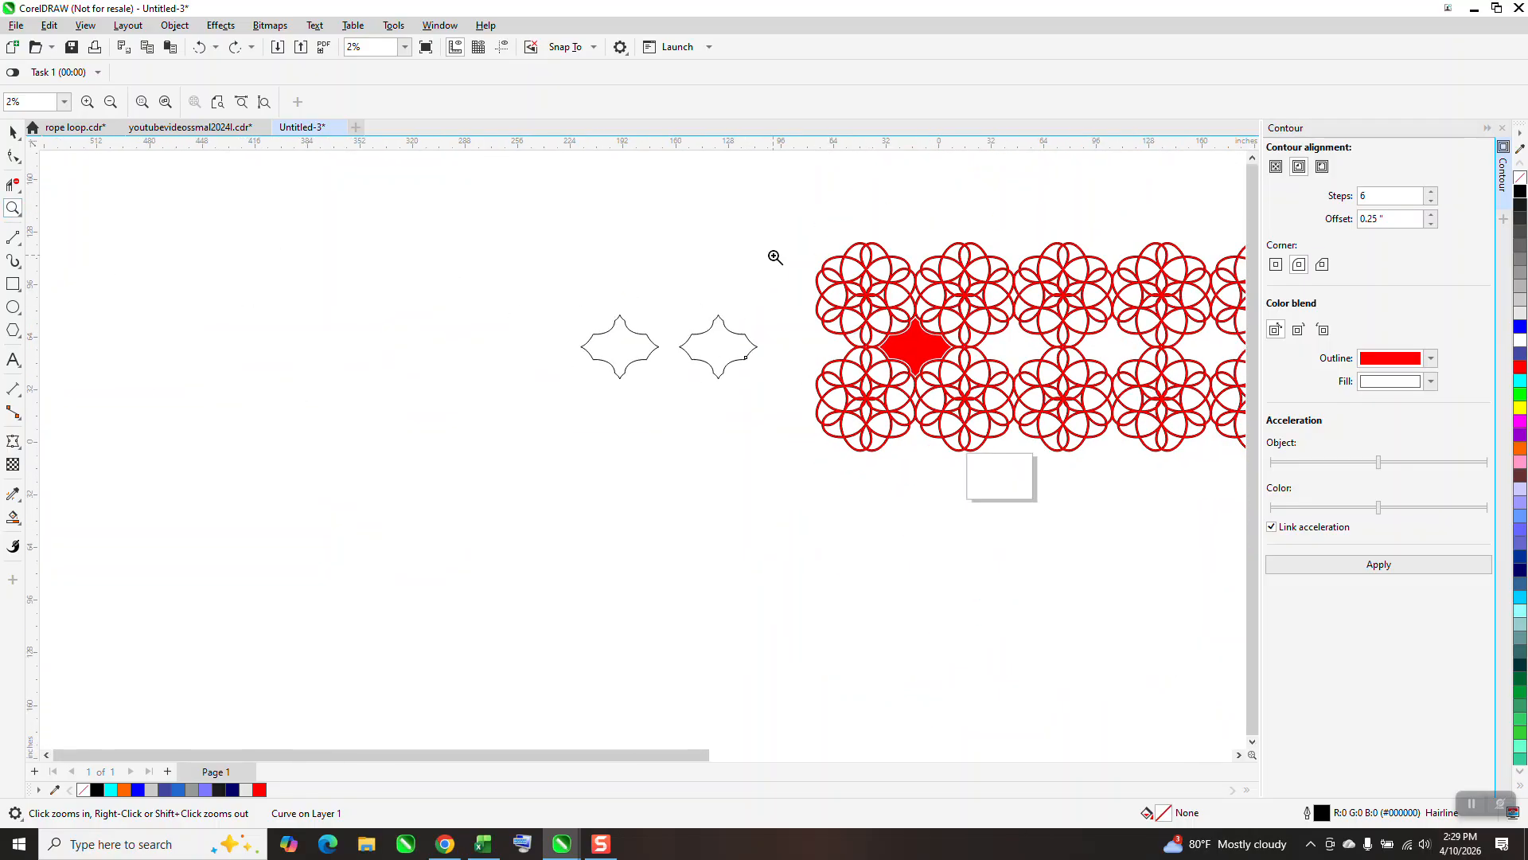
scroll(1217, 467, "up", 3)
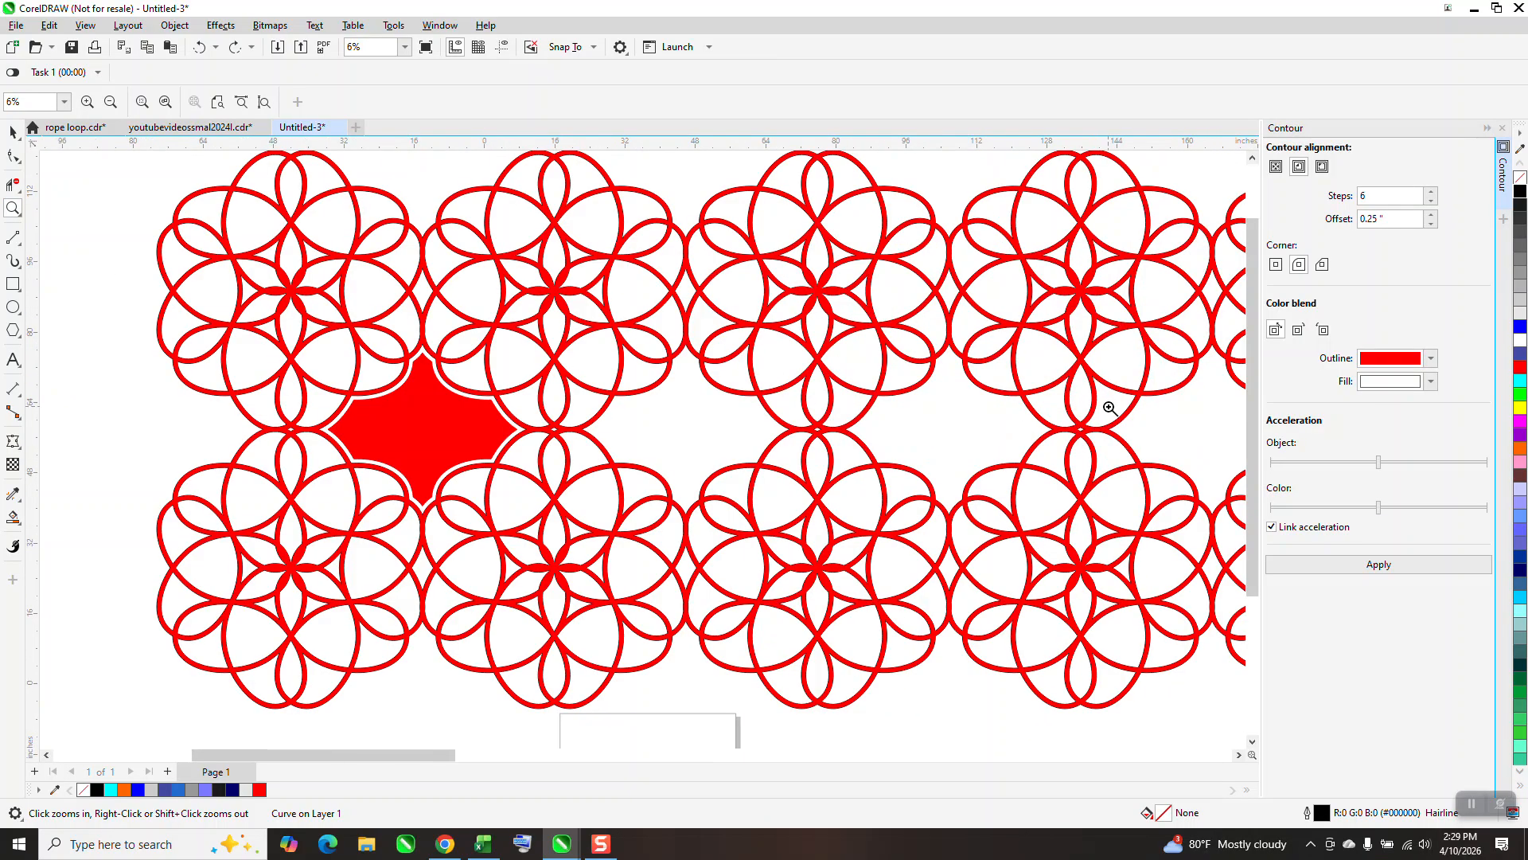